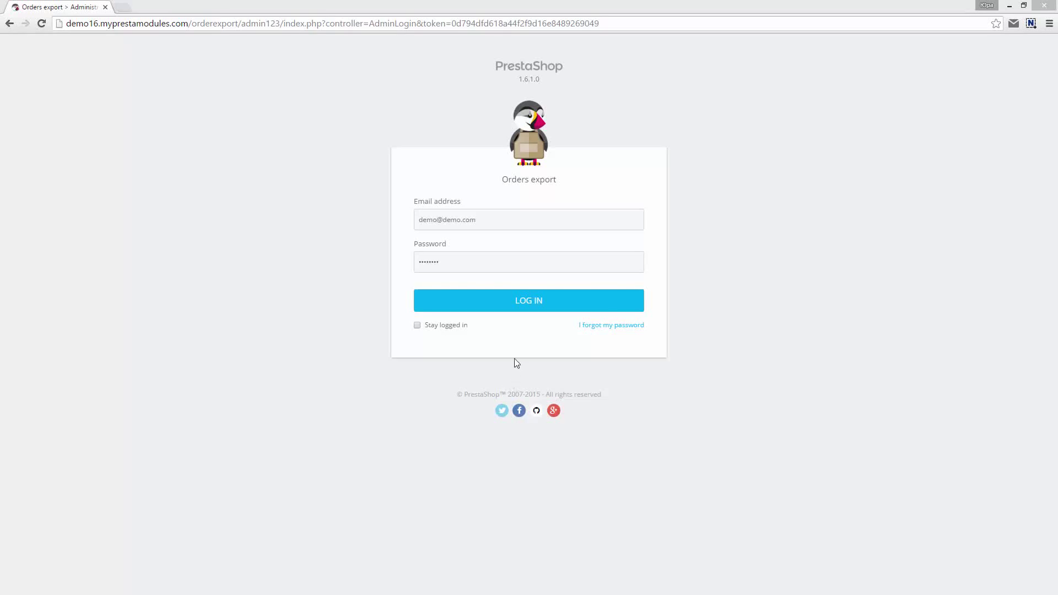
Log in to the PrestaShop back office to reach the list of installed modules
click(518, 301)
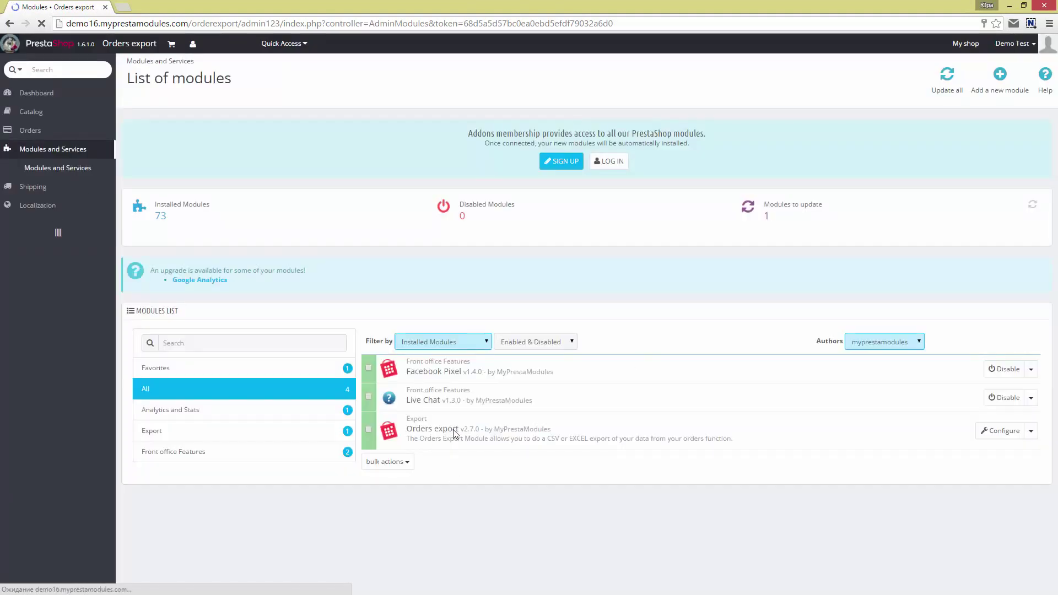
Open the Orders export settings, search customers for 'doe', then clear the search
click(1006, 431)
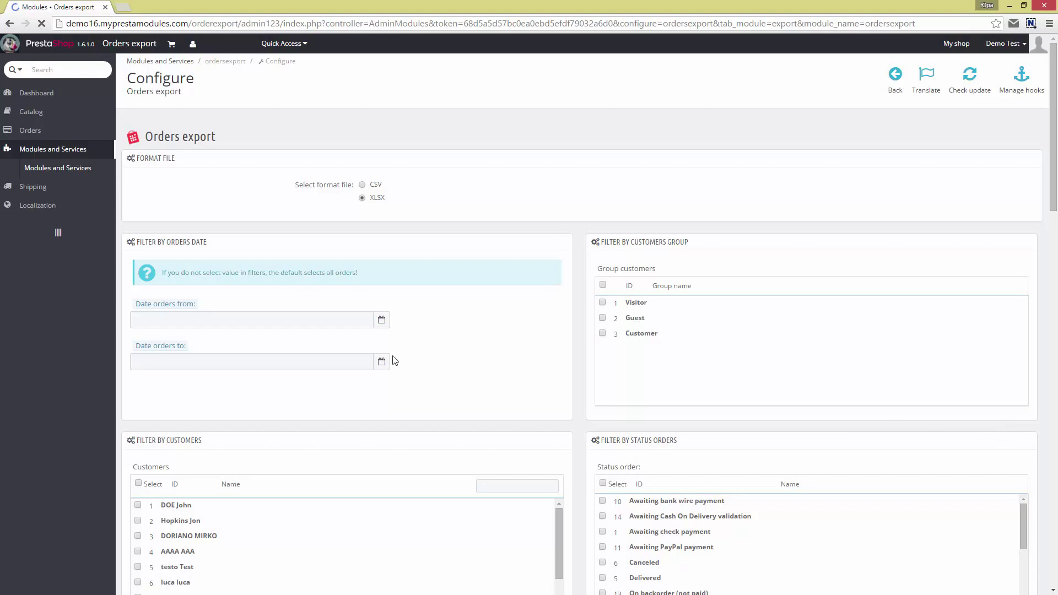
scroll(468, 349, down, 3)
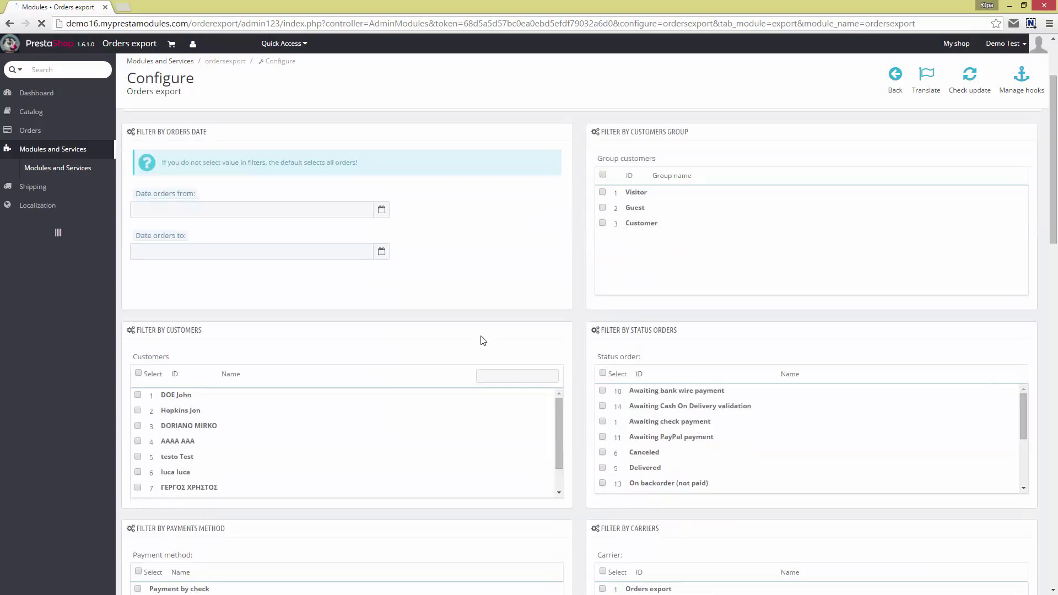
click(502, 320)
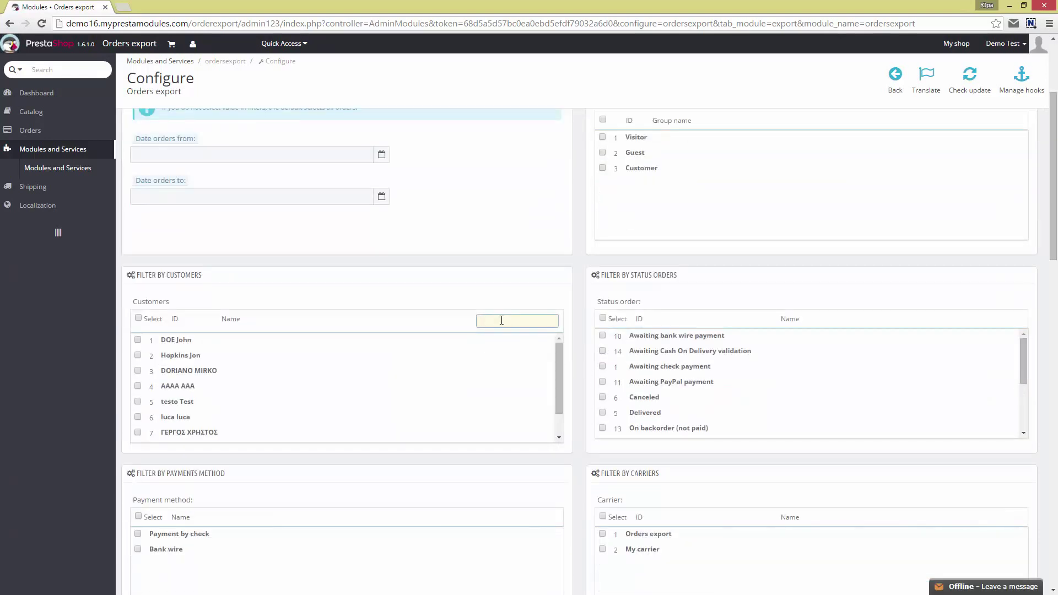
text(doe)
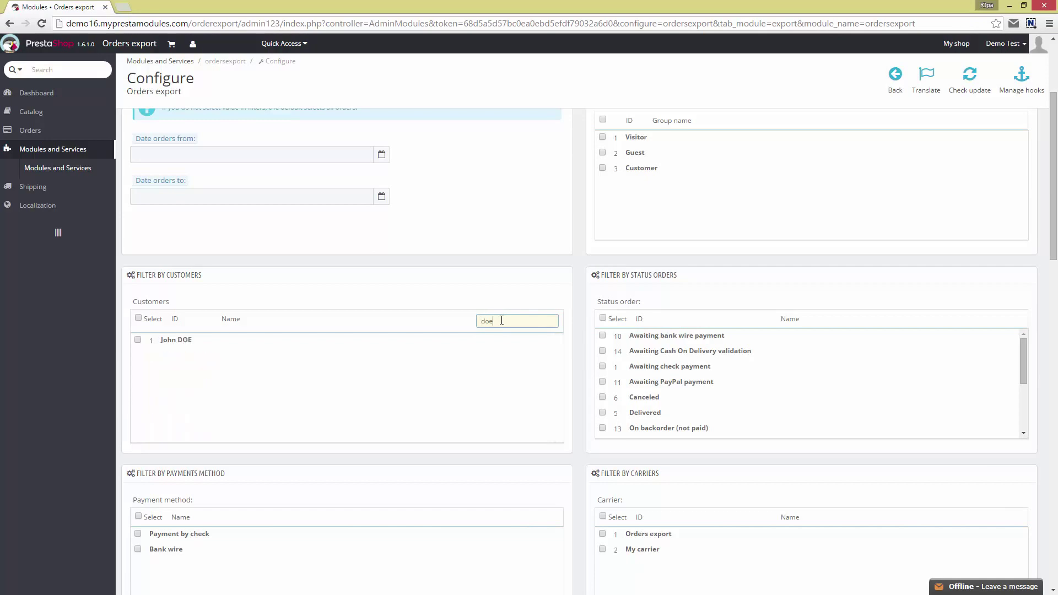
key(BackSpace)
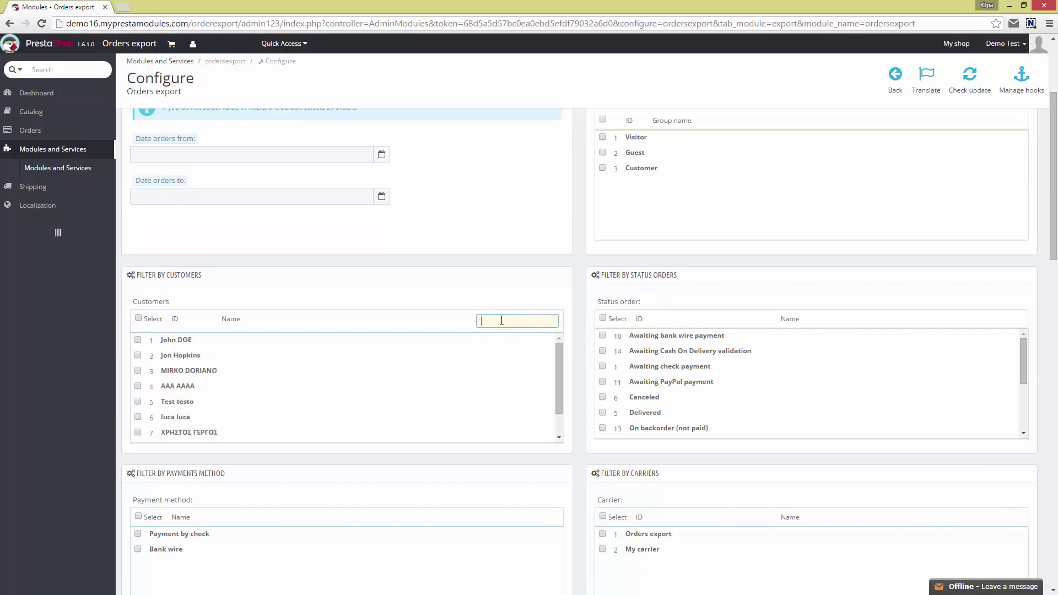
scroll(523, 339, down, 1)
scroll(523, 338, down, 4)
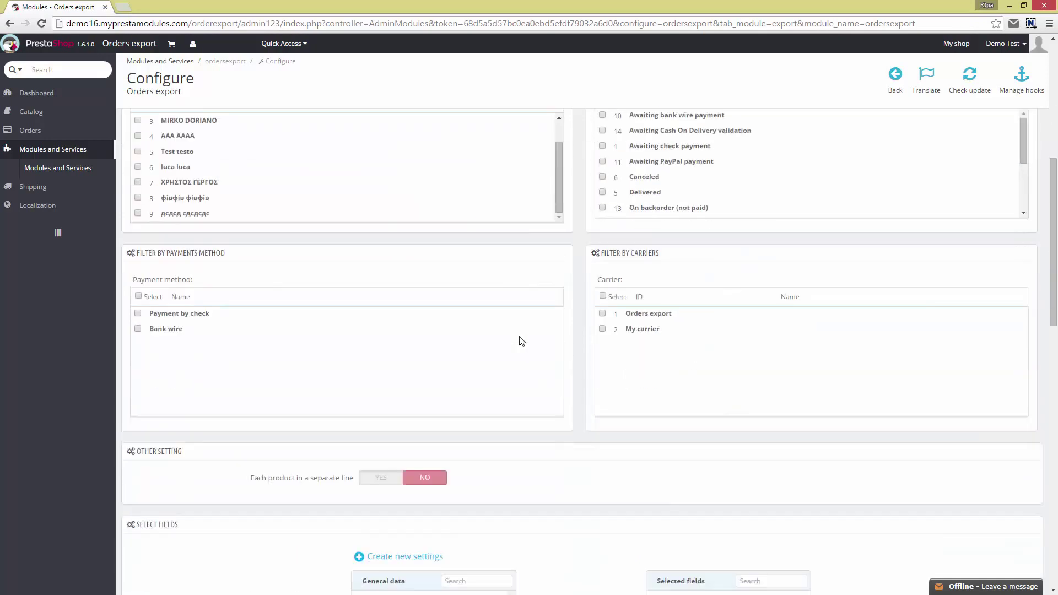
scroll(522, 340, down, 1)
scroll(521, 339, down, 5)
scroll(521, 339, up, 4)
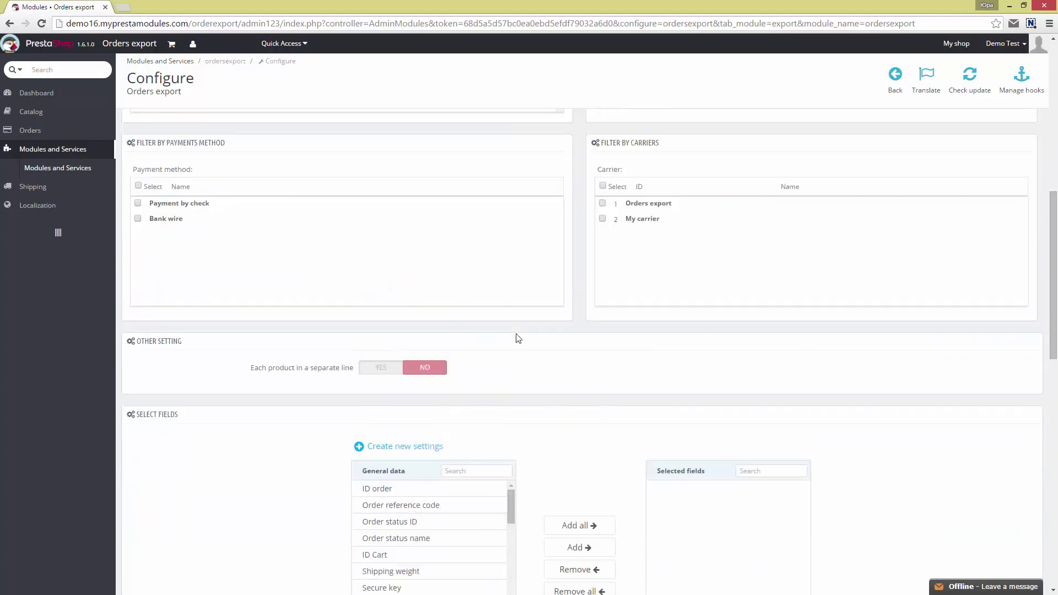
scroll(522, 339, up, 5)
scroll(517, 338, up, 2)
Open and dismiss the start order date calendar without a date, then review the customer, payment and carrier filters
scroll(215, 293, up, 3)
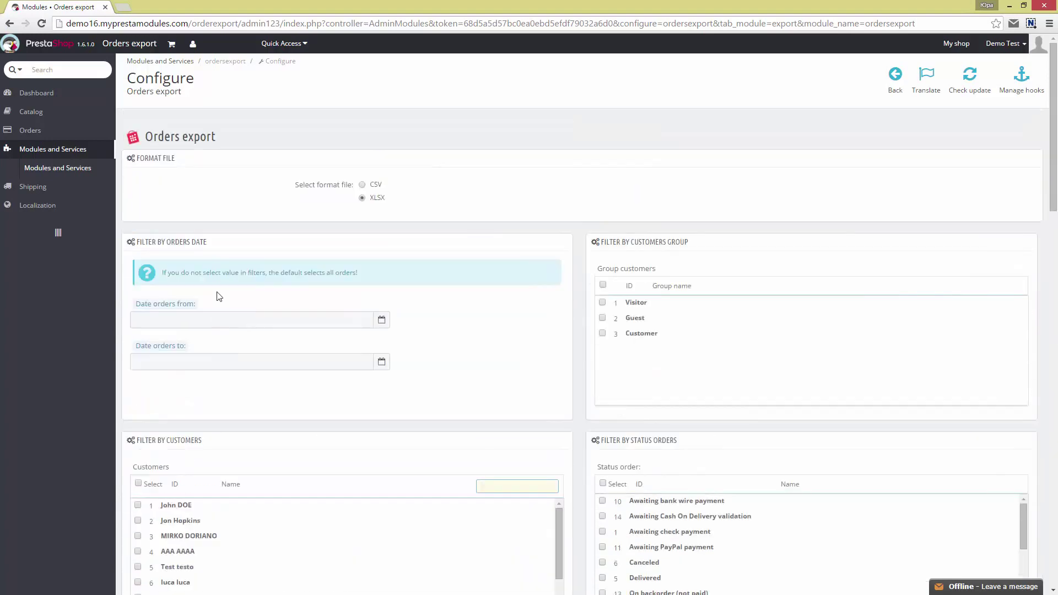
click(221, 322)
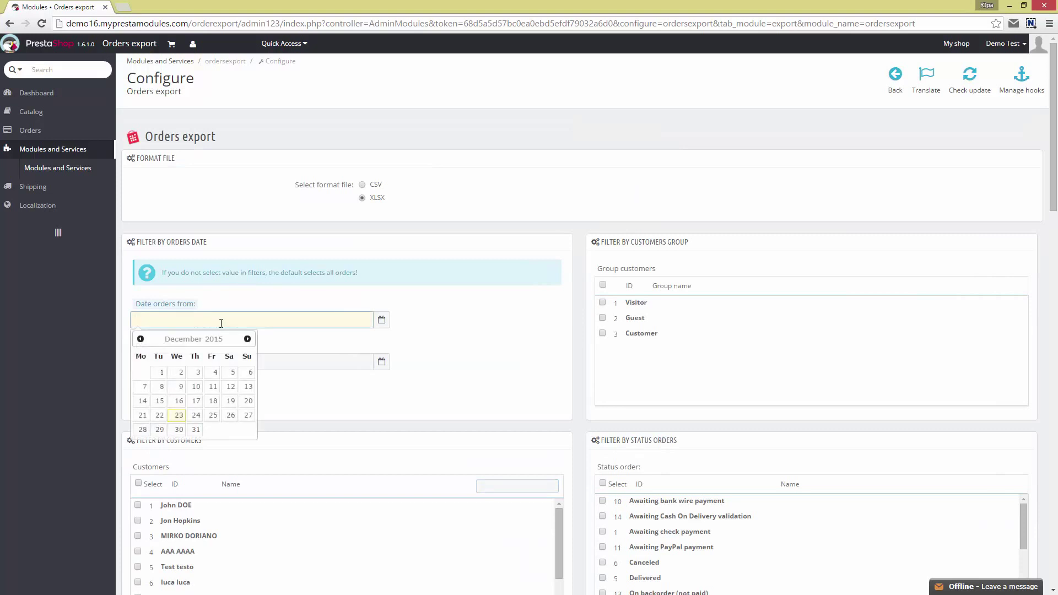
click(491, 354)
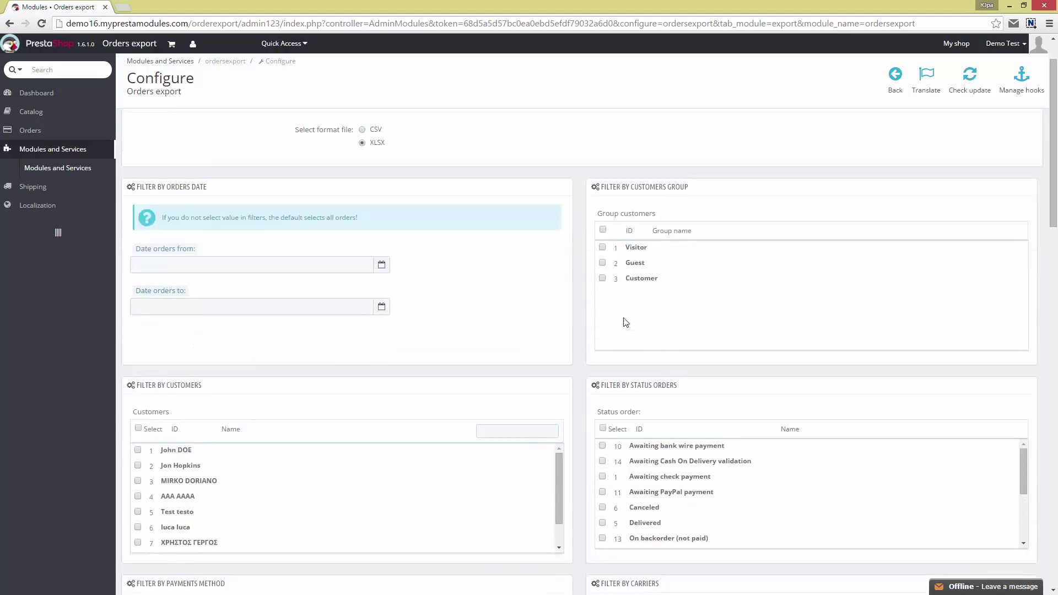
scroll(619, 326, down, 4)
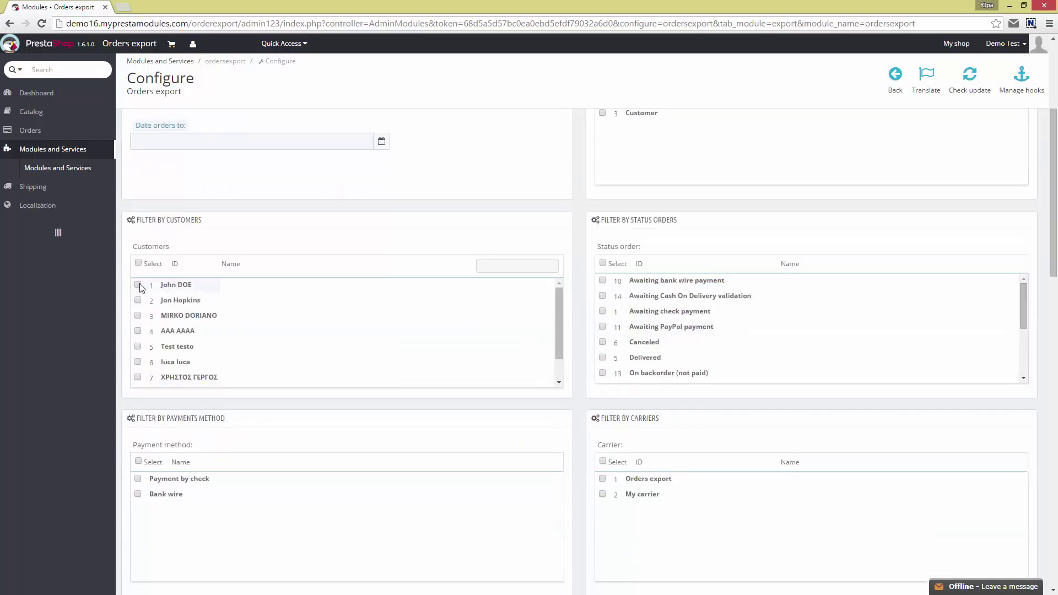
scroll(704, 443, down, 3)
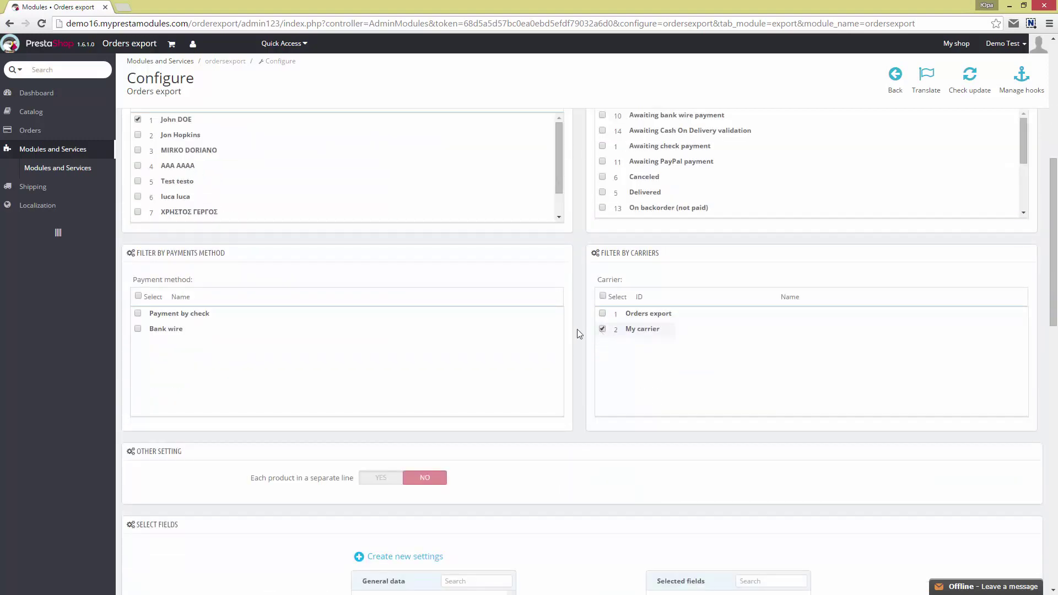
scroll(509, 479, down, 3)
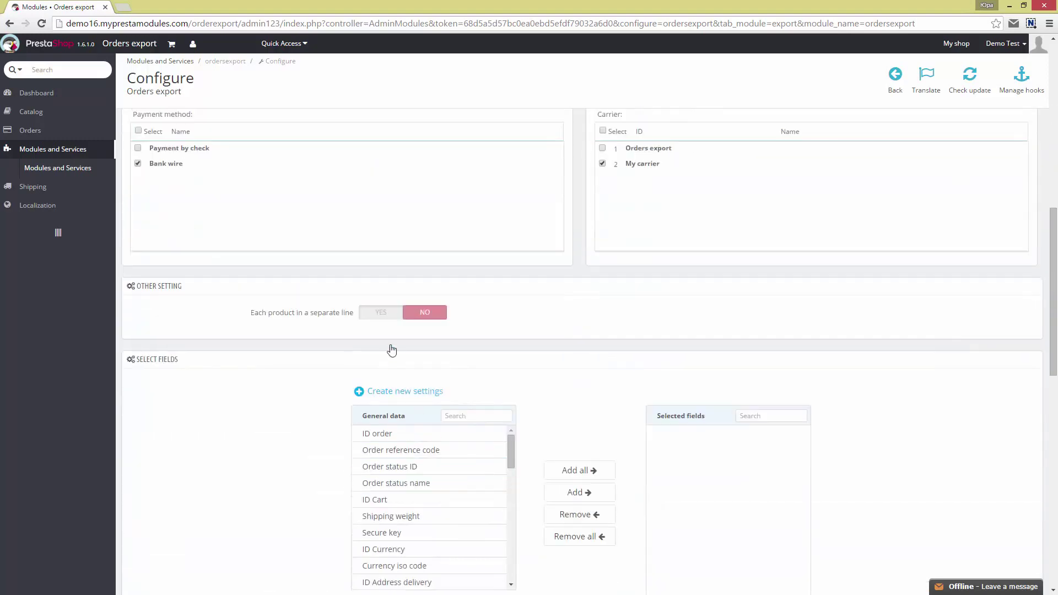
scroll(521, 380, down, 3)
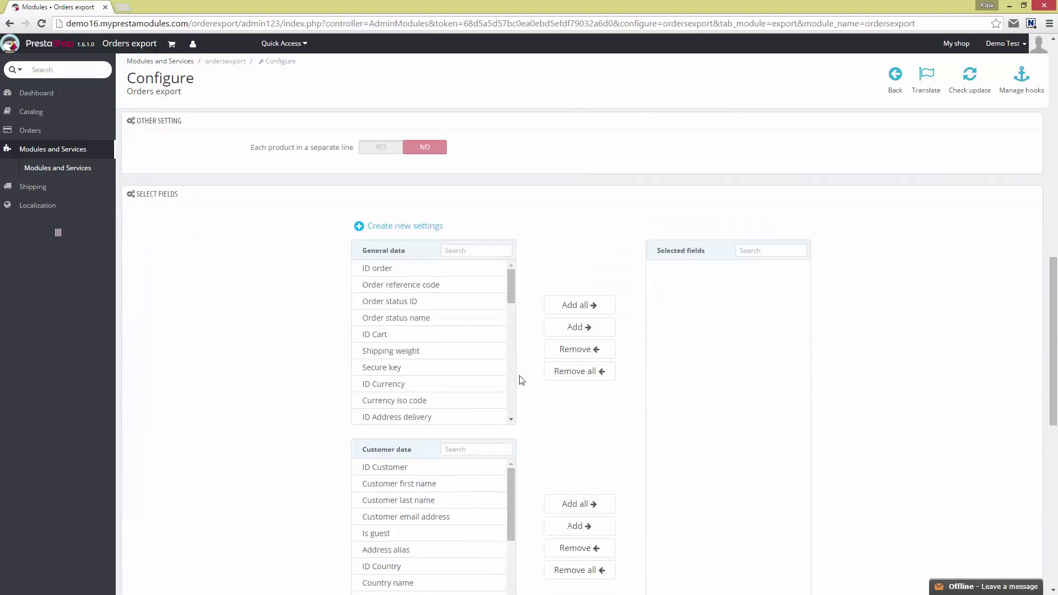
Export each product on a separate line; add ID order, Order reference code and ID Customer
click(374, 152)
click(401, 268)
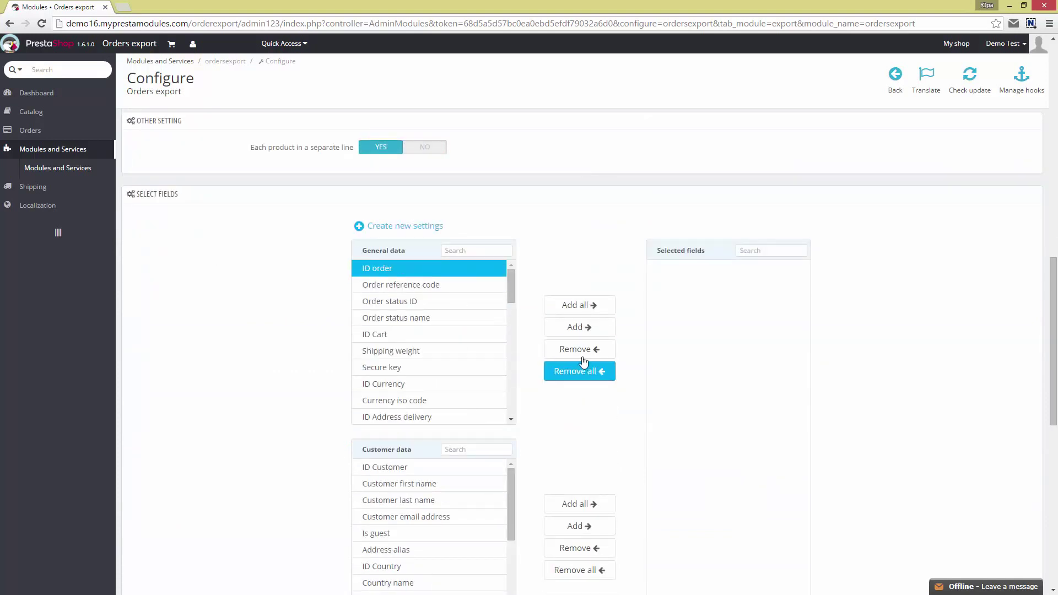
click(579, 327)
scroll(606, 436, down, 2)
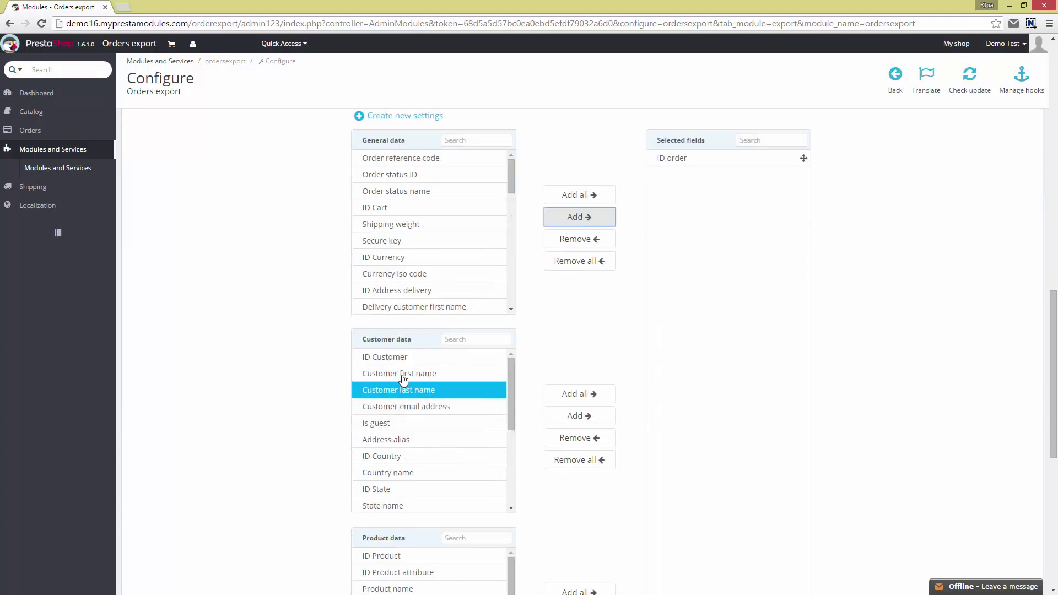
click(405, 357)
click(566, 422)
click(405, 160)
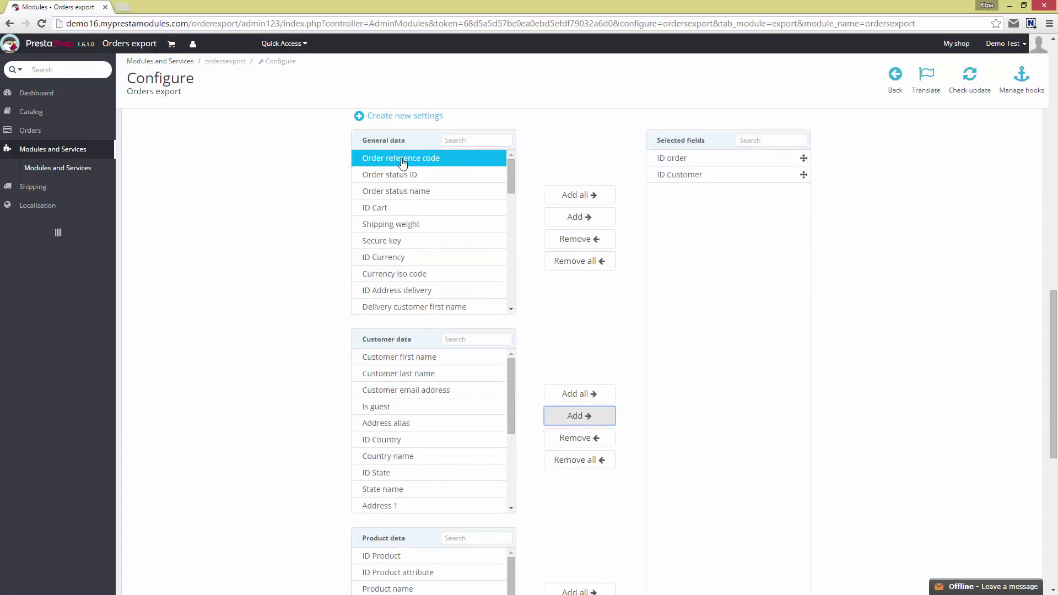
click(579, 217)
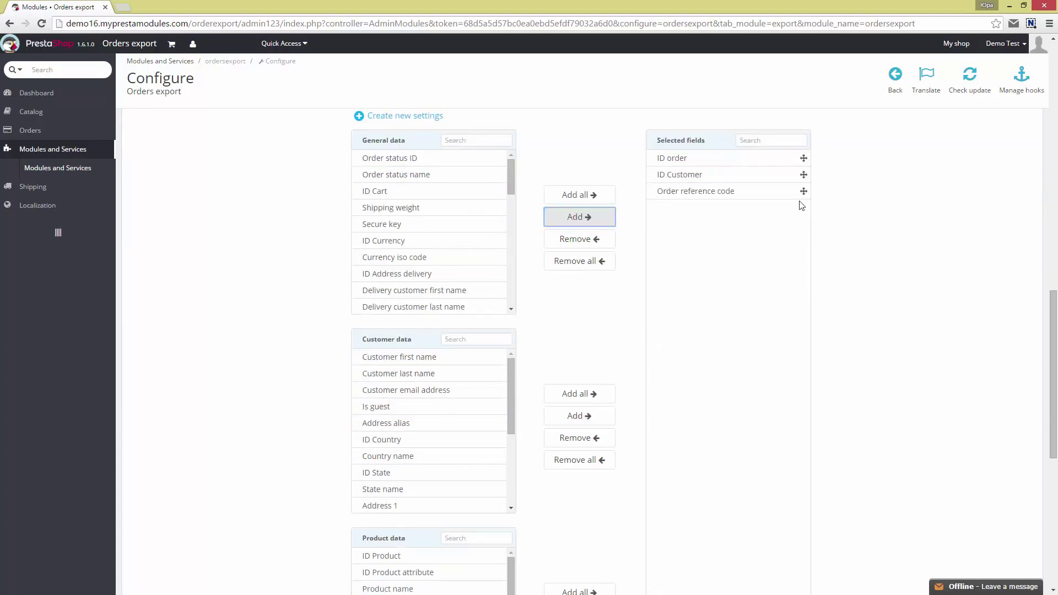
drag(803, 191, 807, 178)
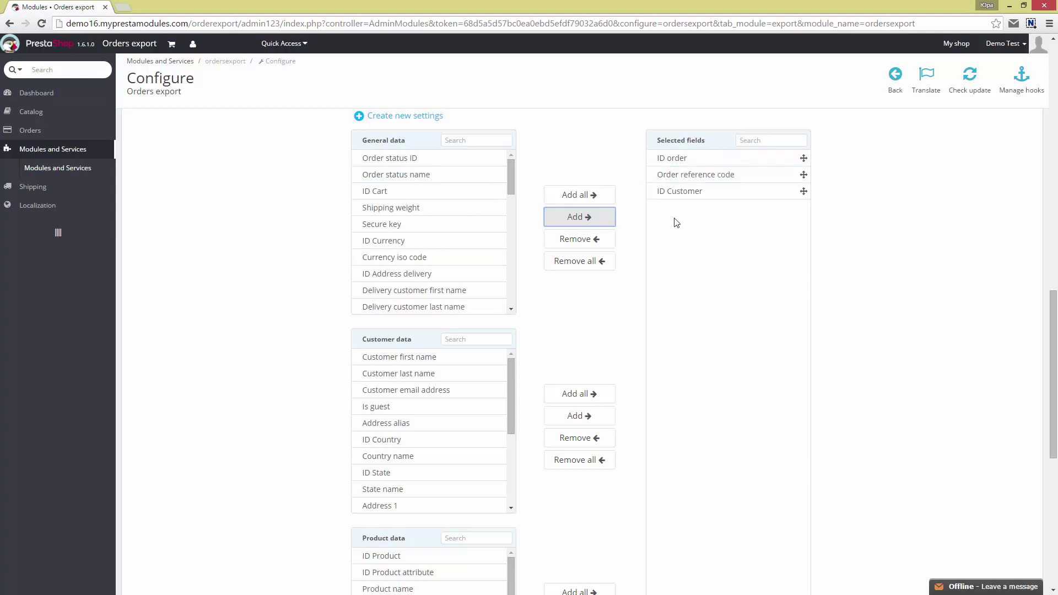
Add Customer first name and Customer last name to the selected fields
click(485, 357)
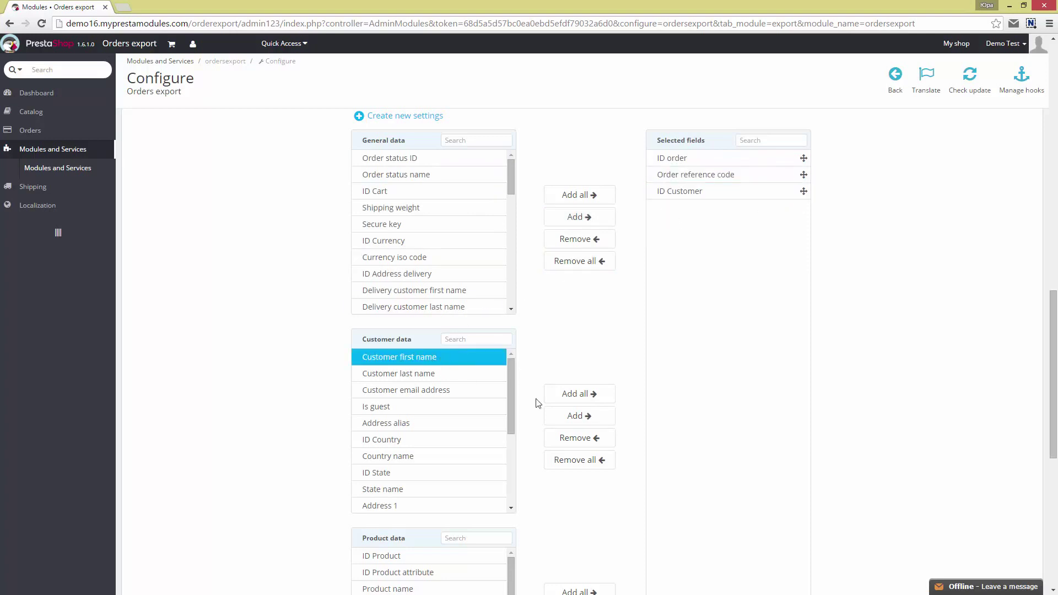
click(578, 416)
click(472, 373)
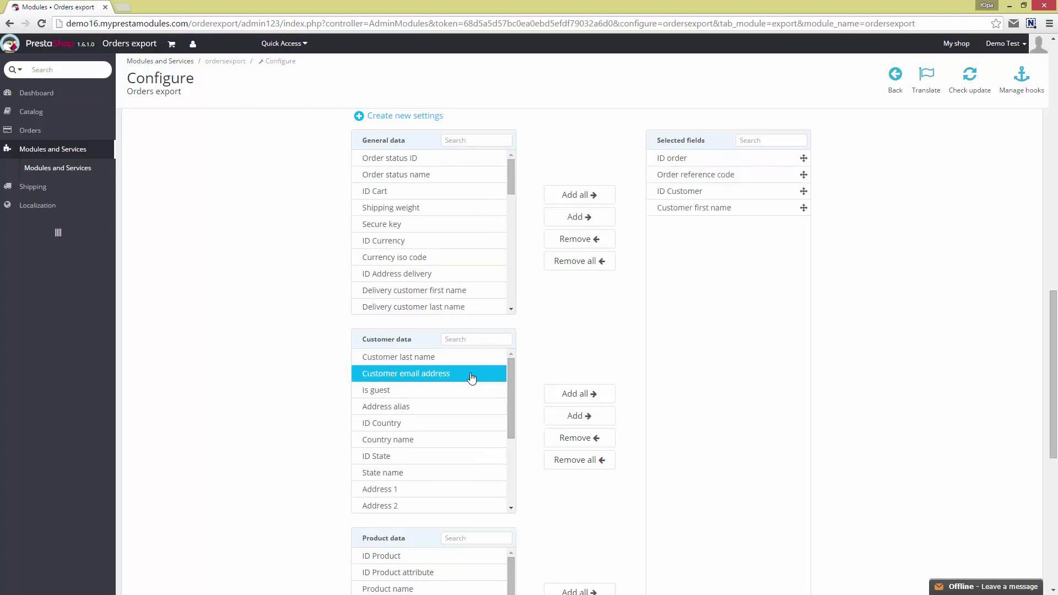
shift+click(444, 357)
click(443, 357)
click(599, 423)
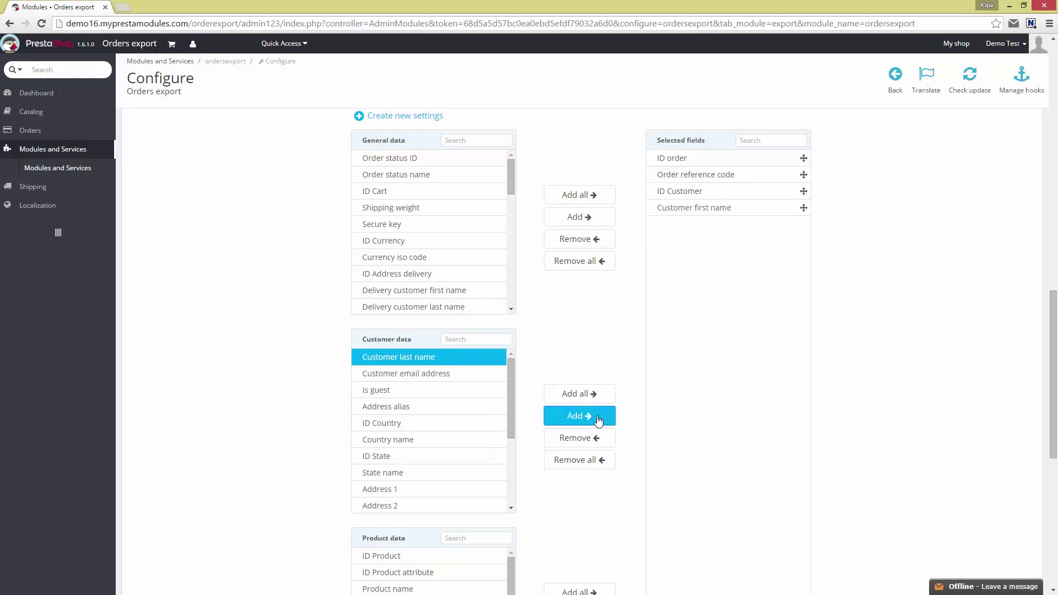
scroll(617, 378, down, 2)
scroll(616, 377, down, 1)
Add ID Product and Product name to the selected fields
click(420, 406)
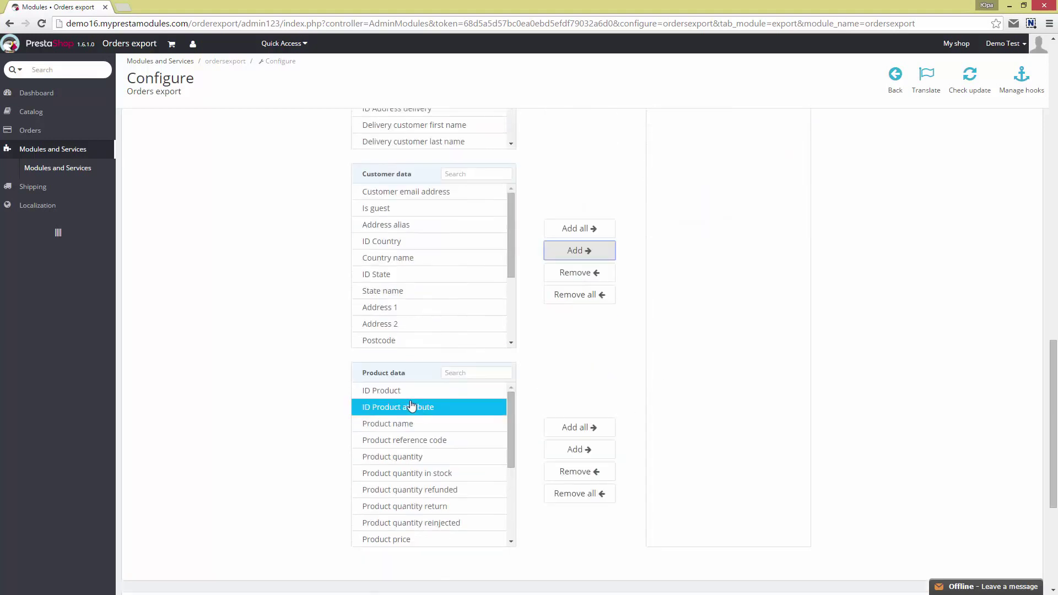
click(402, 393)
ctrl+click(444, 436)
ctrl+click(444, 435)
ctrl+click(438, 424)
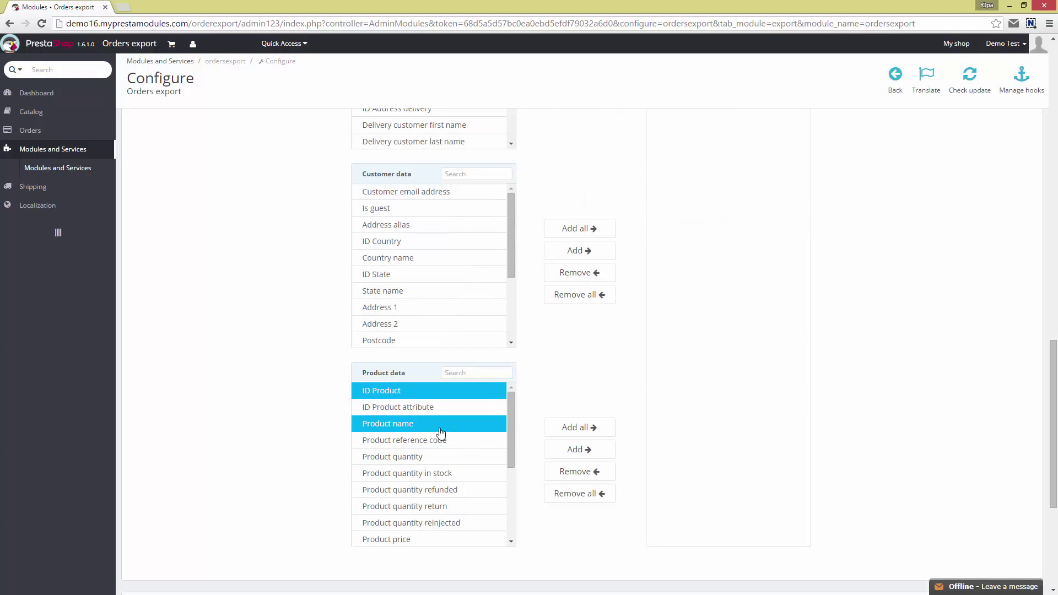
click(590, 457)
scroll(897, 386, up, 5)
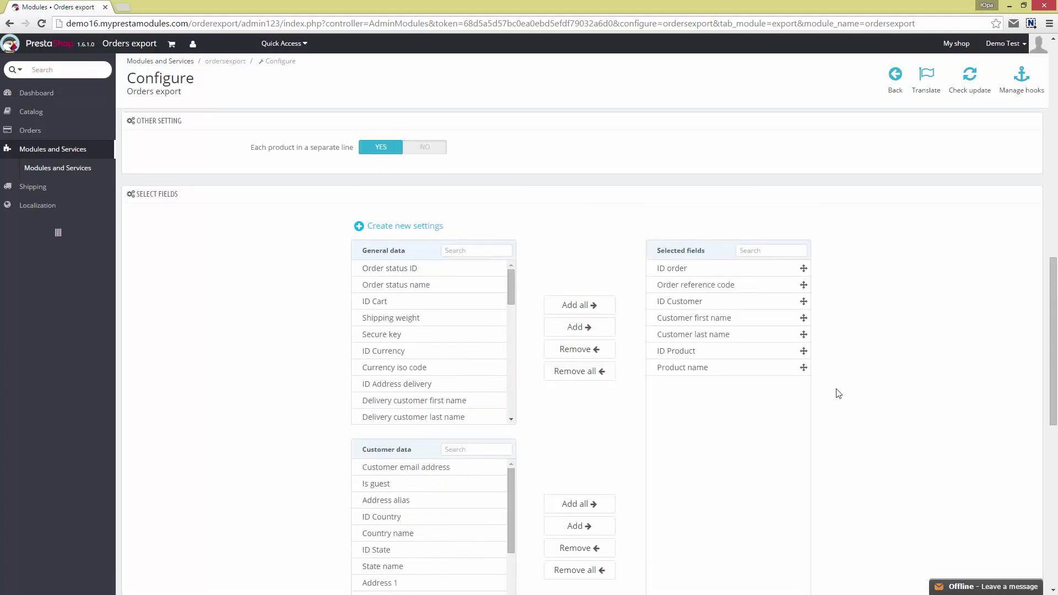
scroll(715, 441, down, 1)
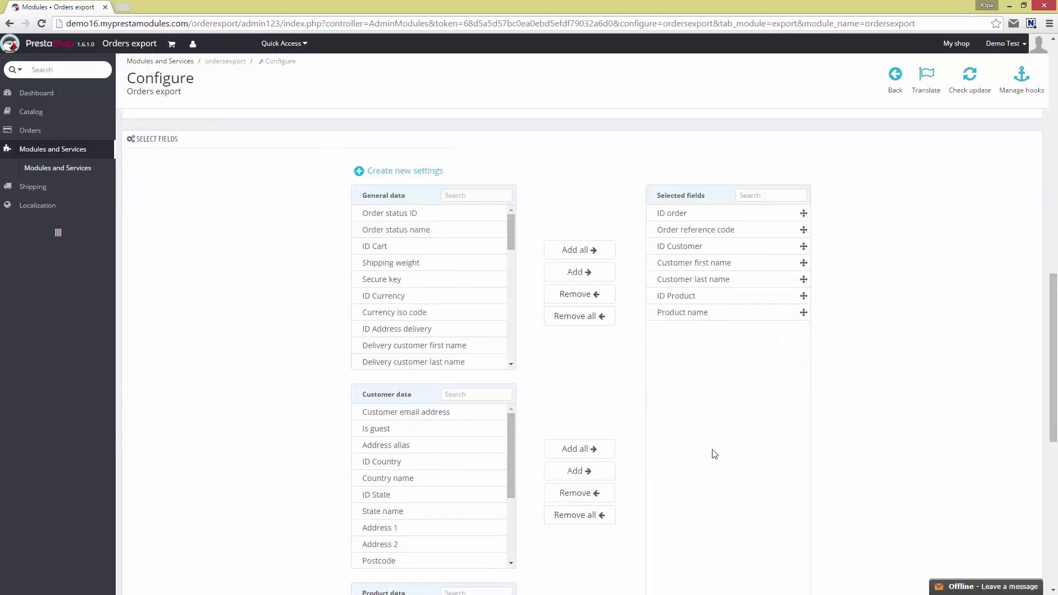
scroll(715, 454, down, 4)
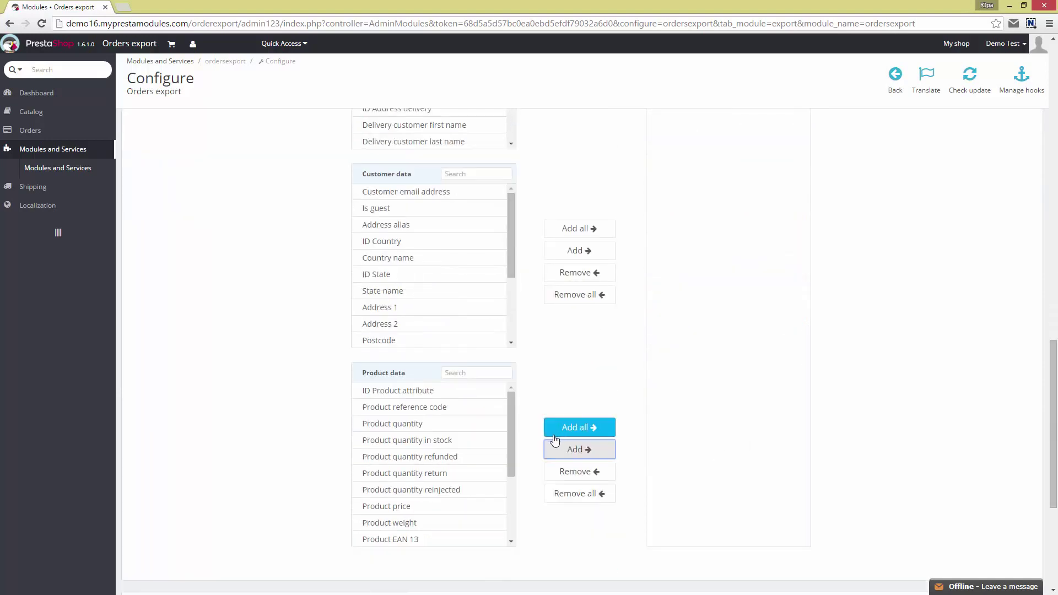
Add Product reference code to the selected fields
click(438, 412)
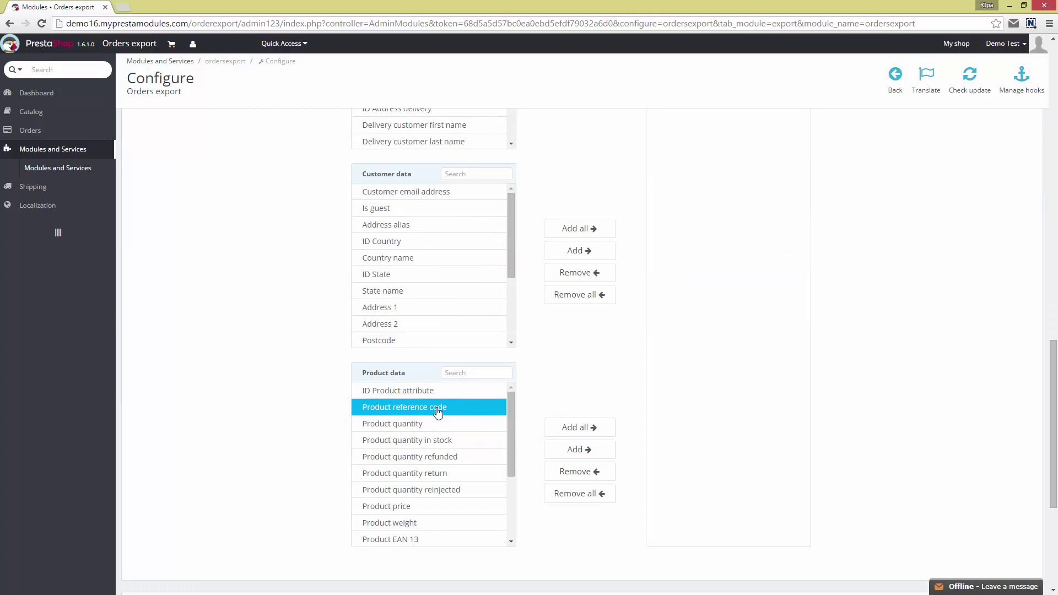
click(576, 455)
scroll(887, 348, up, 5)
scroll(871, 352, down, 2)
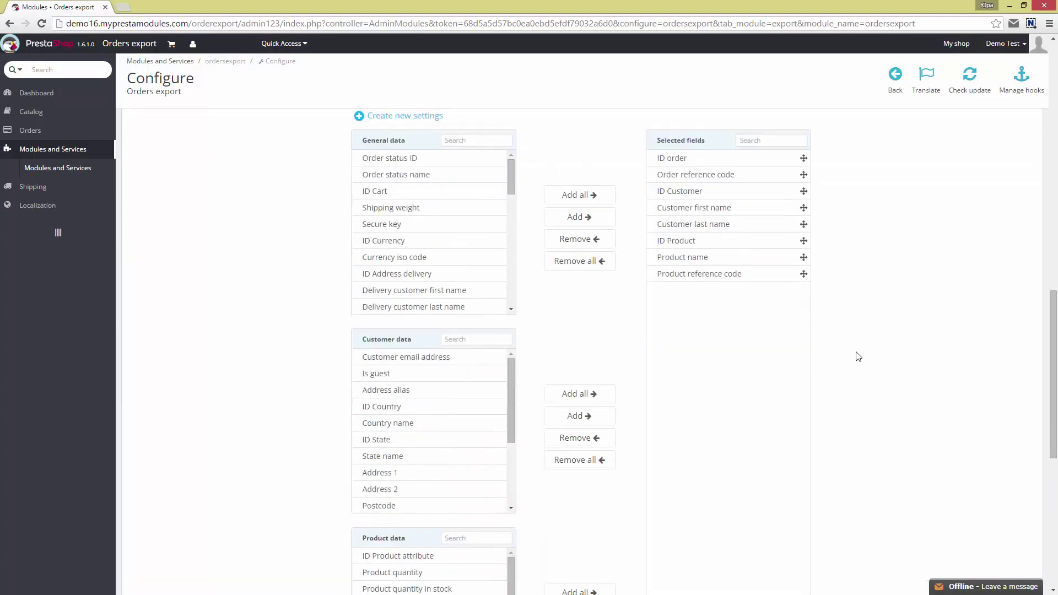
scroll(854, 355, down, 8)
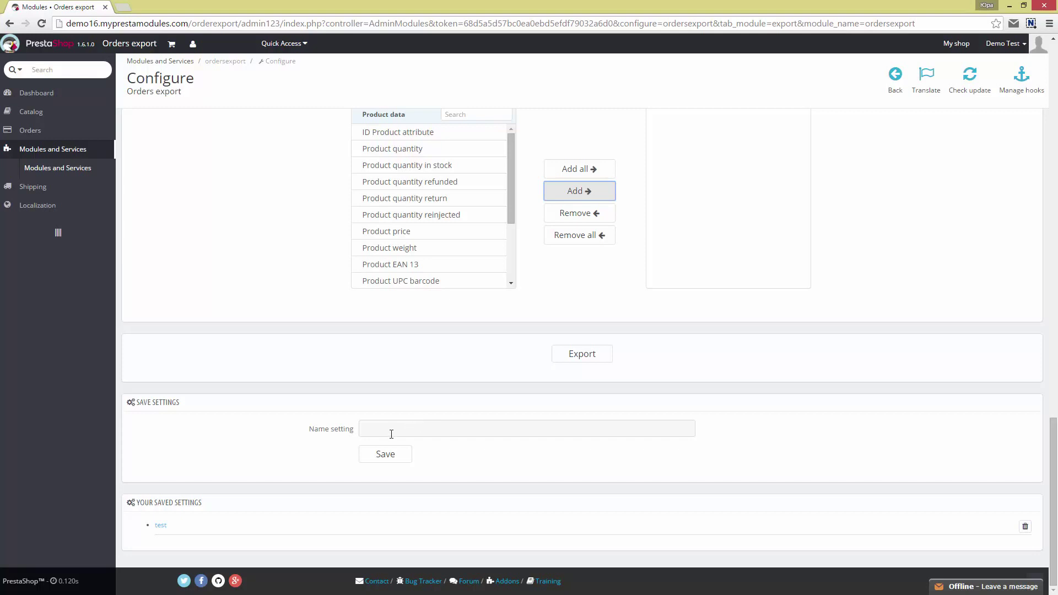
Save the current export configuration under the name test2
click(392, 433)
text(test2)
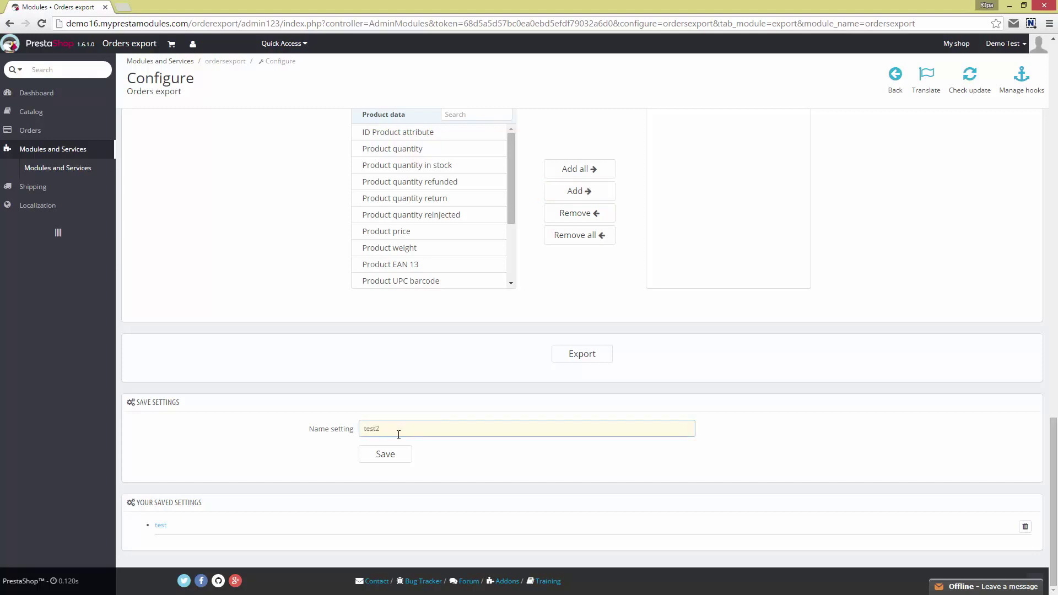
click(390, 451)
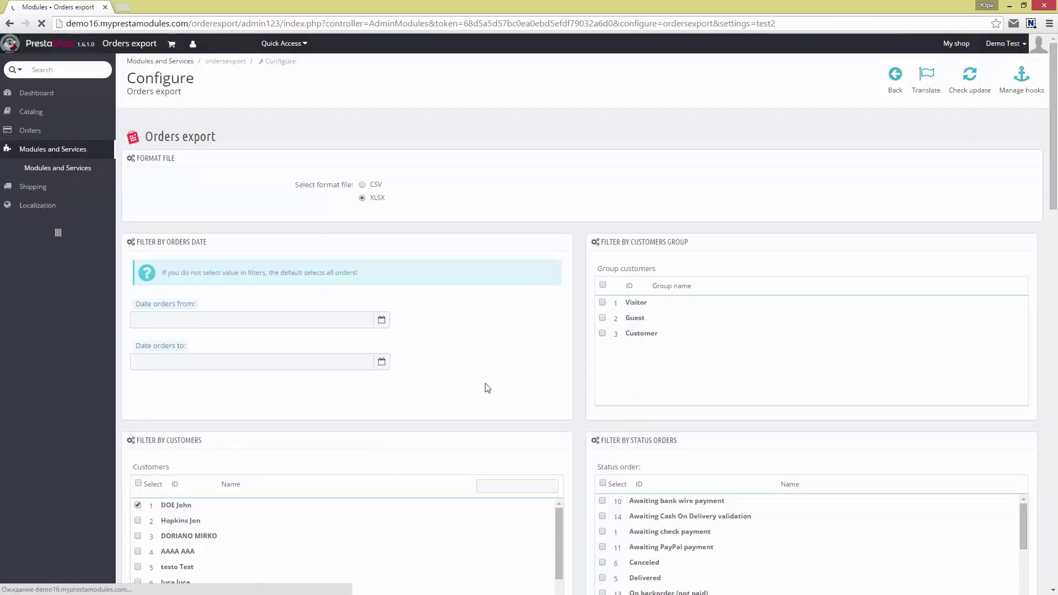
Run the XLSX orders export using the test2 settings
scroll(478, 388, down, 10)
scroll(335, 380, up, 6)
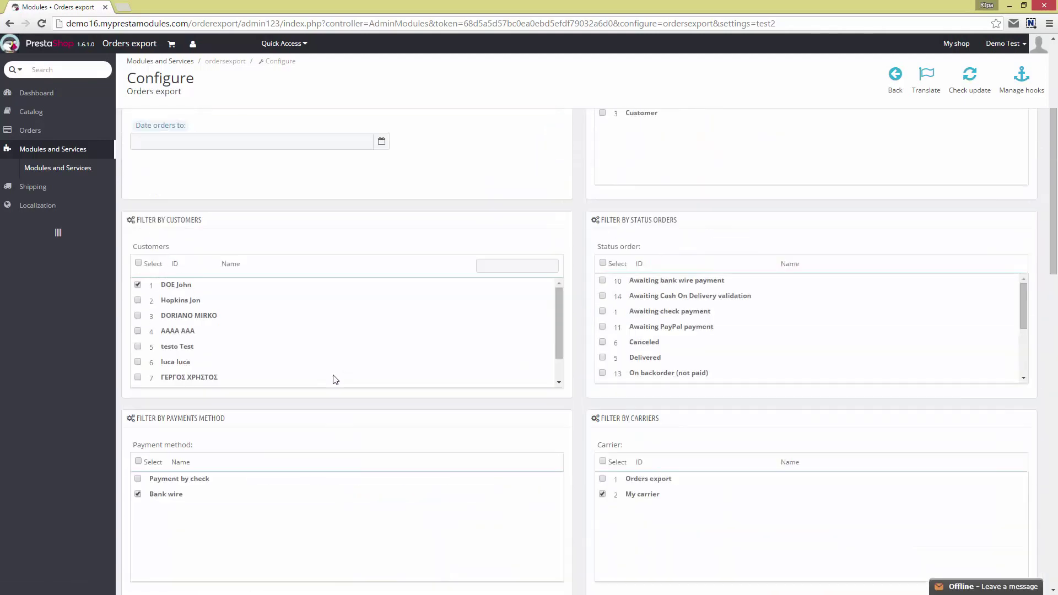
scroll(487, 460, down, 2)
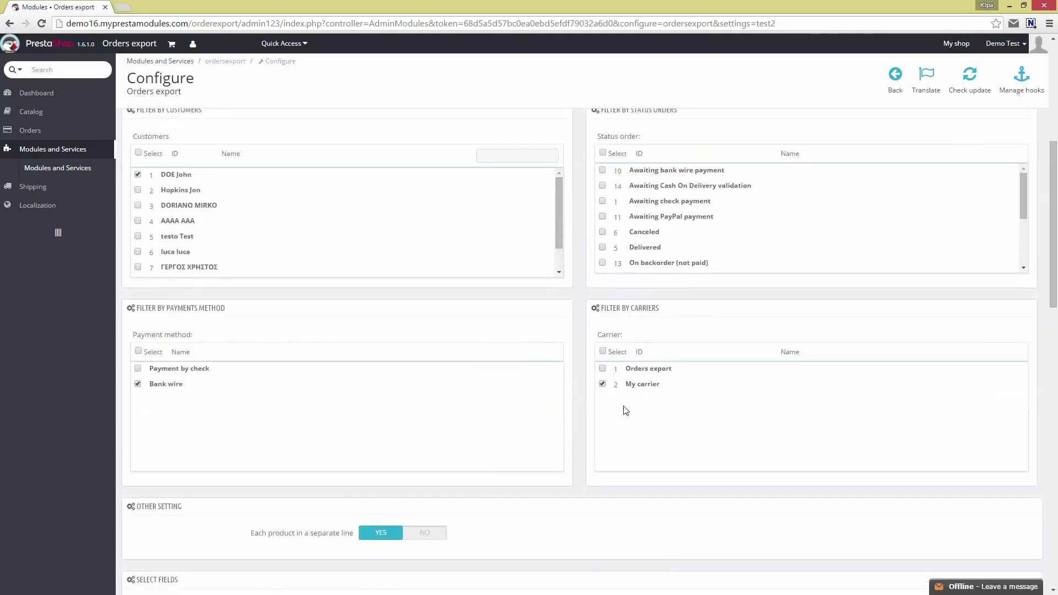
scroll(460, 430, down, 3)
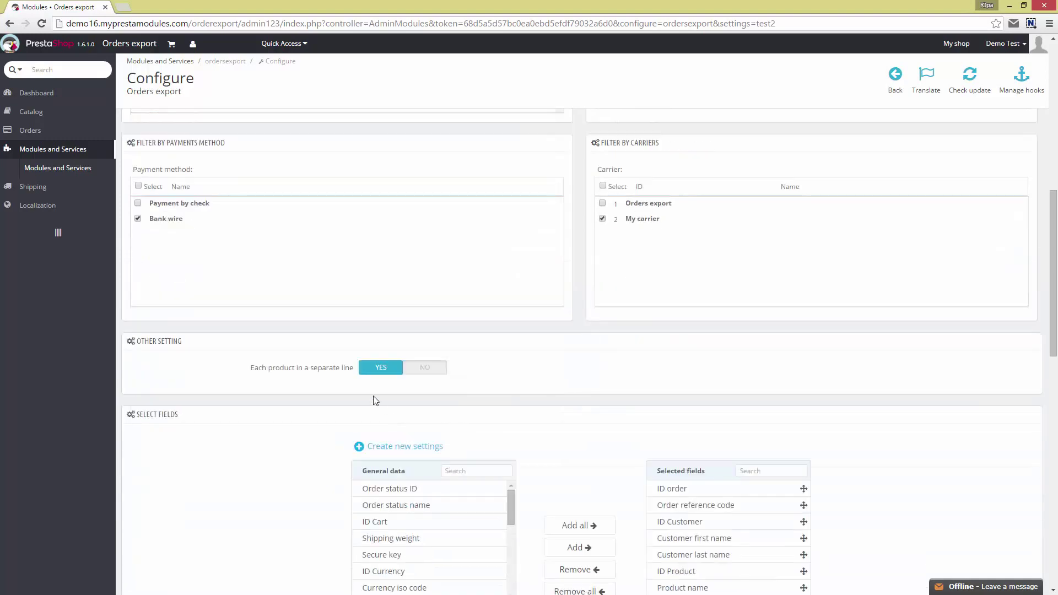
scroll(494, 407, down, 2)
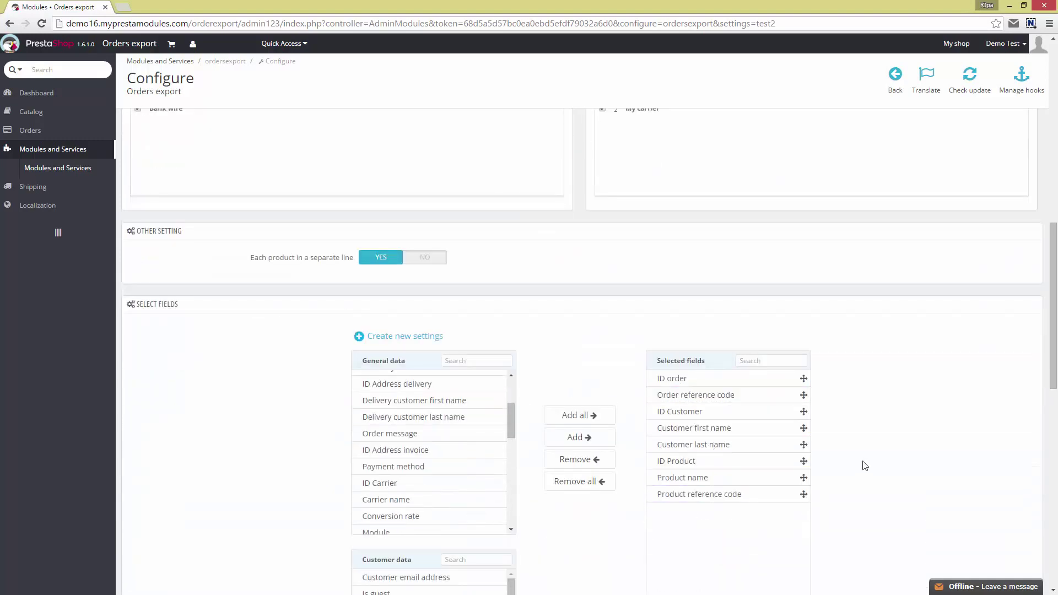
scroll(898, 454, down, 4)
scroll(893, 456, down, 5)
scroll(894, 456, down, 1)
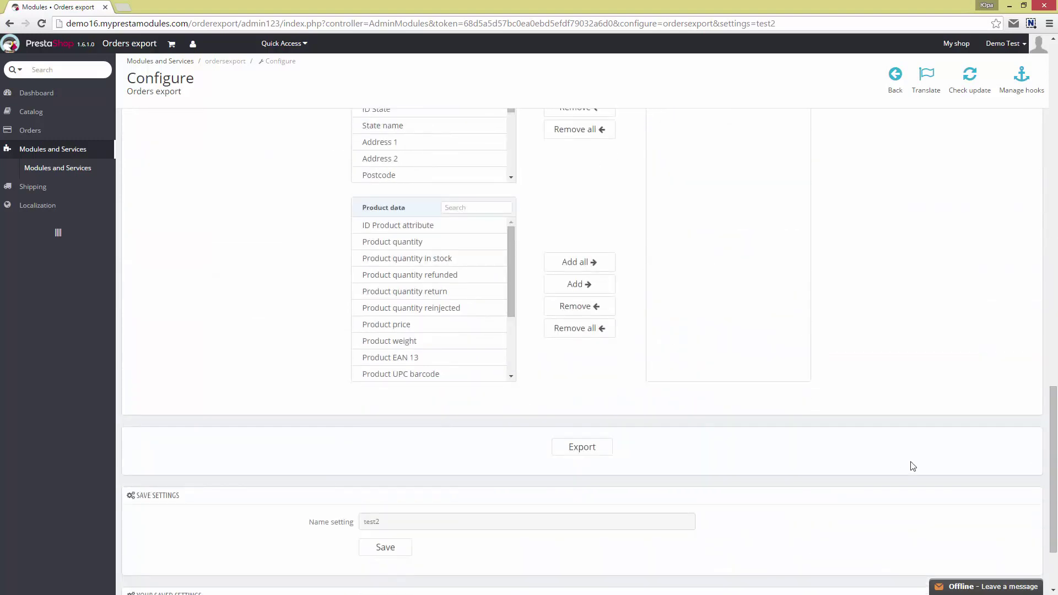
click(579, 450)
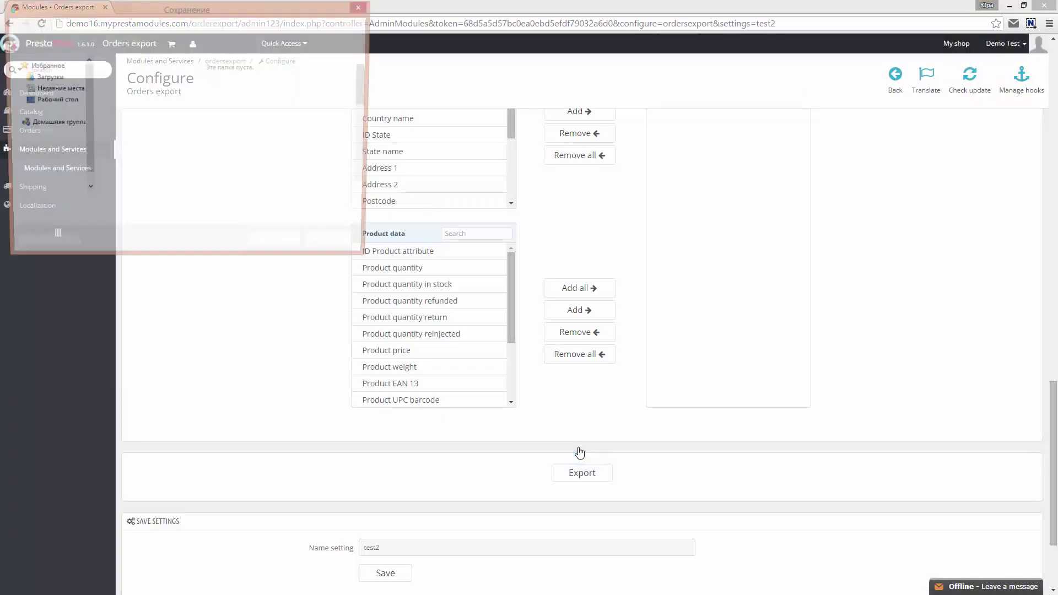
Save and open the XLSX export in Excel, reviewing order 5's three product rows
click(284, 248)
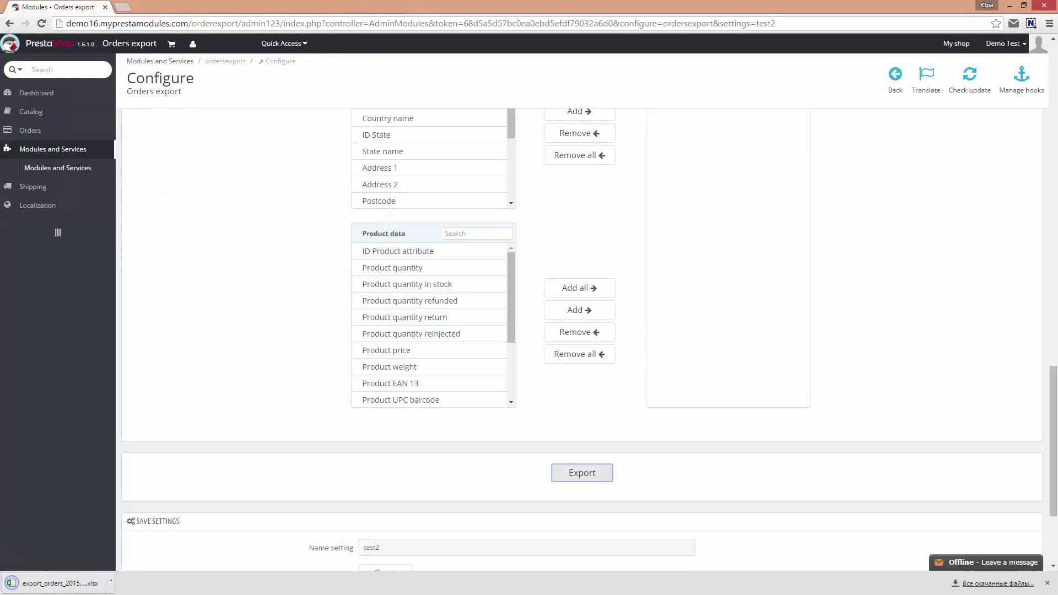
click(54, 578)
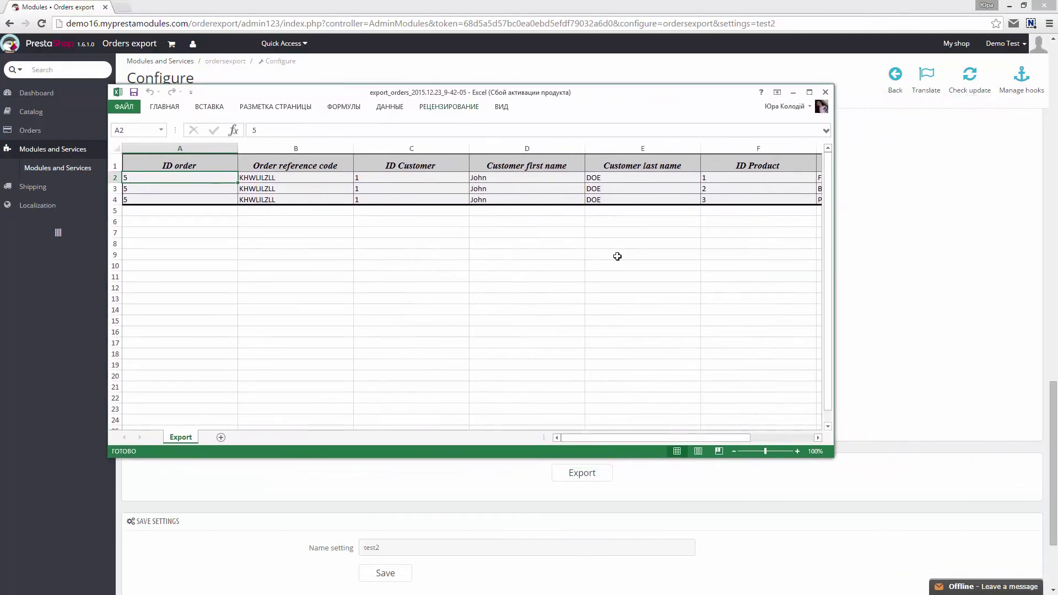
drag(833, 279, 1026, 279)
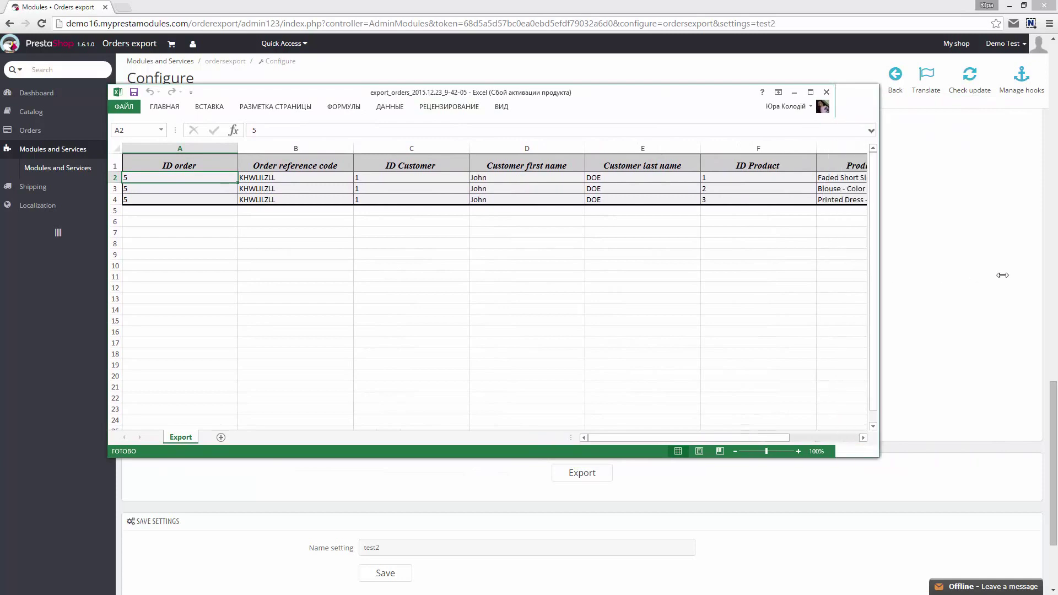
click(287, 190)
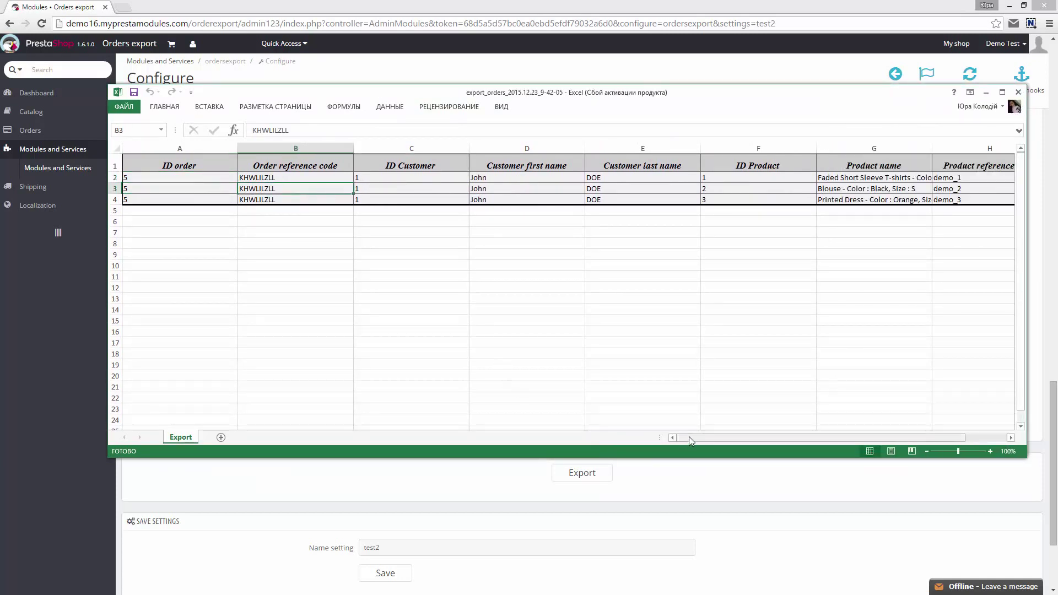
mouse_move(693, 437)
mouse_down()
mouse_move(756, 446)
mouse_move(701, 441)
mouse_up()
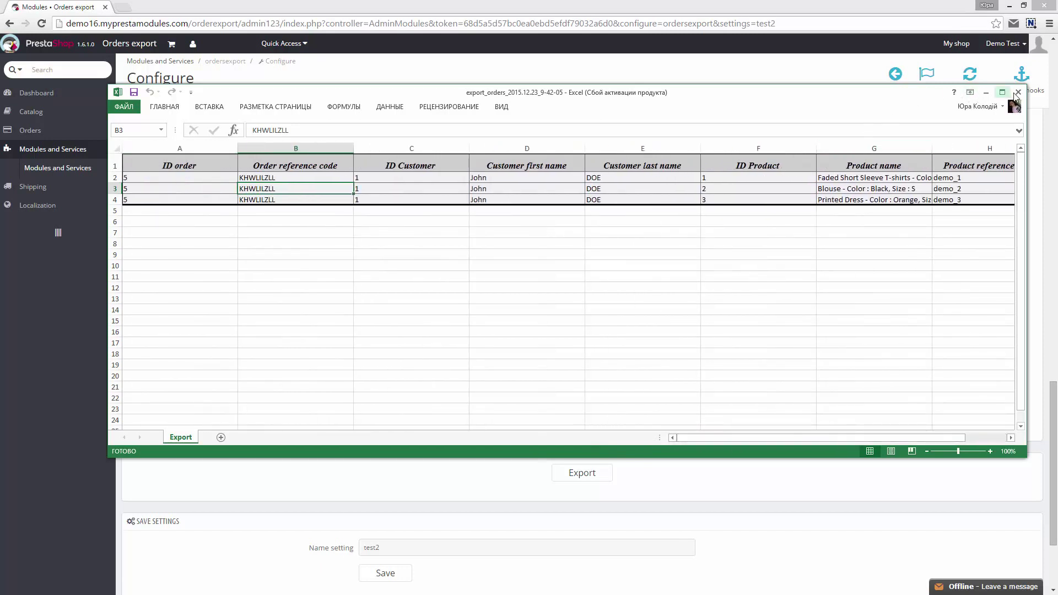
click(984, 95)
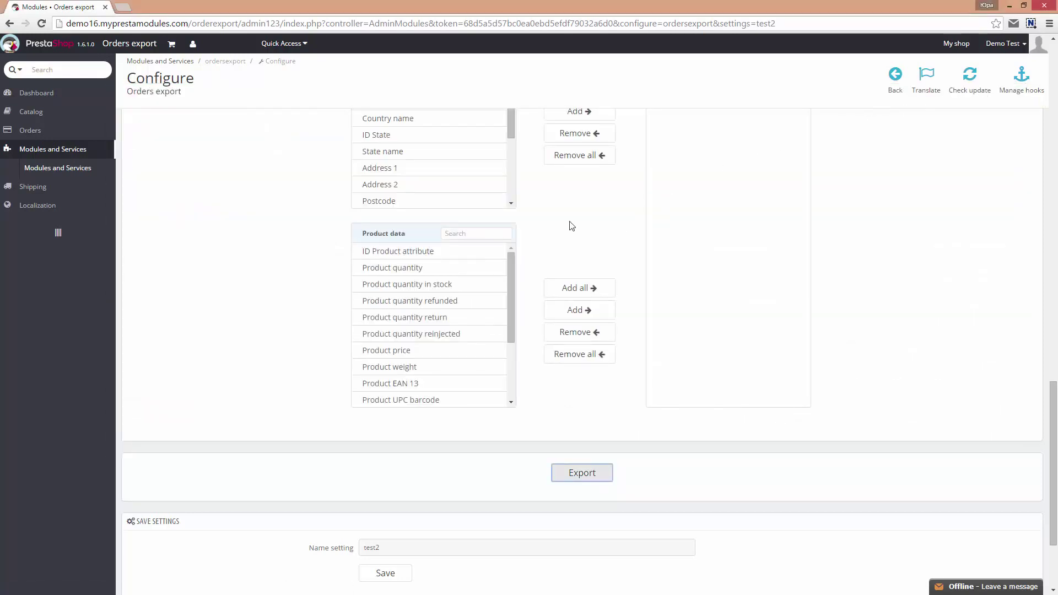
Recheck the spreadsheet's order ID in A3, product names in column G and product ID in F4
scroll(248, 276, up, 4)
scroll(251, 277, up, 4)
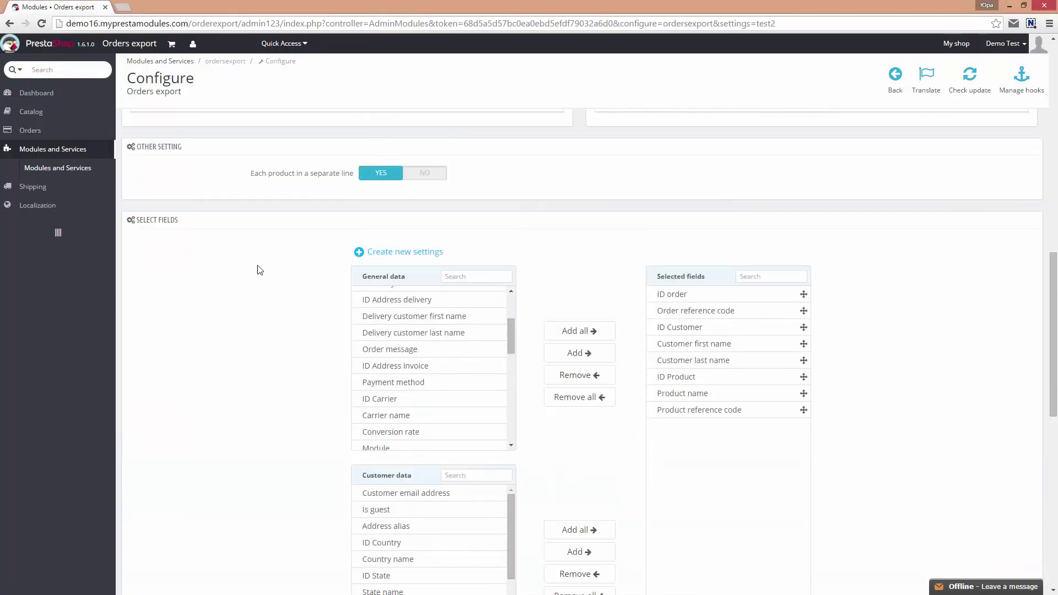
scroll(260, 269, down, 1)
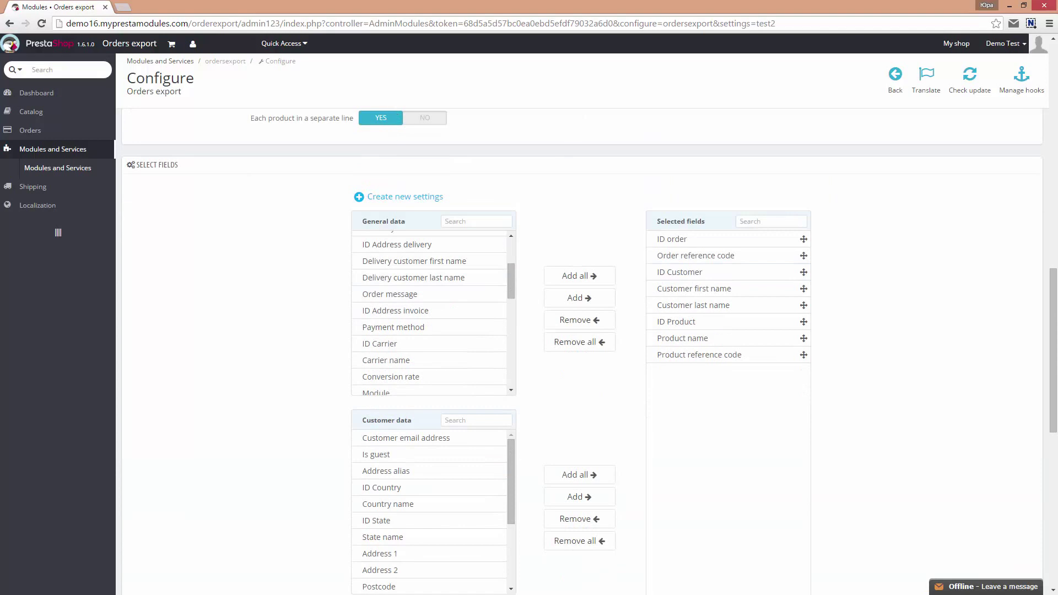
key(alt+Tab)
click(180, 186)
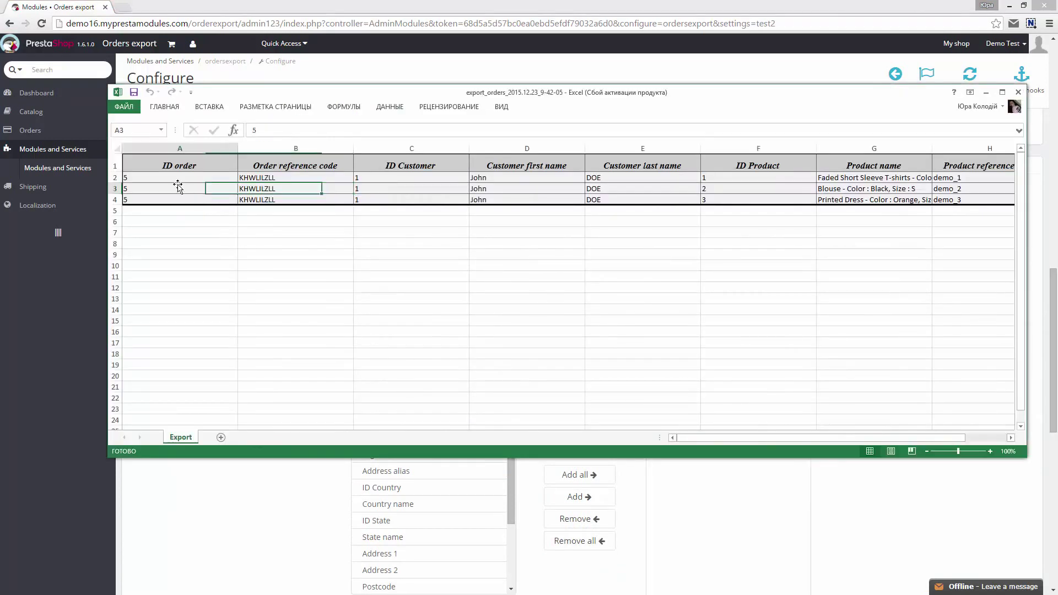
click(874, 177)
click(872, 189)
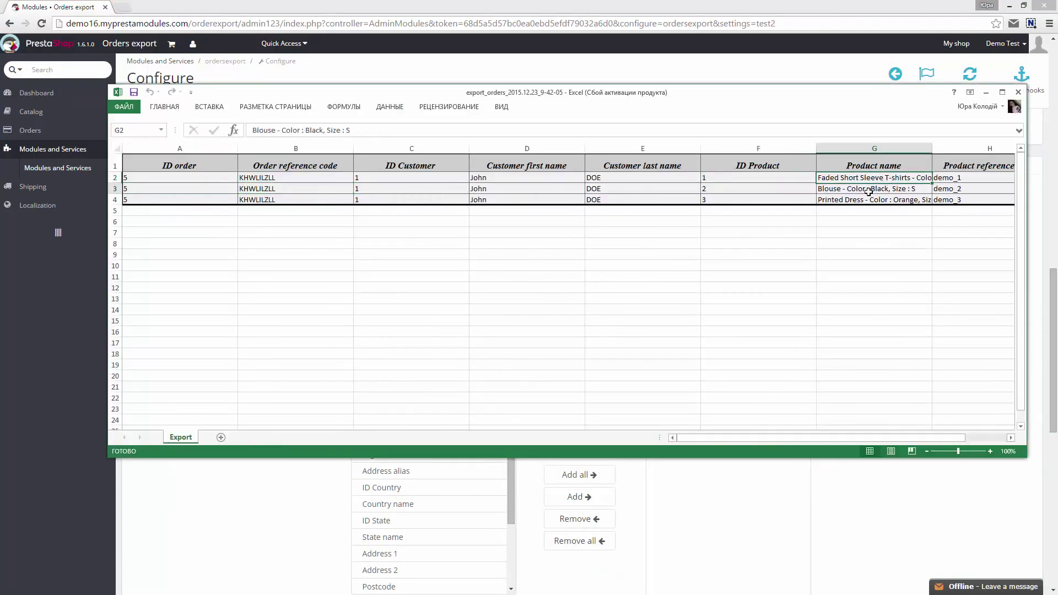
click(869, 199)
click(722, 200)
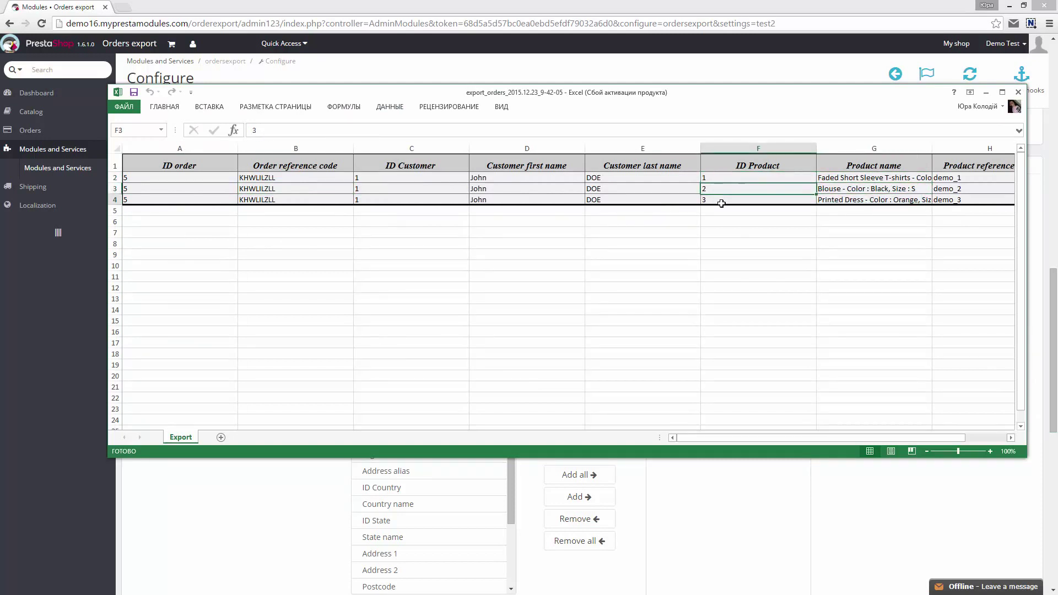
click(986, 93)
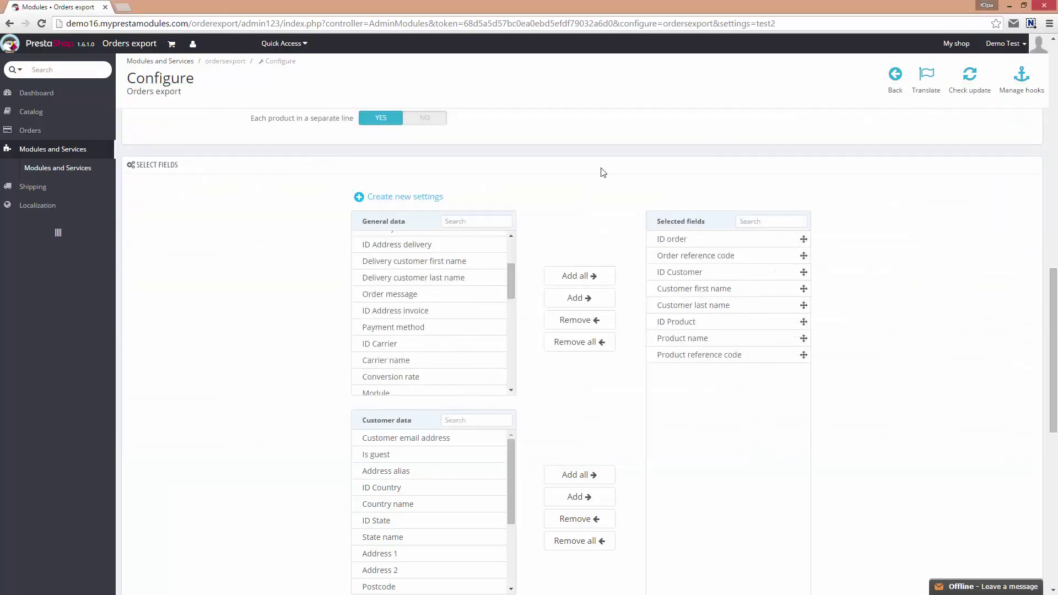
Set Each product in a separate line to NO and export the orders again
click(423, 122)
scroll(610, 304, down, 5)
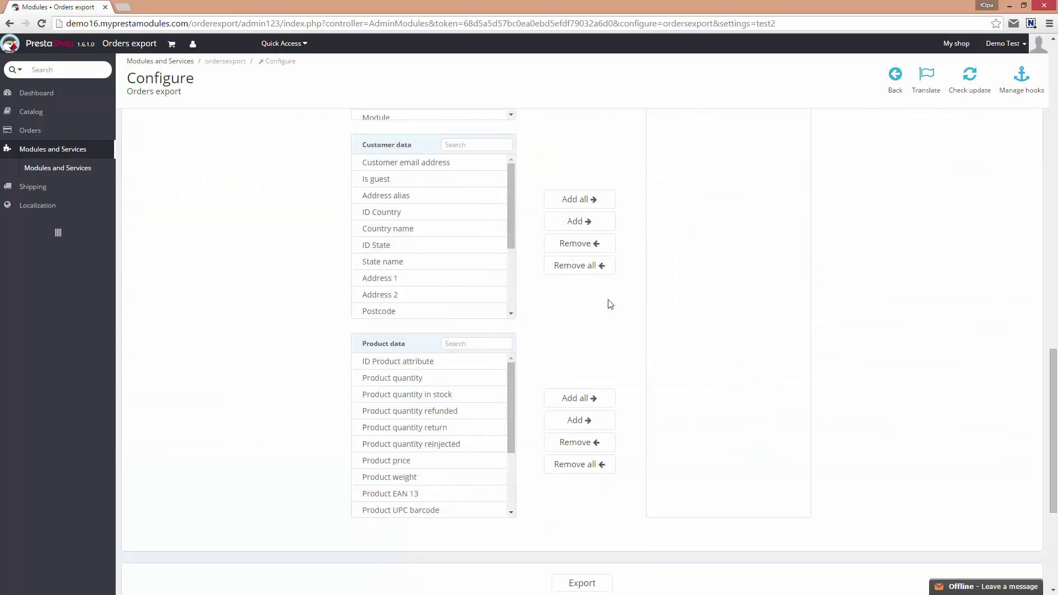
scroll(610, 304, down, 4)
click(585, 363)
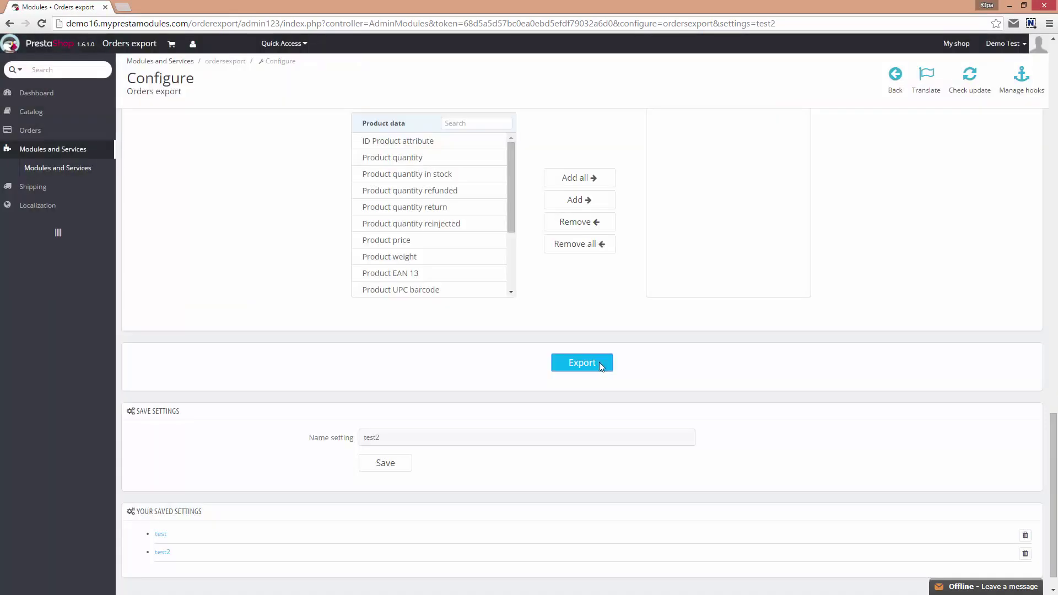
Save and open the new export, enable editing, and widen Product name to read G2's combined names
click(341, 247)
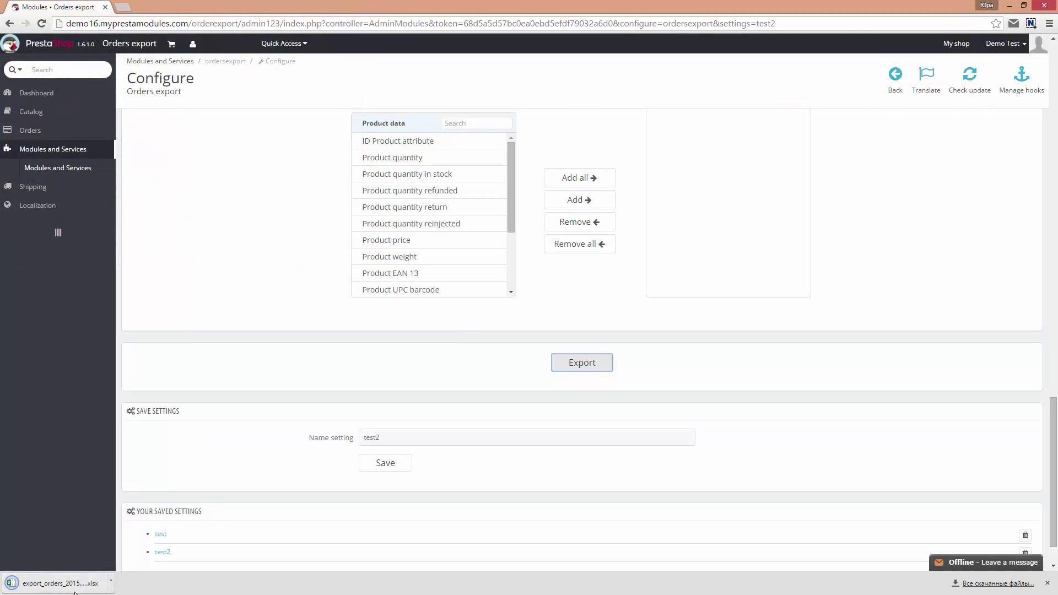
click(60, 584)
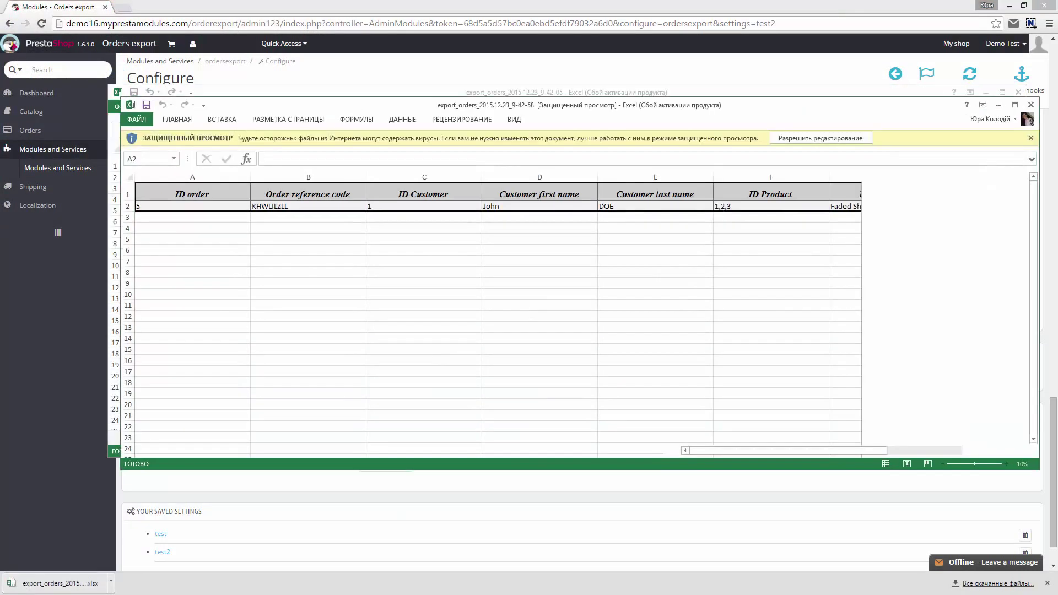
click(821, 138)
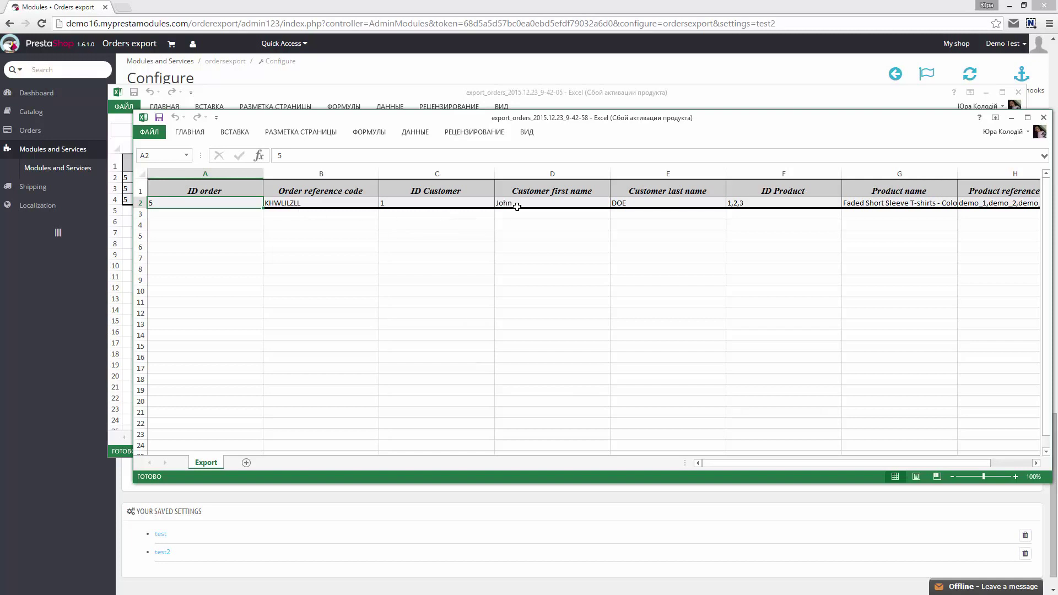
click(642, 203)
click(567, 205)
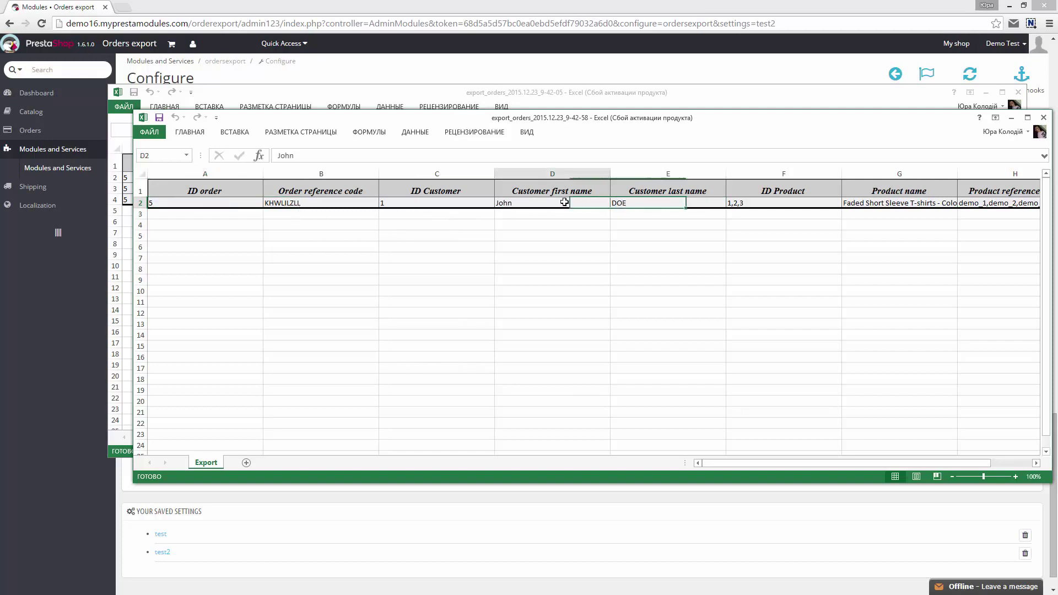
click(911, 204)
drag(969, 465, 989, 465)
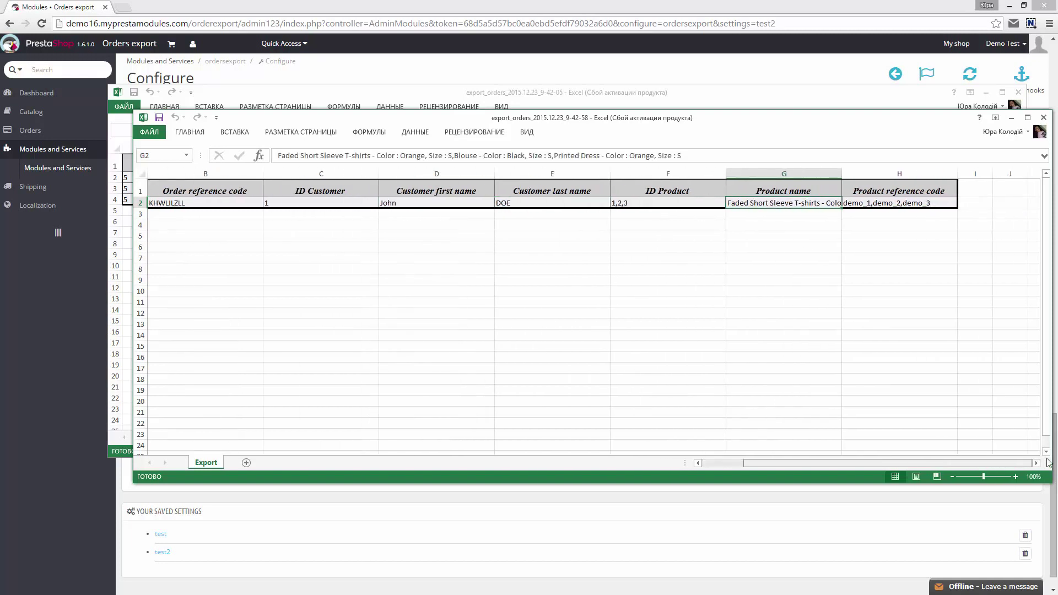
click(639, 201)
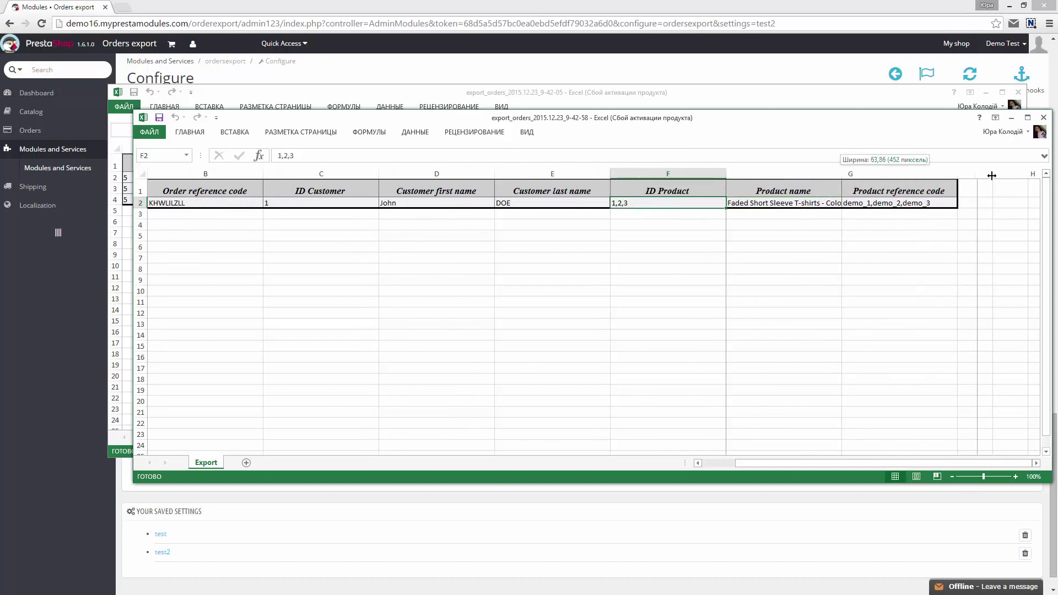
drag(841, 173, 990, 177)
click(747, 203)
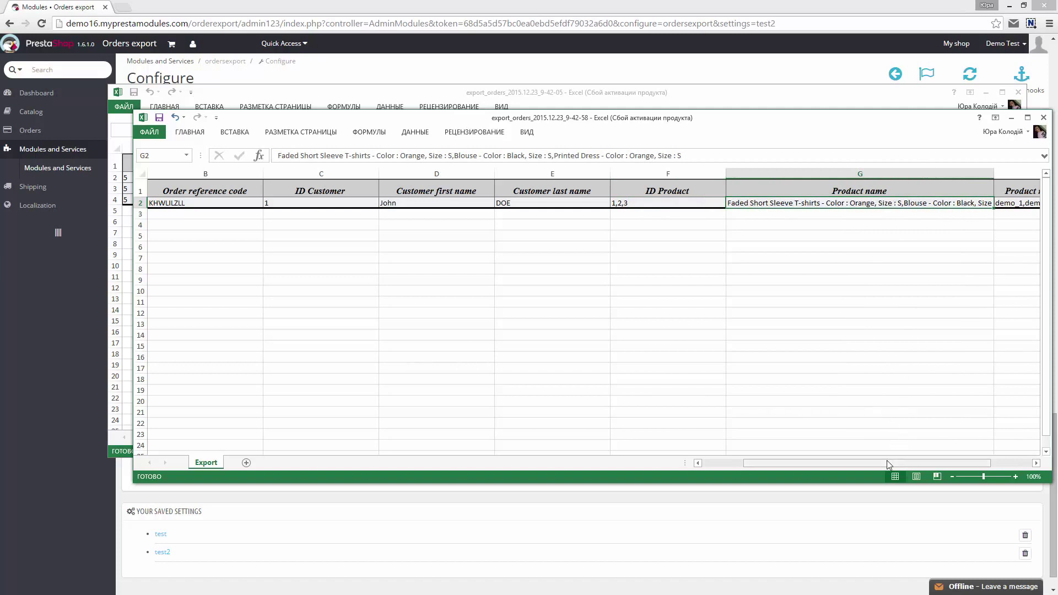
drag(908, 465, 940, 466)
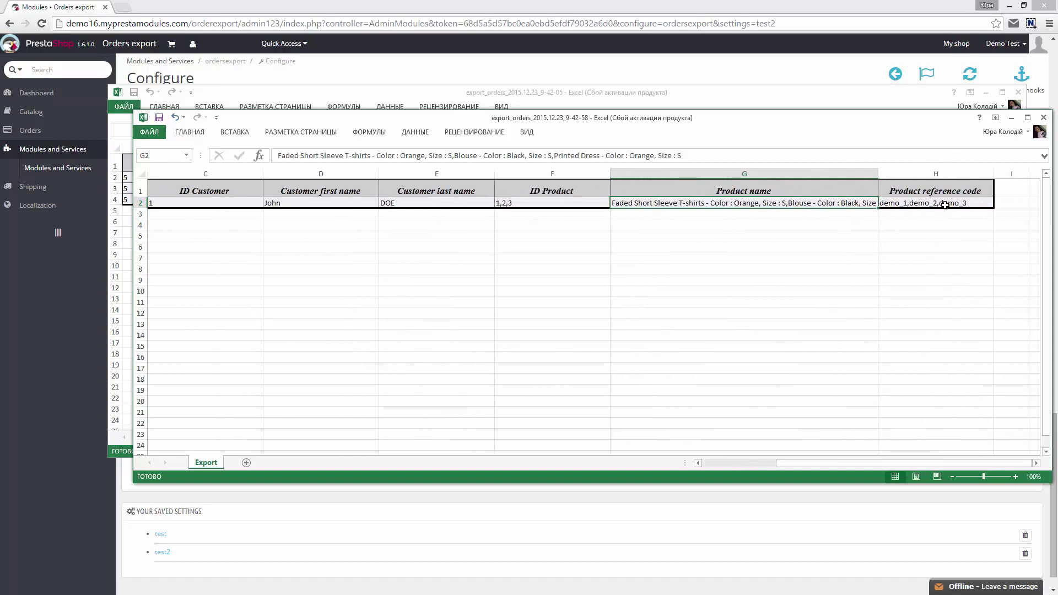
Close both exported workbooks without saving
click(1043, 118)
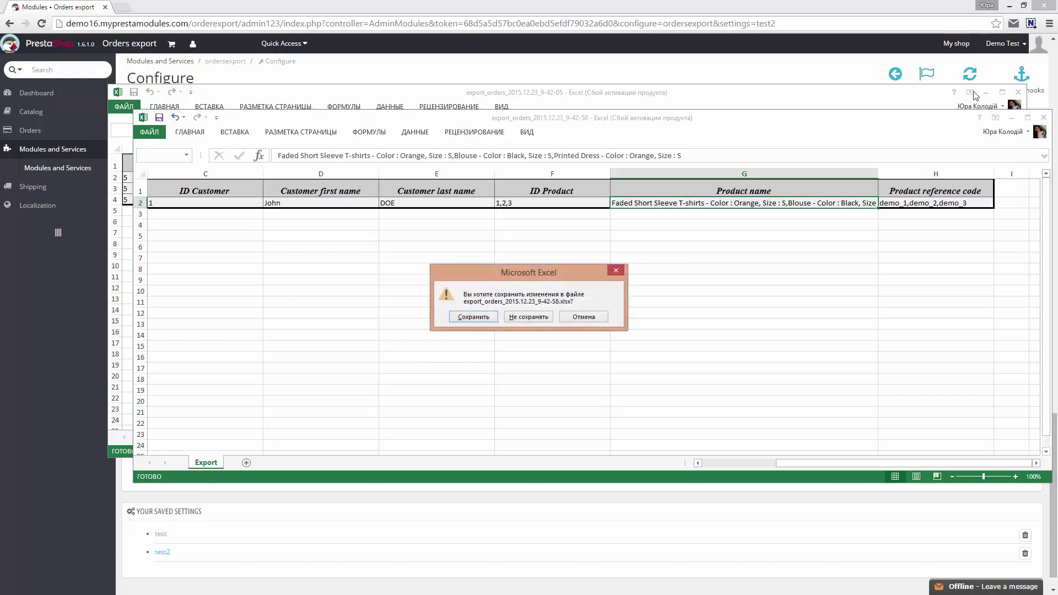
click(540, 318)
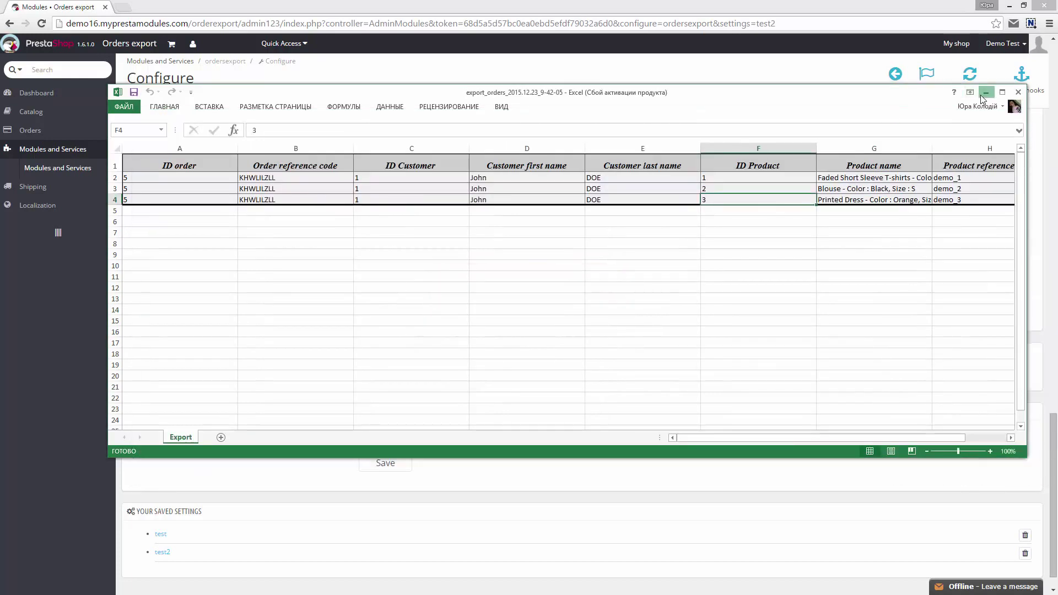
click(1018, 92)
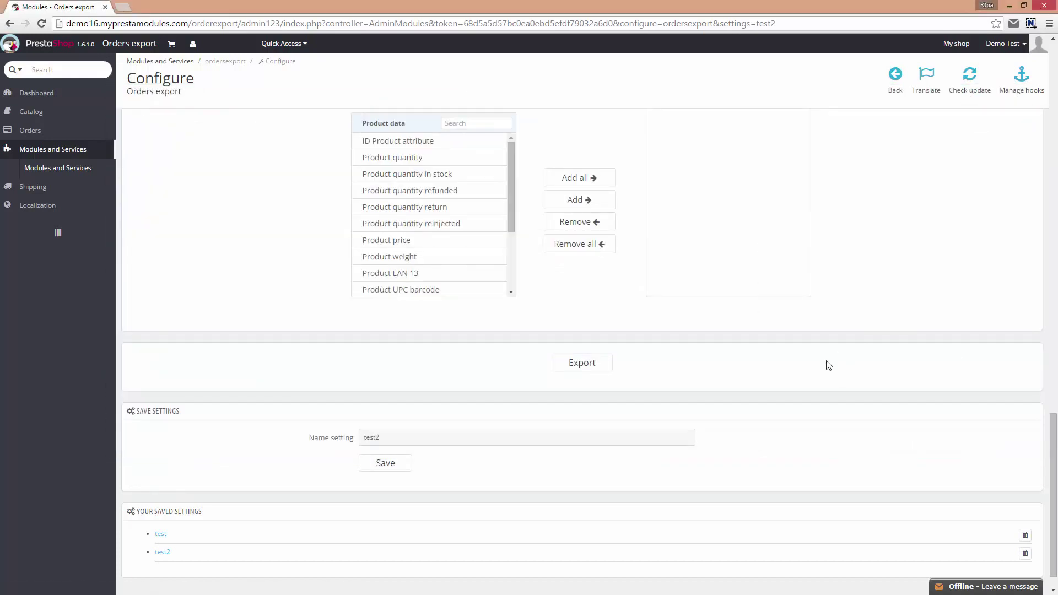
Resave the export settings as test2 with CSV format
scroll(946, 350, up, 3)
scroll(946, 349, up, 7)
scroll(946, 349, up, 7)
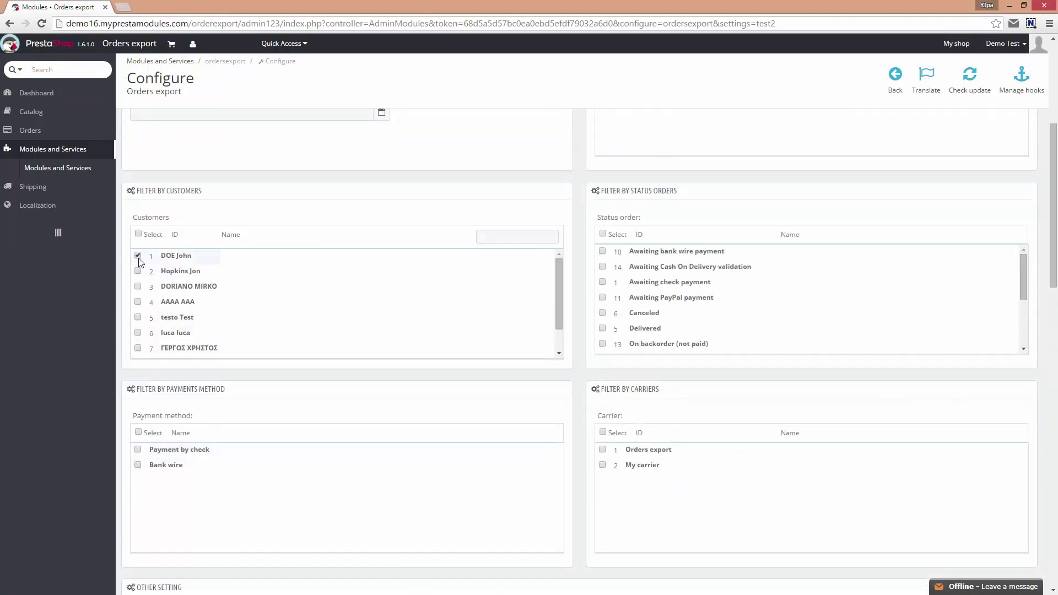
scroll(453, 189, up, 5)
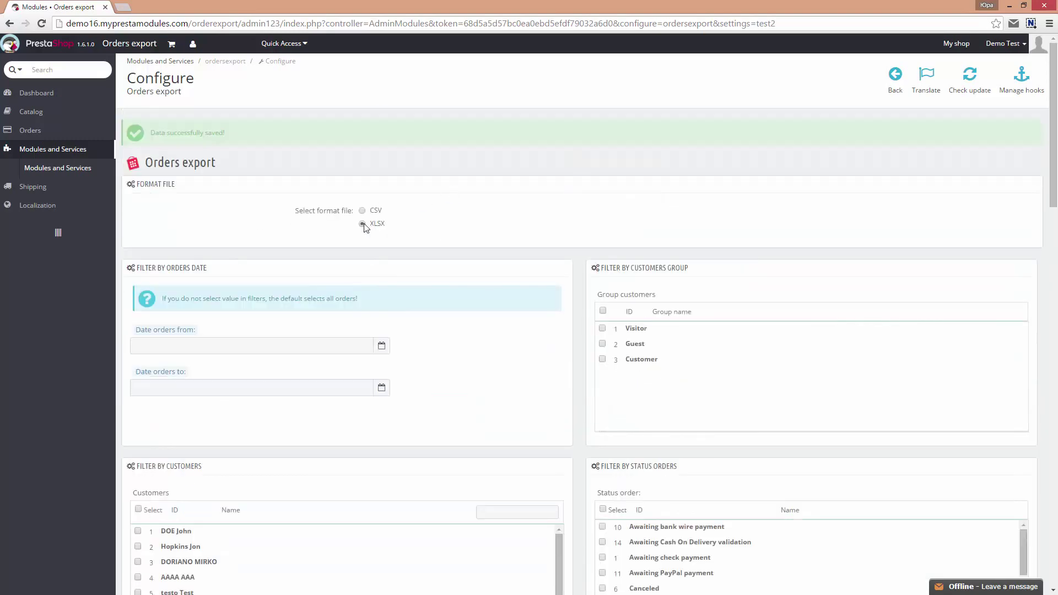
scroll(474, 399, down, 1)
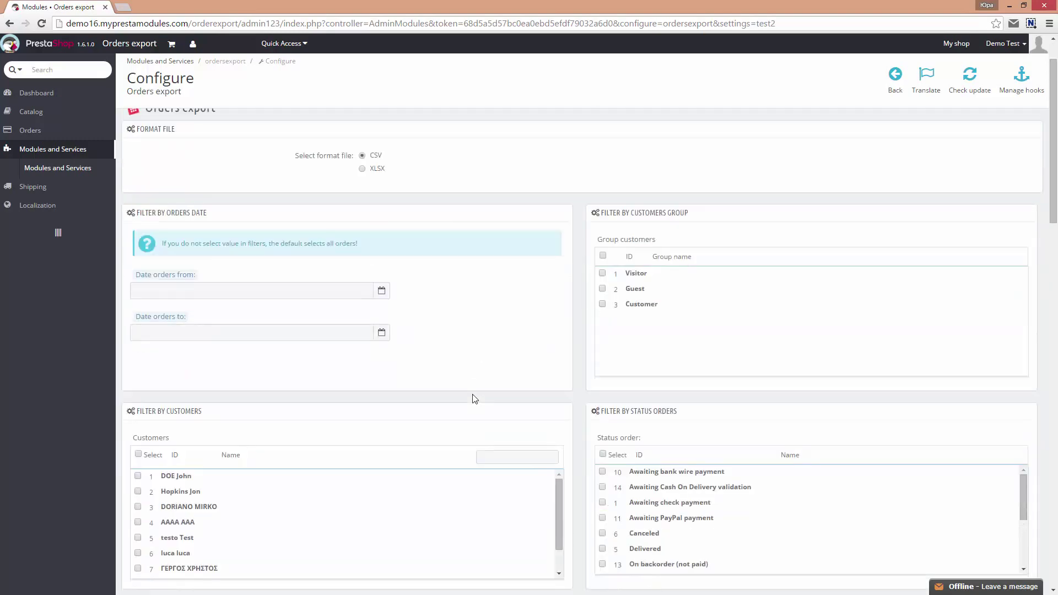
scroll(471, 393, down, 3)
scroll(460, 386, down, 3)
scroll(451, 385, down, 3)
scroll(452, 385, down, 1)
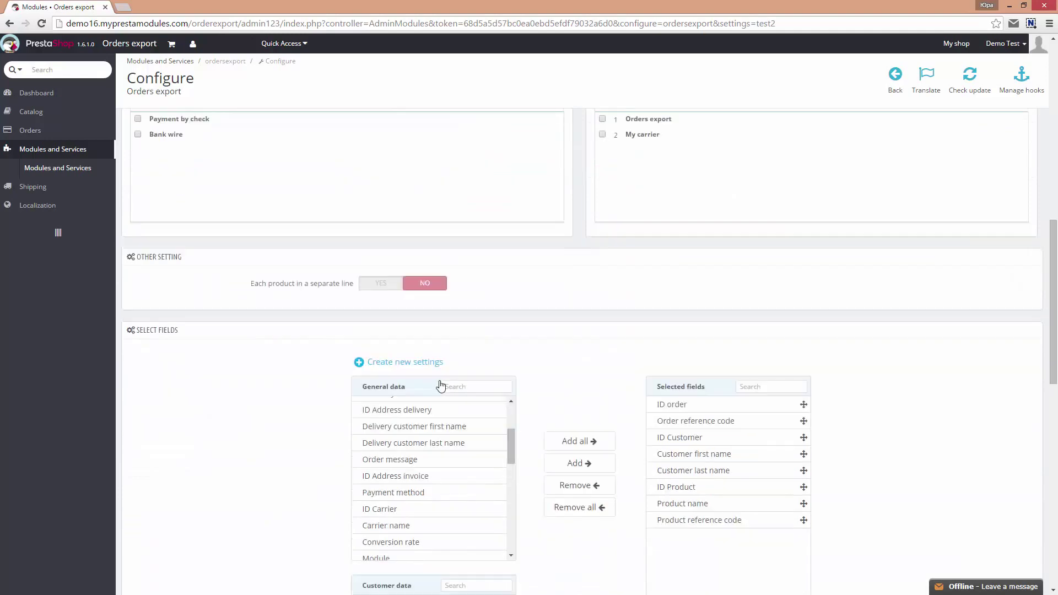
scroll(439, 316, down, 1)
scroll(616, 400, down, 2)
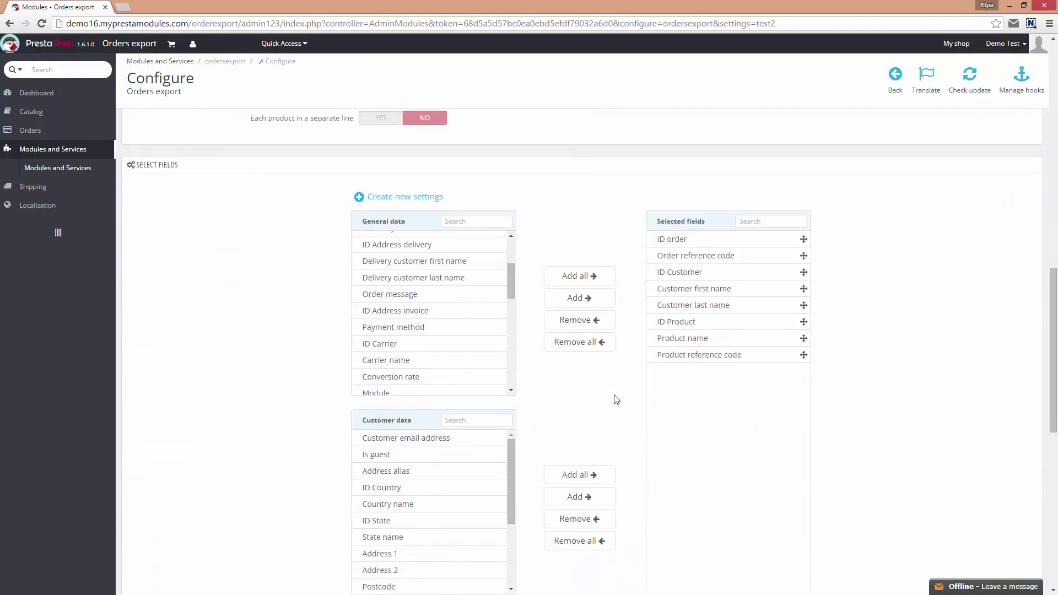
scroll(601, 401, down, 4)
scroll(584, 404, down, 5)
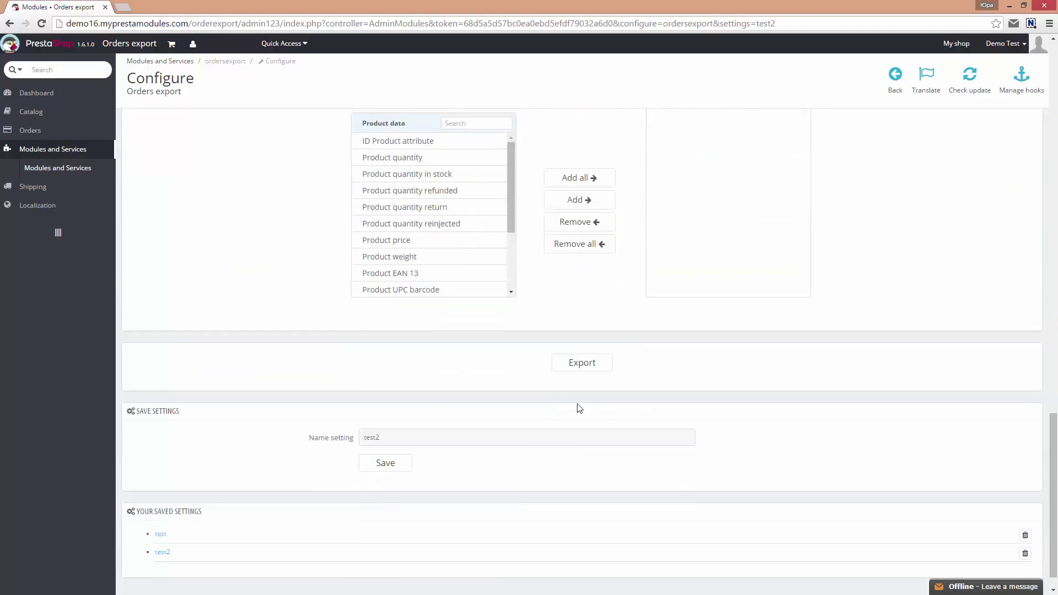
click(379, 463)
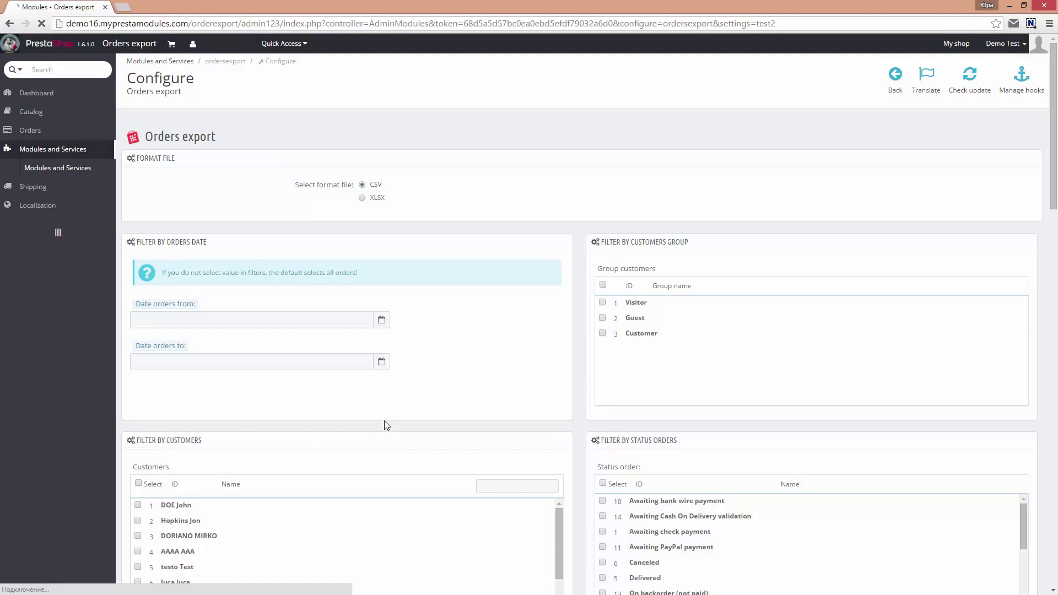
Export the orders as CSV and save export_orders_2015.12.23_9-44-28
scroll(386, 421, down, 4)
scroll(411, 416, down, 5)
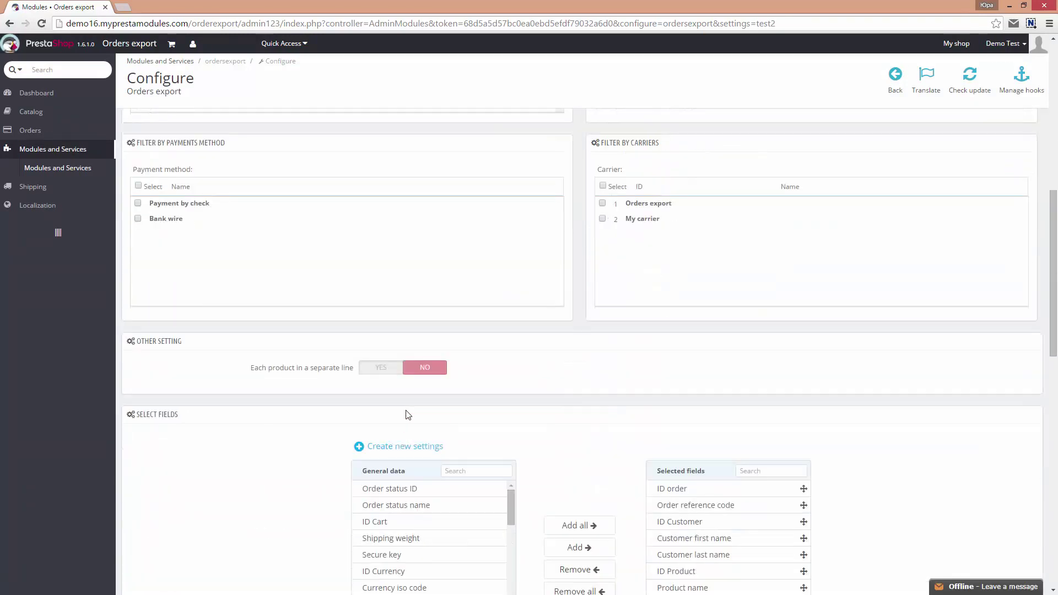
scroll(405, 413, down, 1)
scroll(446, 386, down, 1)
scroll(551, 380, down, 1)
scroll(617, 392, down, 4)
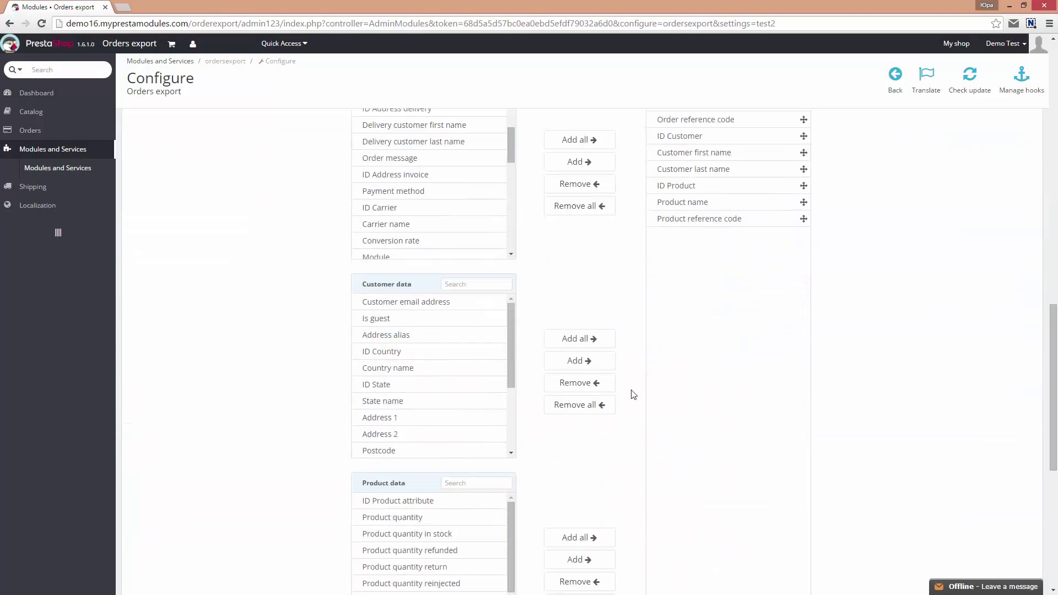
scroll(634, 395, down, 6)
click(580, 395)
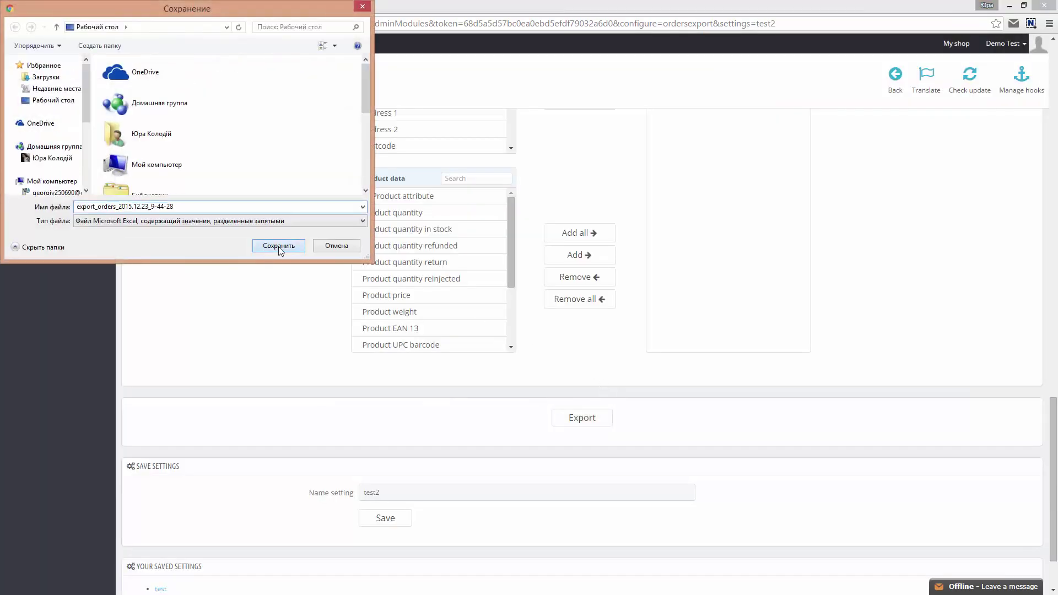
click(280, 246)
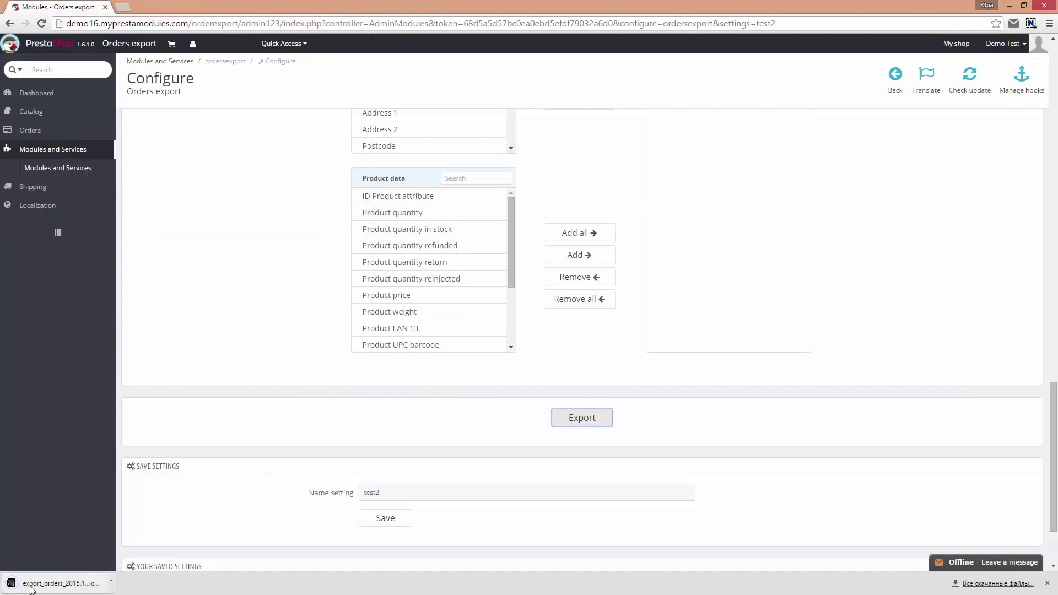
click(31, 588)
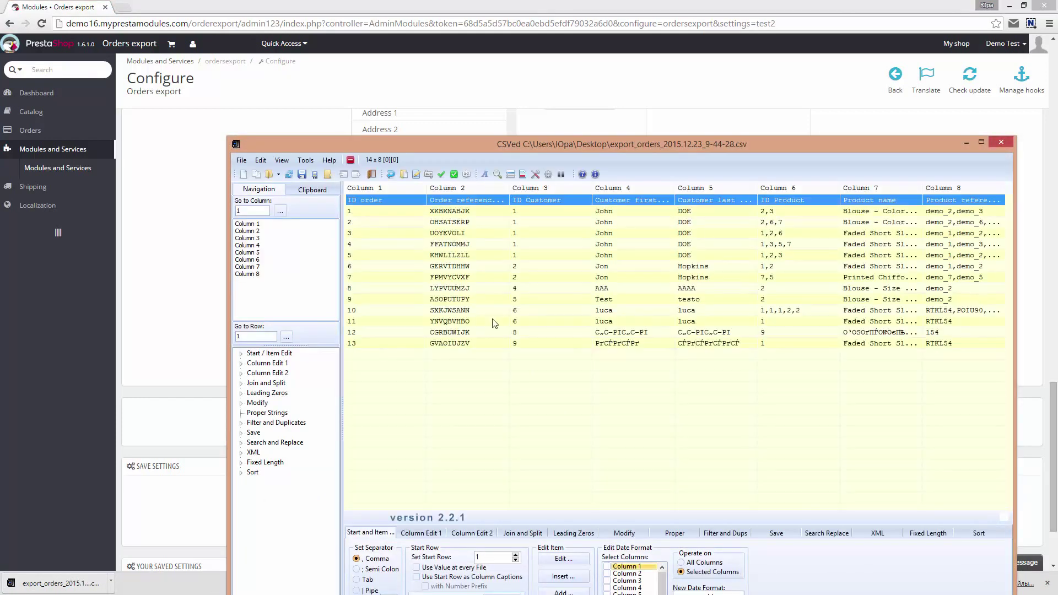
click(418, 215)
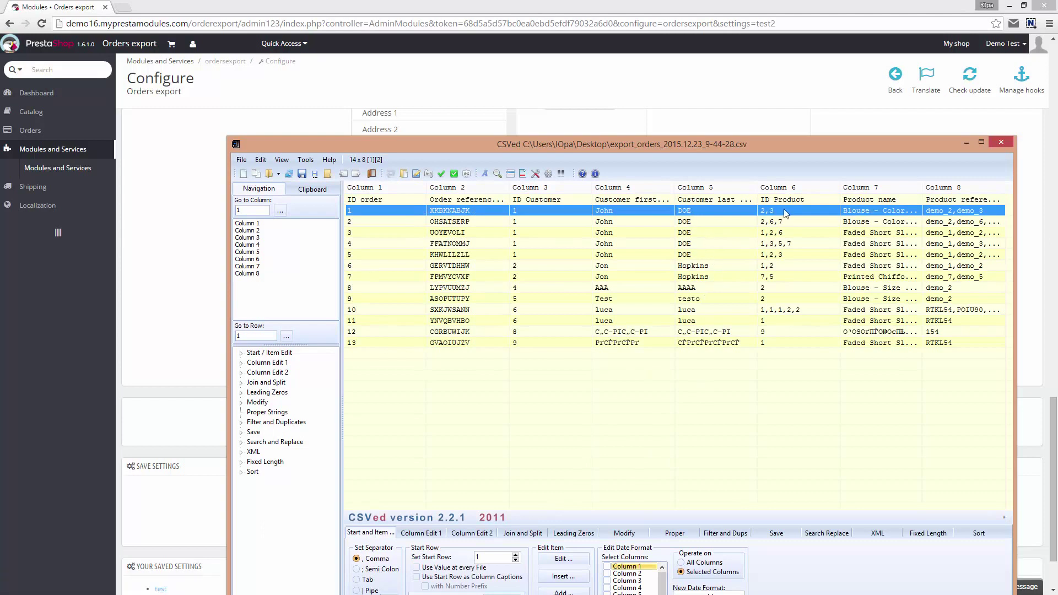
click(998, 144)
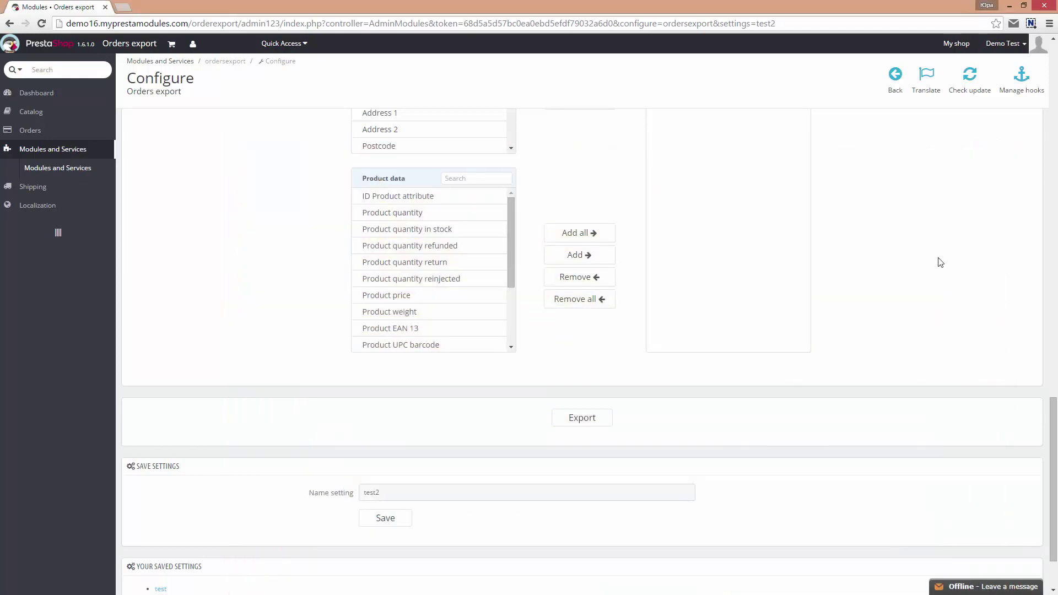
Start a new blank export setting
scroll(832, 236, up, 1)
scroll(835, 239, up, 7)
scroll(834, 239, up, 3)
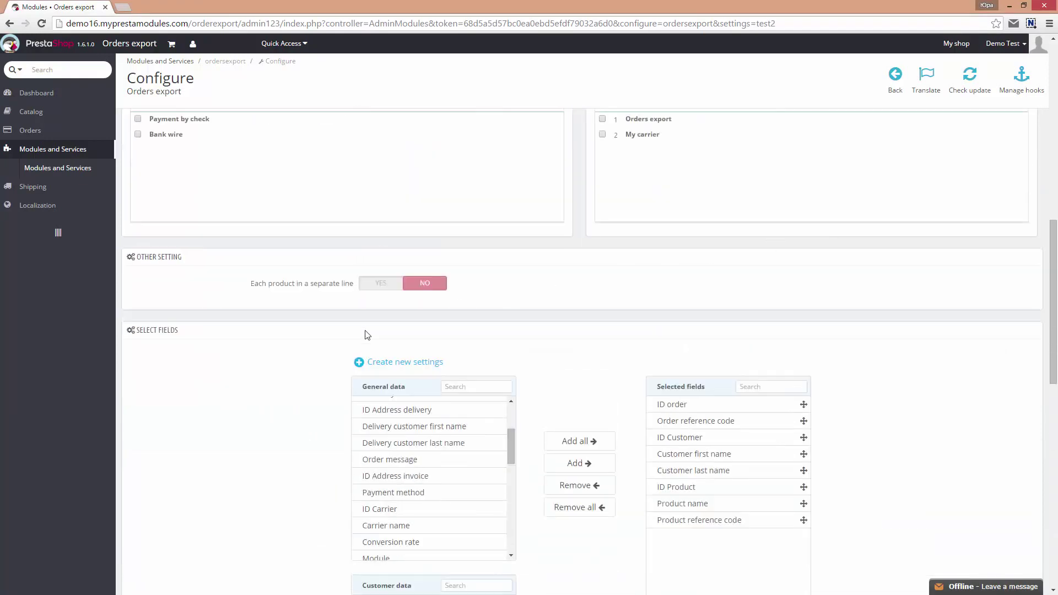
click(359, 364)
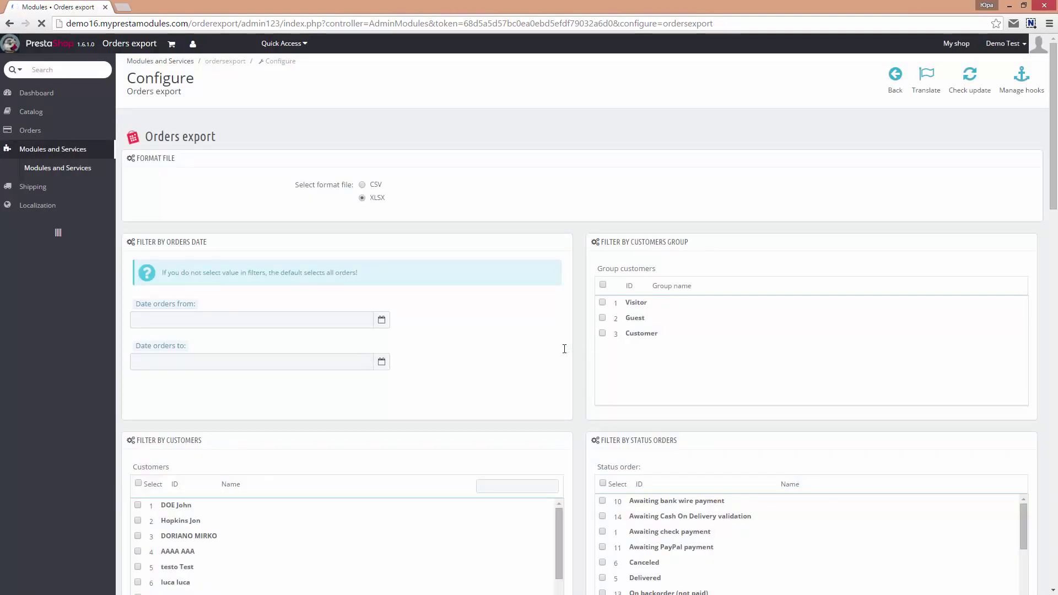
Filter the fields with 'na' and pick the Carrier name field
scroll(565, 348, down, 4)
scroll(543, 349, down, 4)
scroll(543, 350, down, 2)
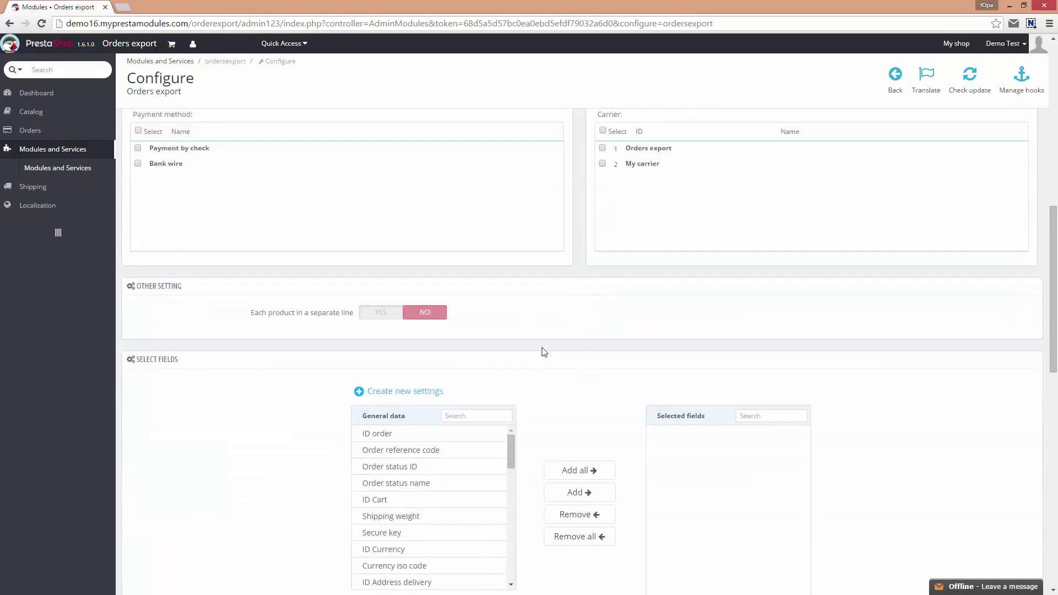
scroll(543, 349, down, 2)
click(411, 380)
scroll(488, 378, down, 3)
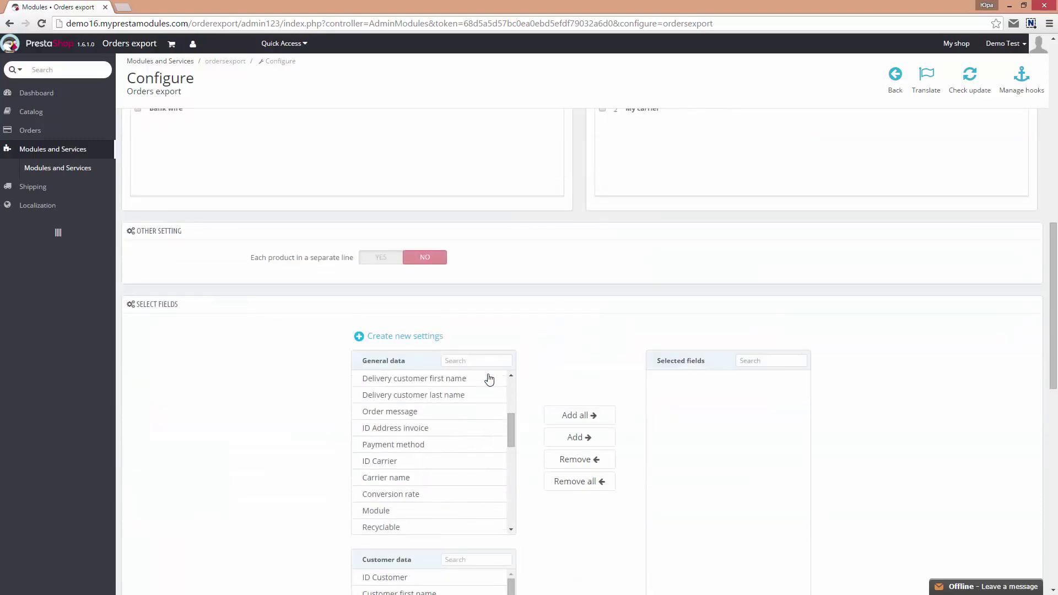
scroll(906, 350, down, 3)
scroll(906, 350, up, 1)
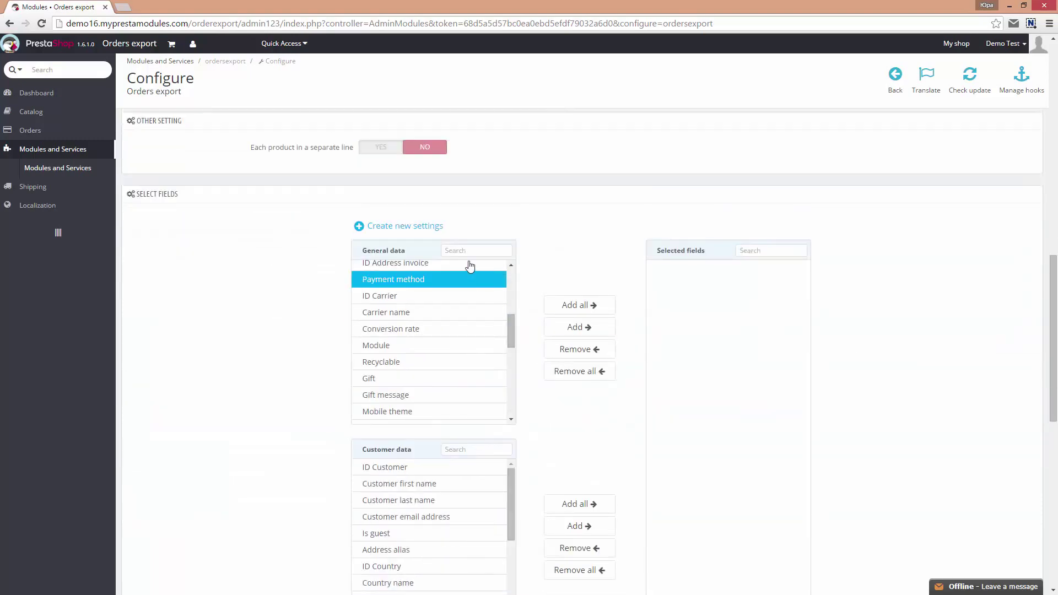
text(n)
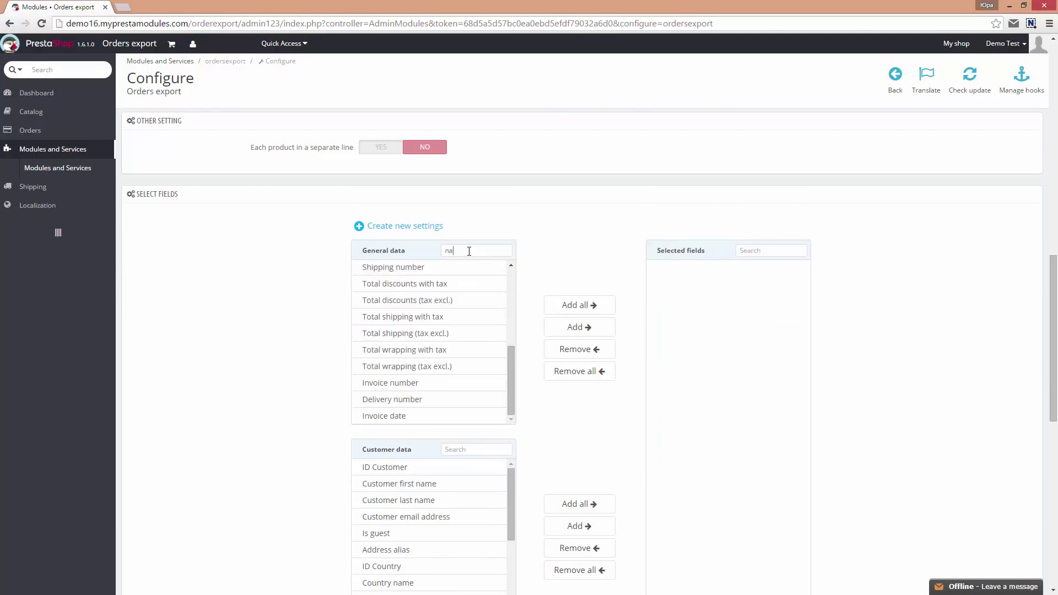
text(a)
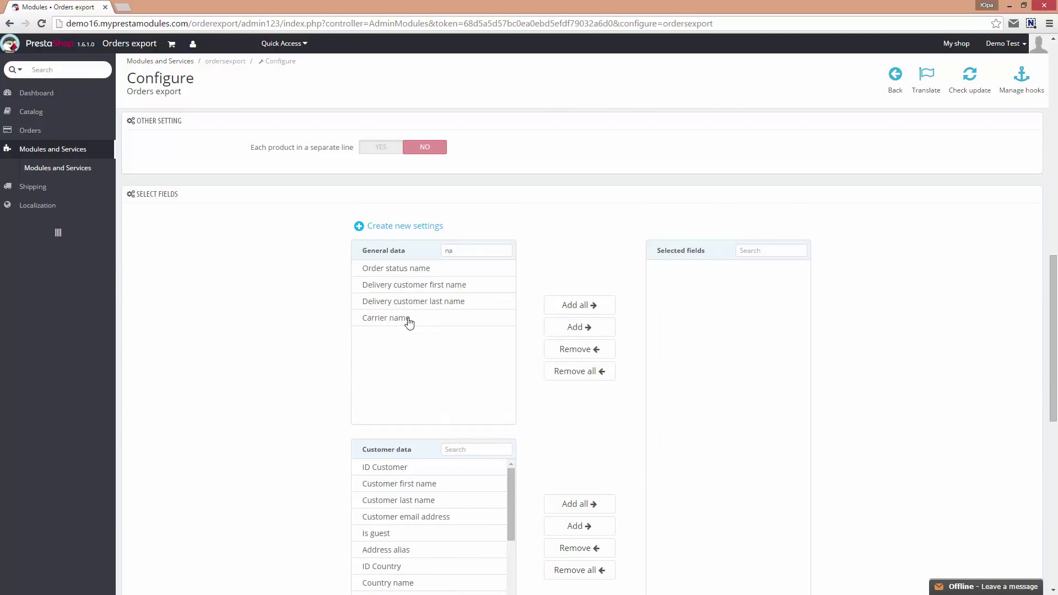
click(387, 318)
Delete the saved test2 export setting
scroll(866, 355, down, 4)
scroll(862, 353, down, 3)
scroll(860, 352, down, 3)
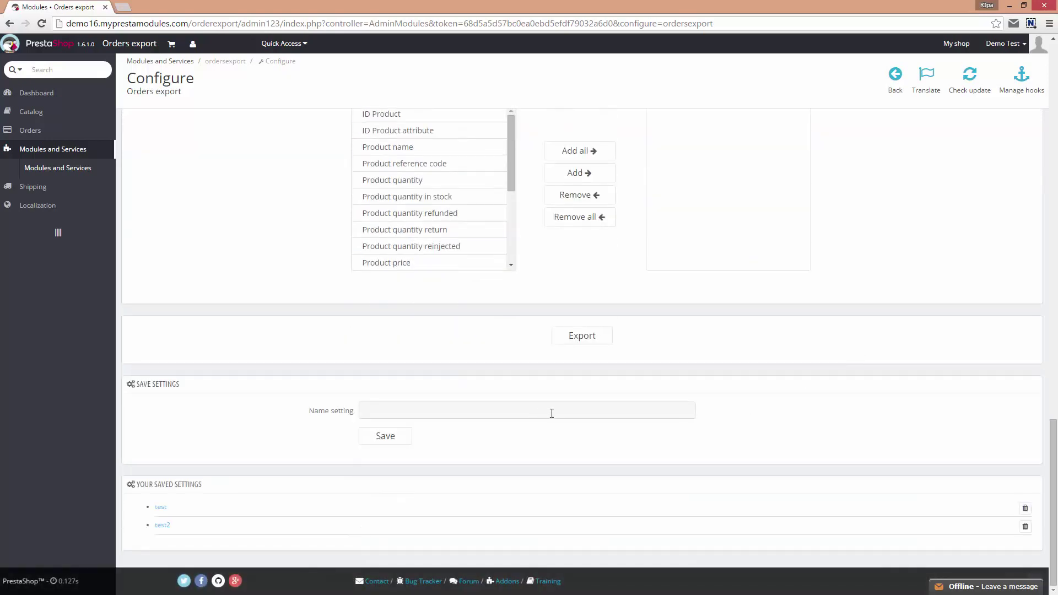
click(1024, 526)
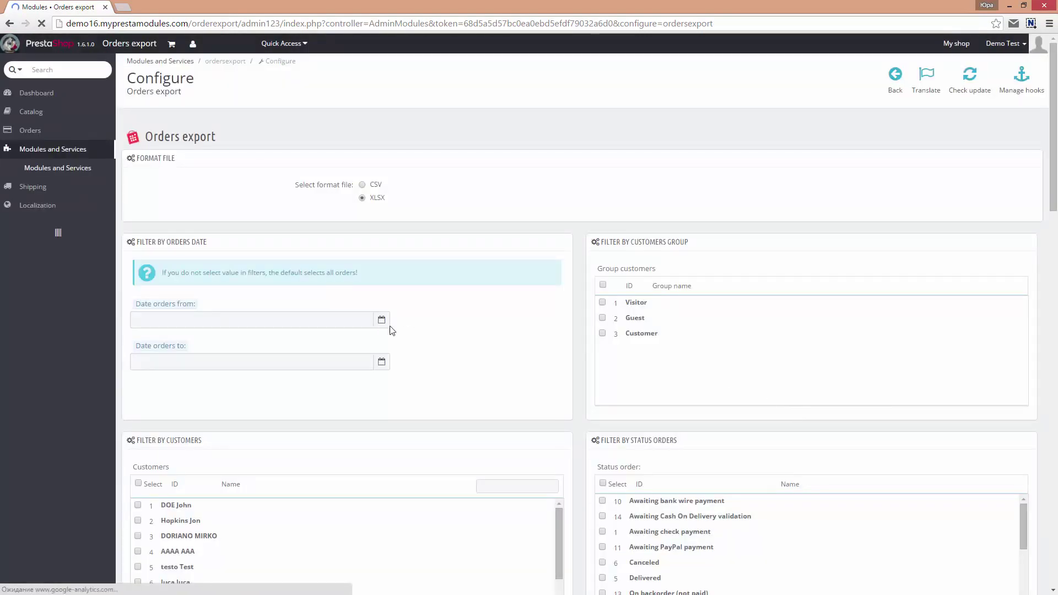
scroll(711, 265, down, 4)
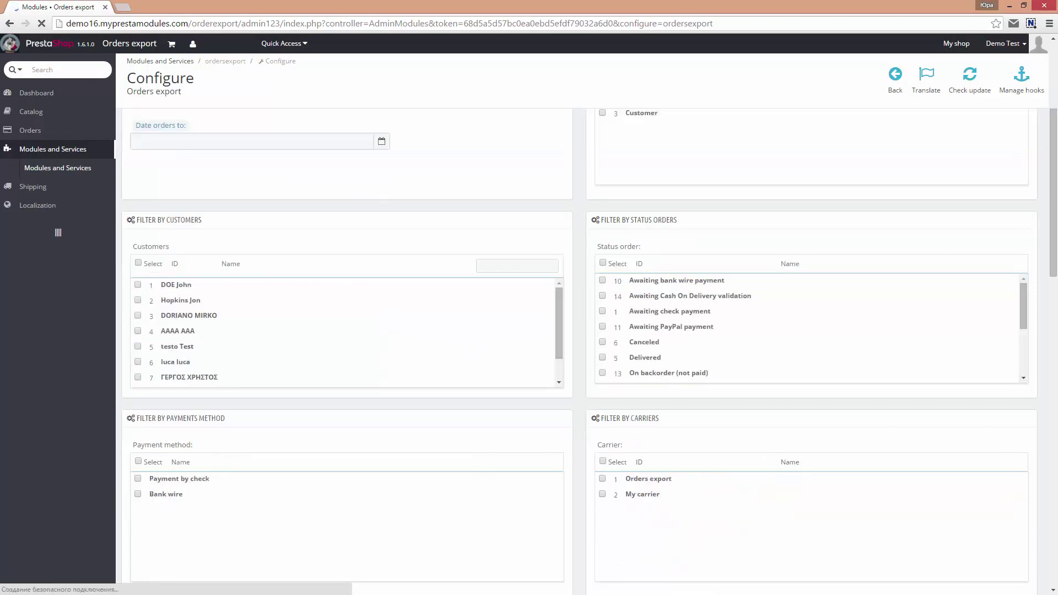
scroll(723, 233, up, 4)
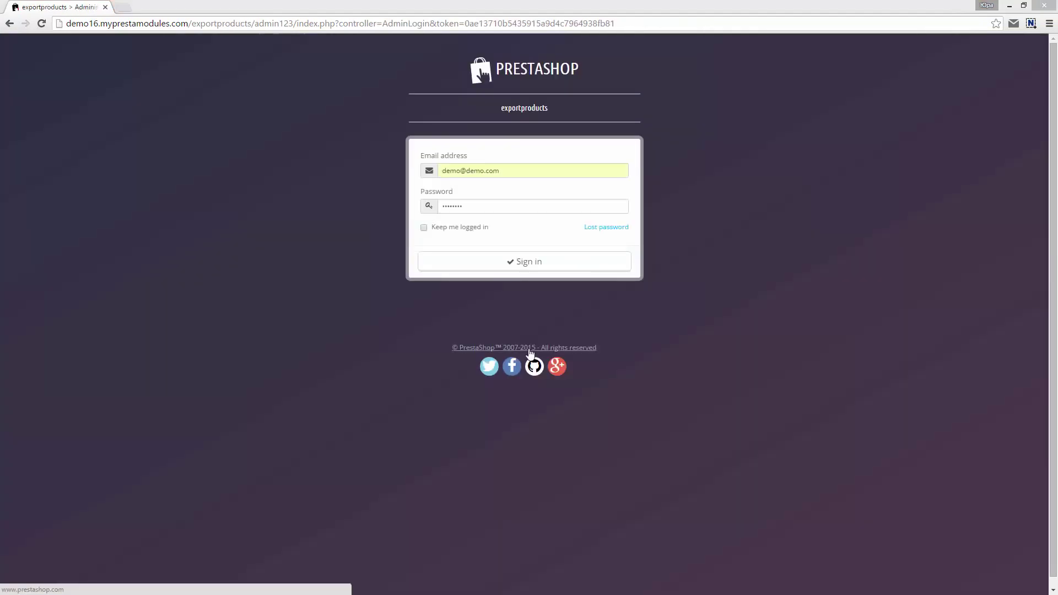
Sign in to the exportproducts back office and configure Products Catalog (CSV, Excel, Xml) Export
click(515, 262)
click(517, 263)
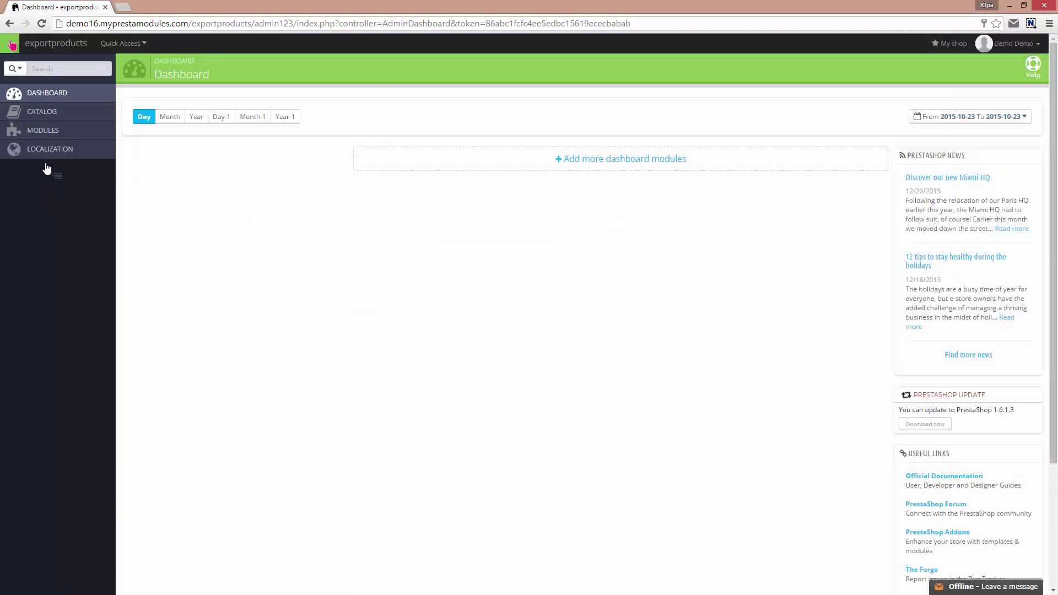
mouse_move(43, 131)
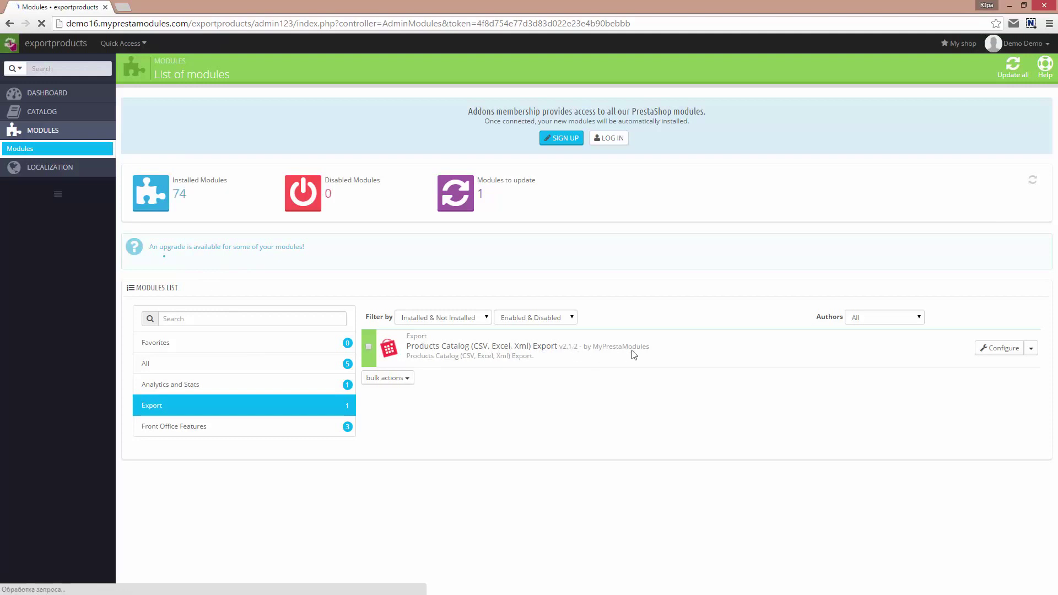
click(989, 353)
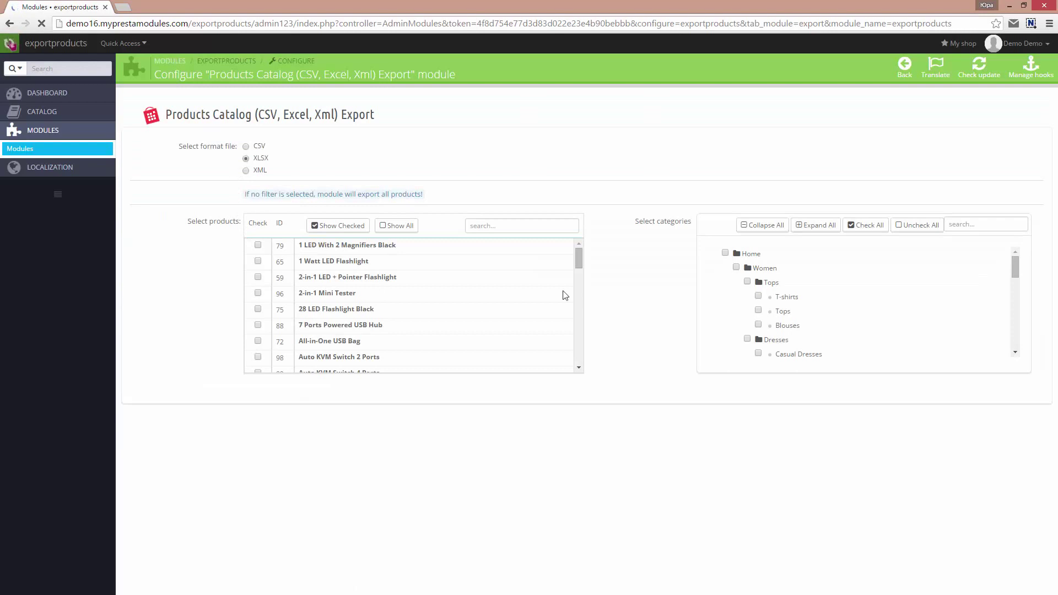
Search products for 'led' and check the two LED products, IDs 79 and 65
scroll(576, 298, down, 1)
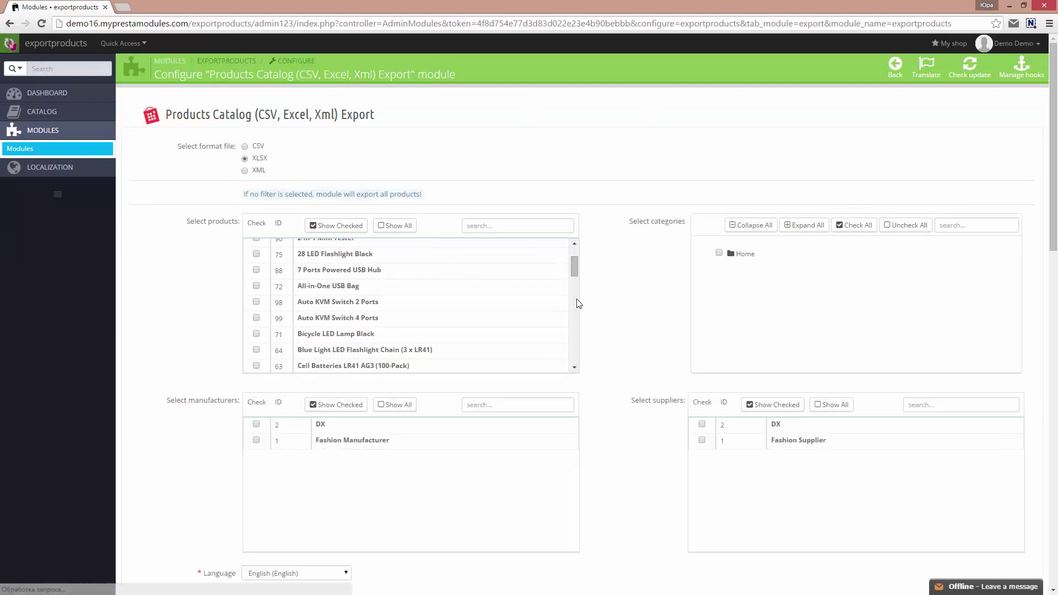
scroll(577, 299, up, 1)
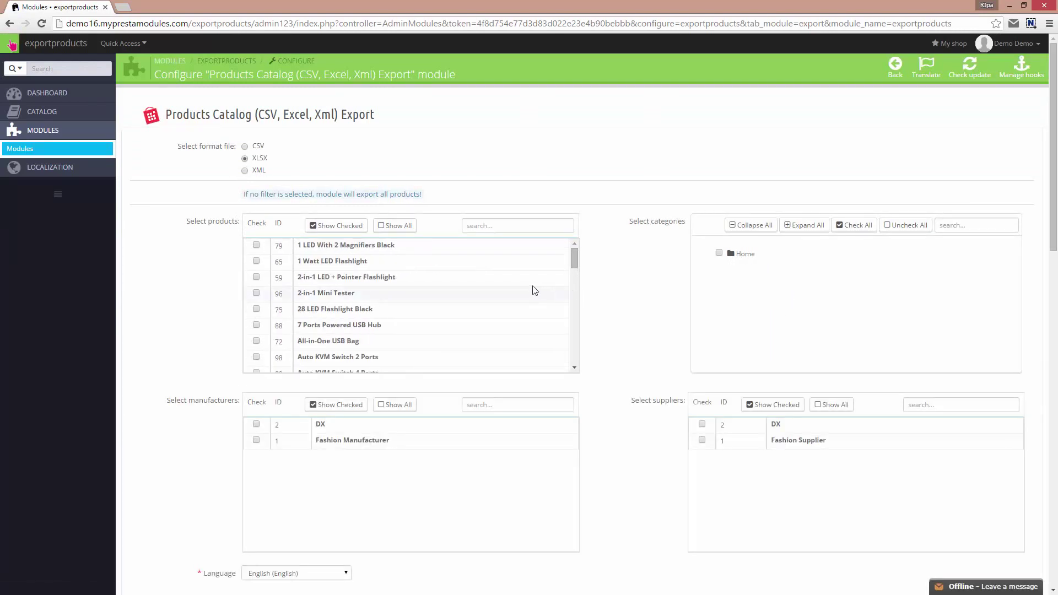
click(504, 227)
text(le)
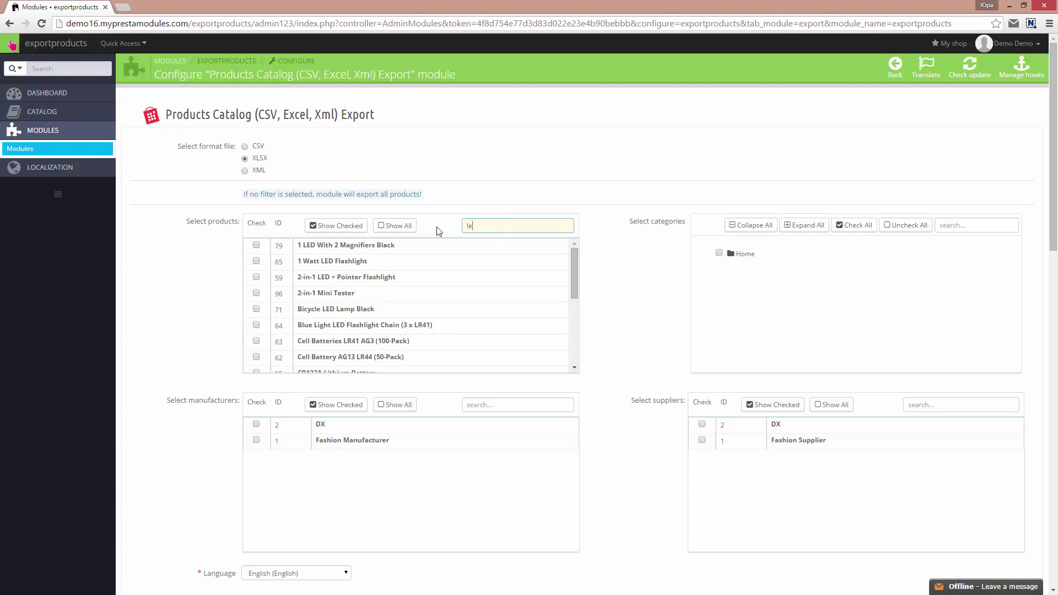
text(d)
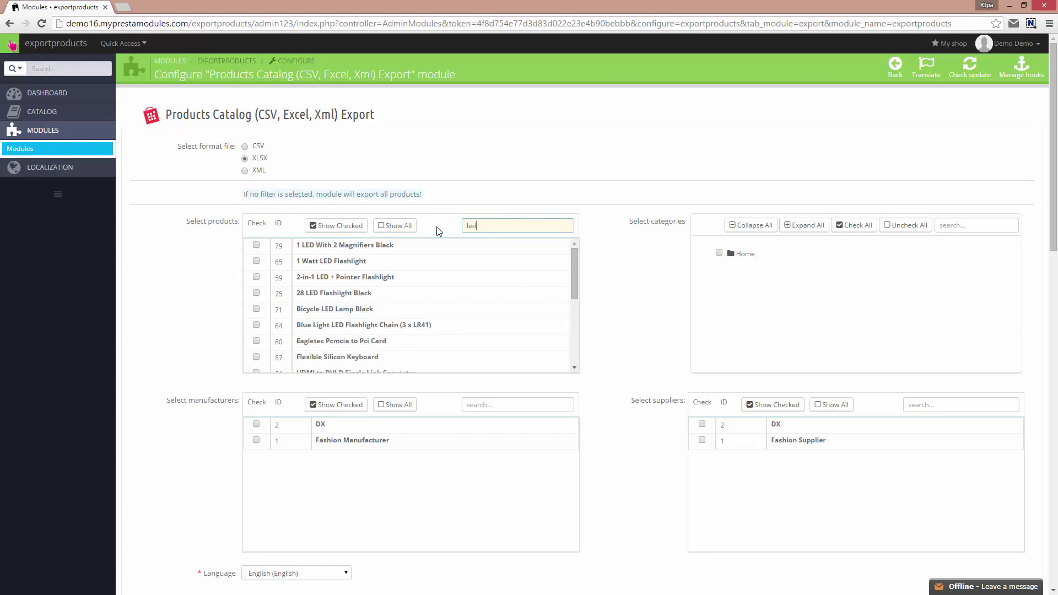
click(257, 246)
click(256, 262)
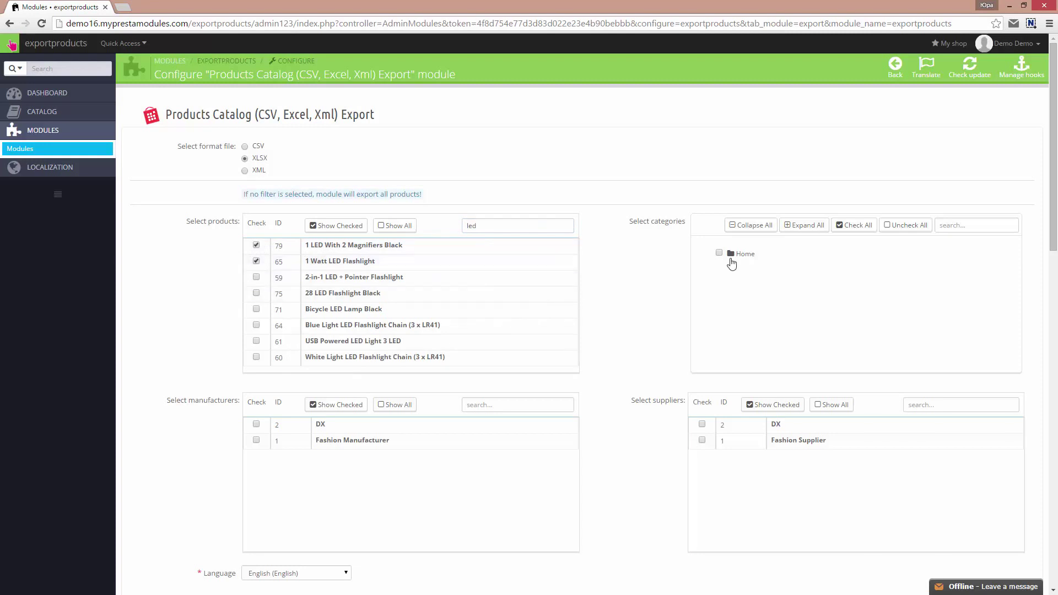
Expand Home and restrict the export to the Batteries category
click(752, 254)
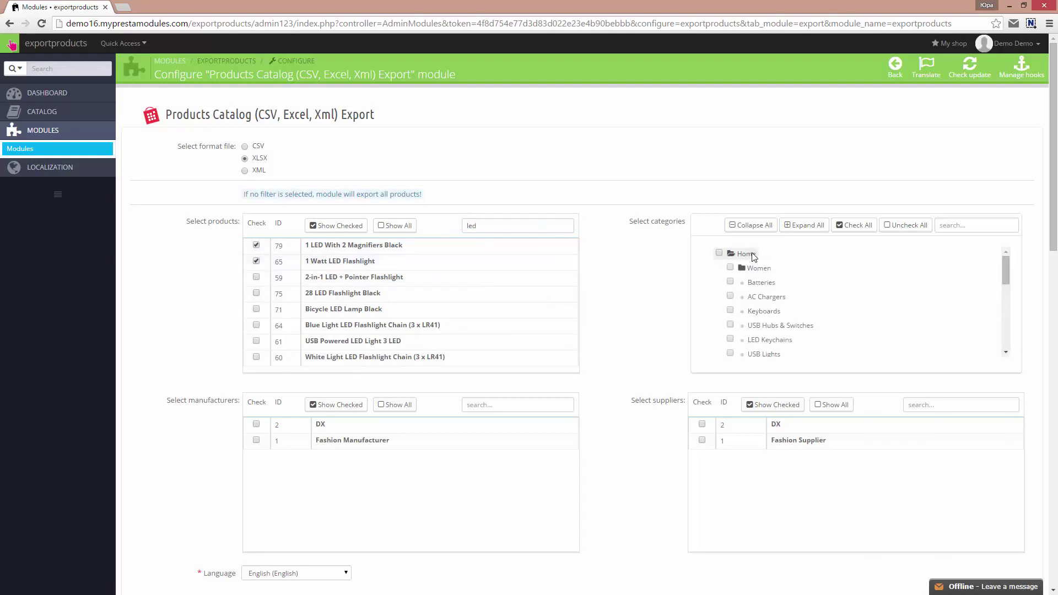
click(730, 281)
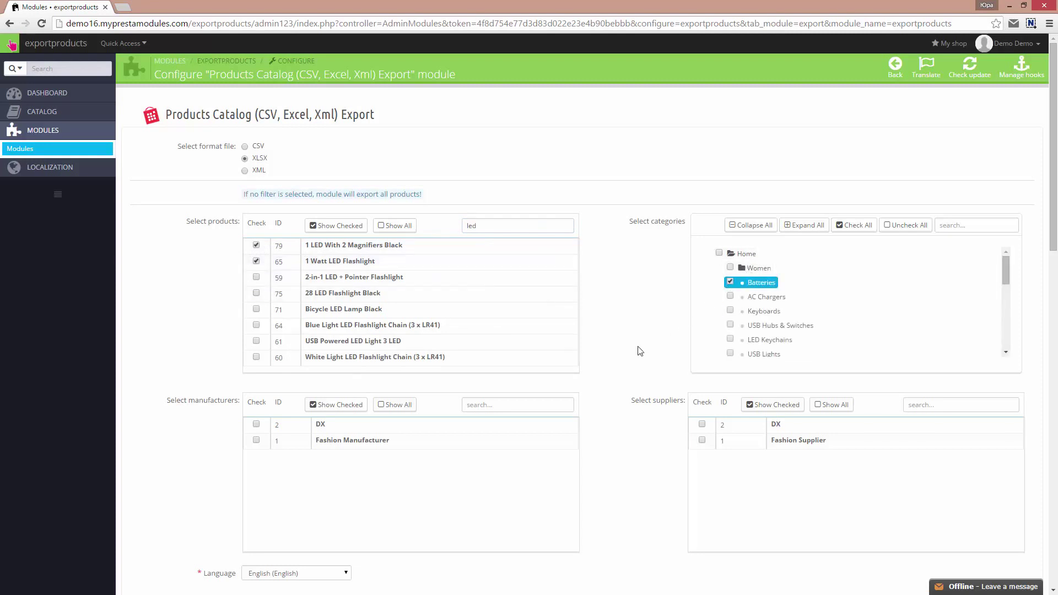
scroll(628, 355, down, 3)
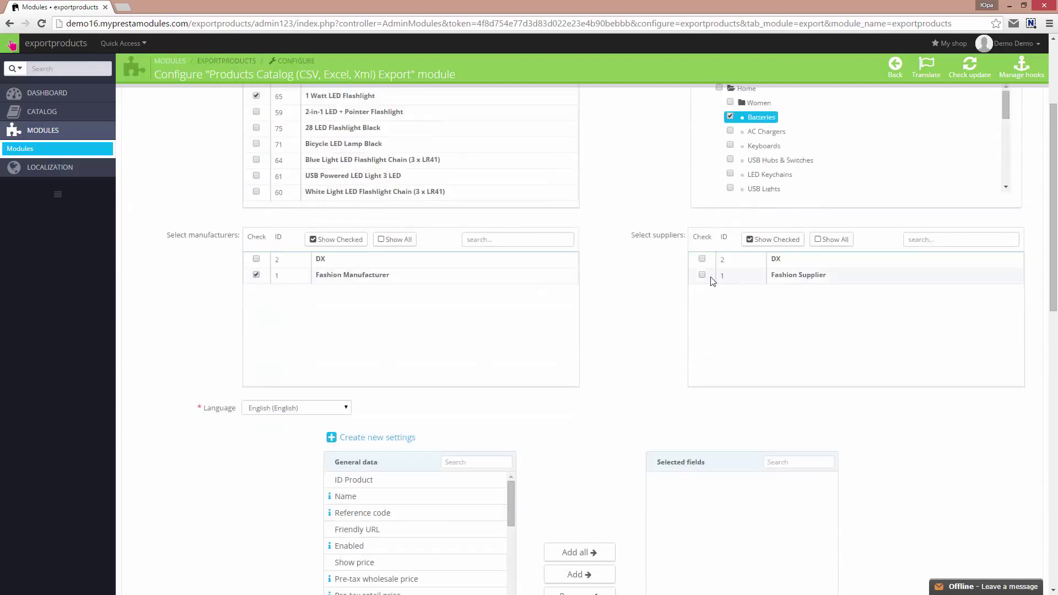
scroll(612, 304, up, 3)
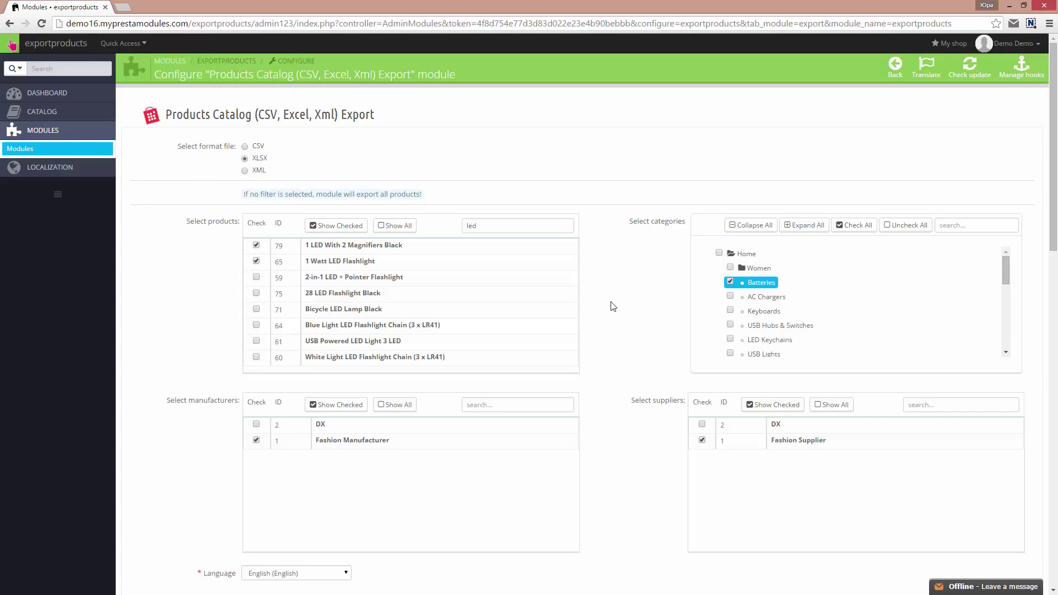
scroll(613, 306, down, 3)
scroll(605, 317, up, 3)
scroll(606, 314, down, 4)
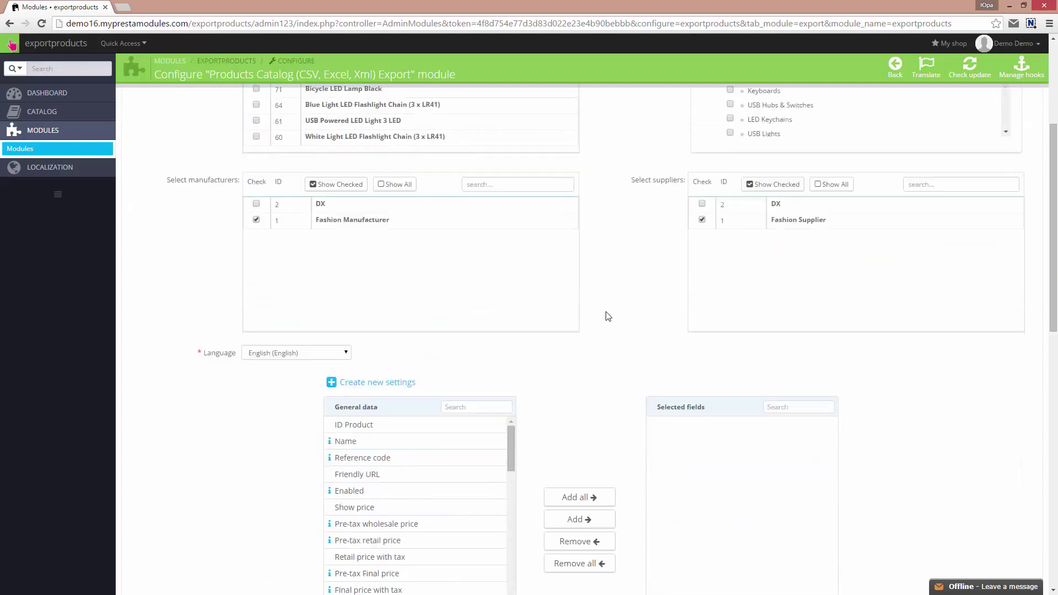
scroll(607, 314, down, 1)
Add ID Product and Name to the exported fields
scroll(606, 314, down, 2)
click(379, 260)
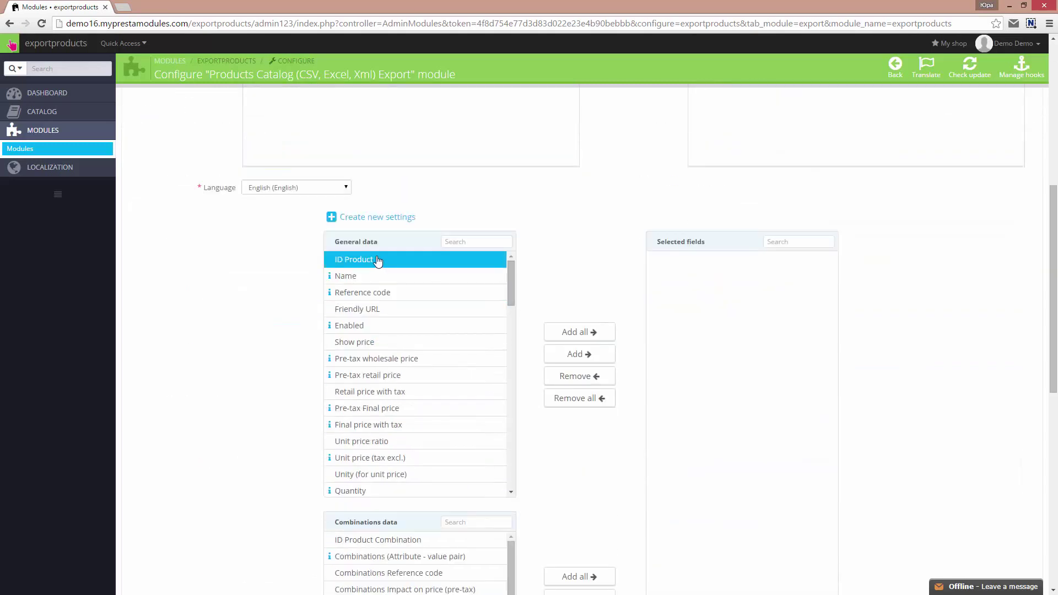
click(578, 353)
click(397, 259)
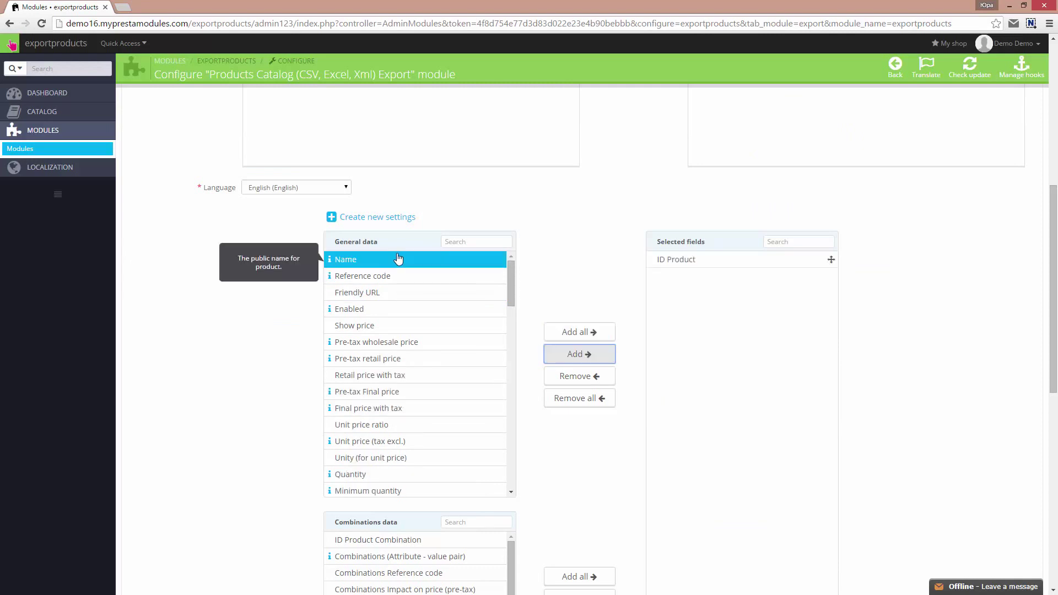
click(577, 355)
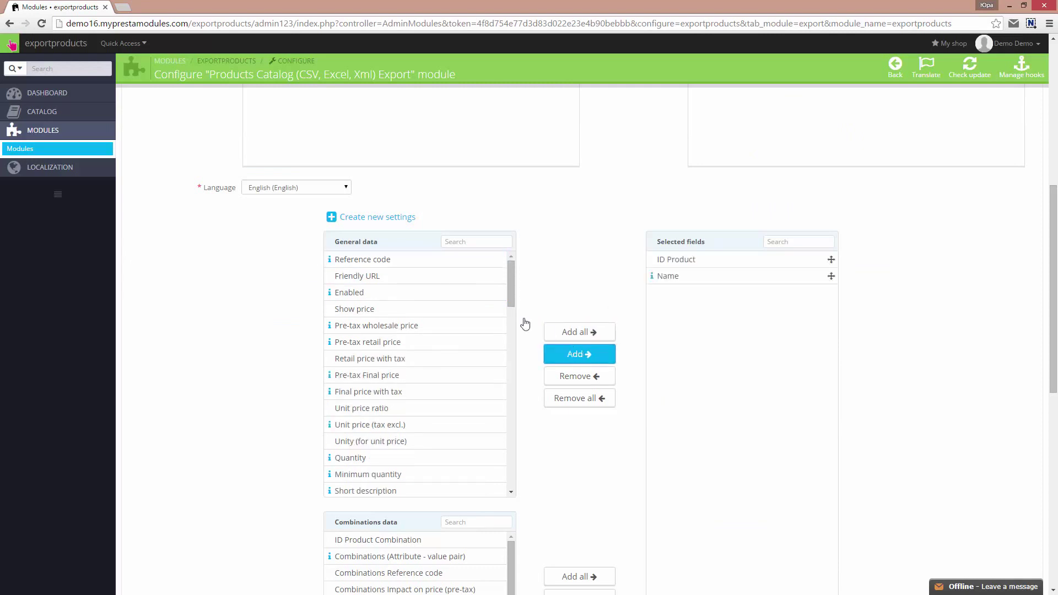
Add Manufacturer name, Suppliers name and Supplier name default to the exported fields
click(464, 241)
text(ca)
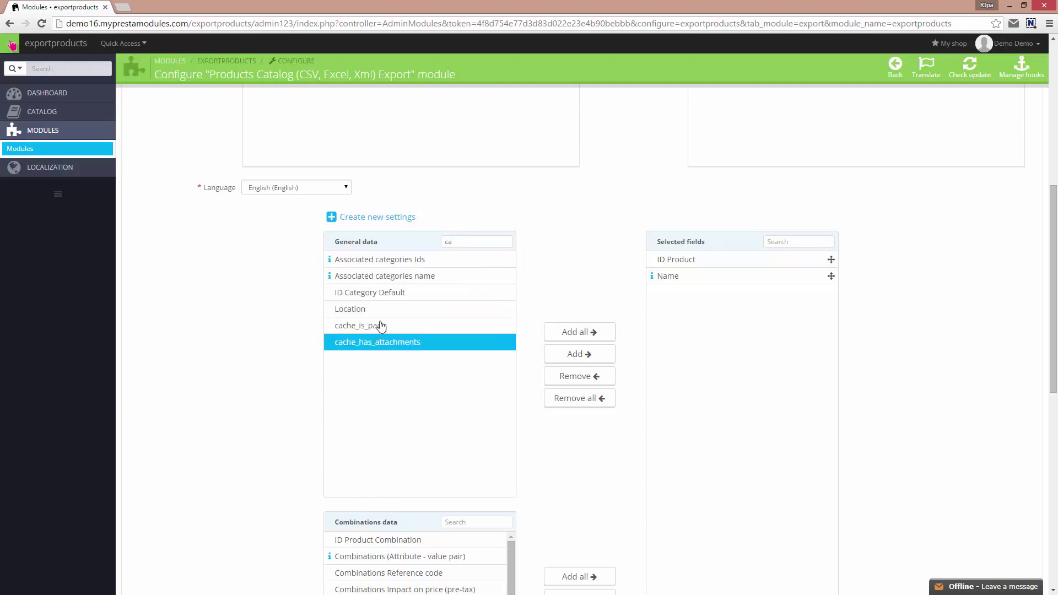
key(BackSpace)
key(BackSpace)
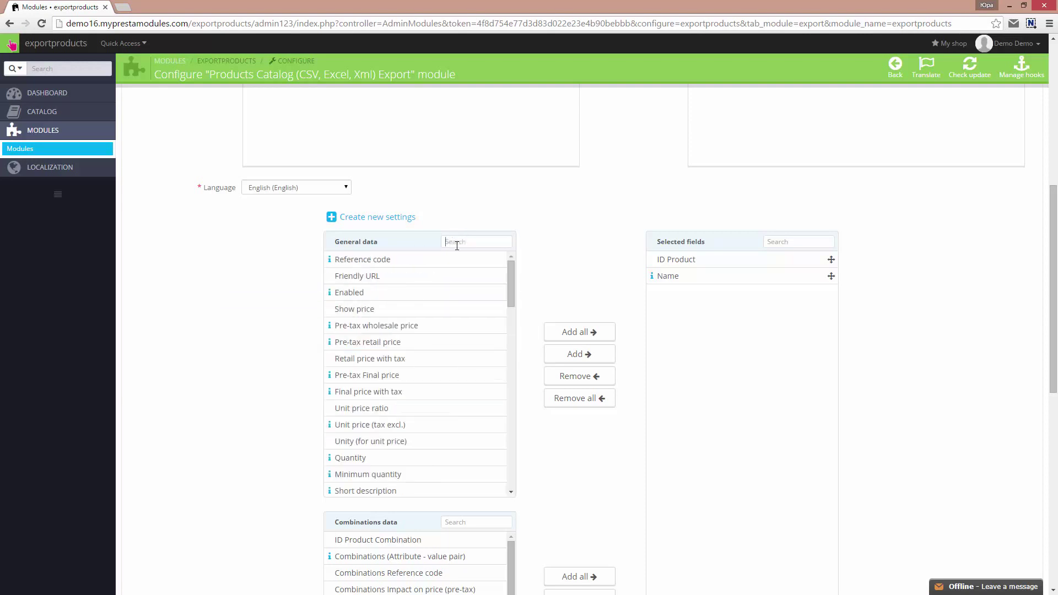
scroll(446, 281, up, 1)
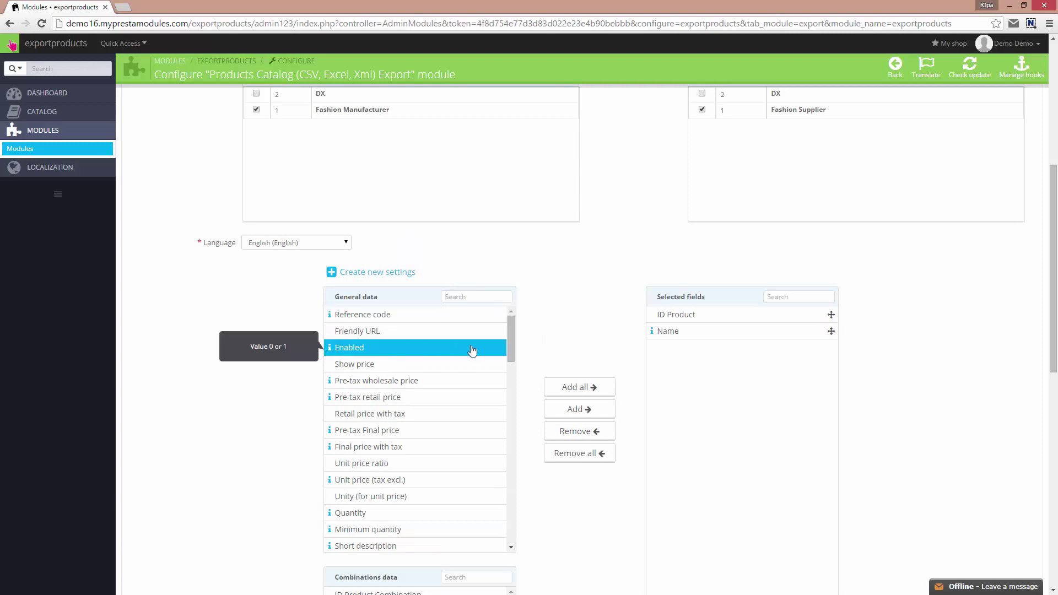
drag(511, 338, 508, 372)
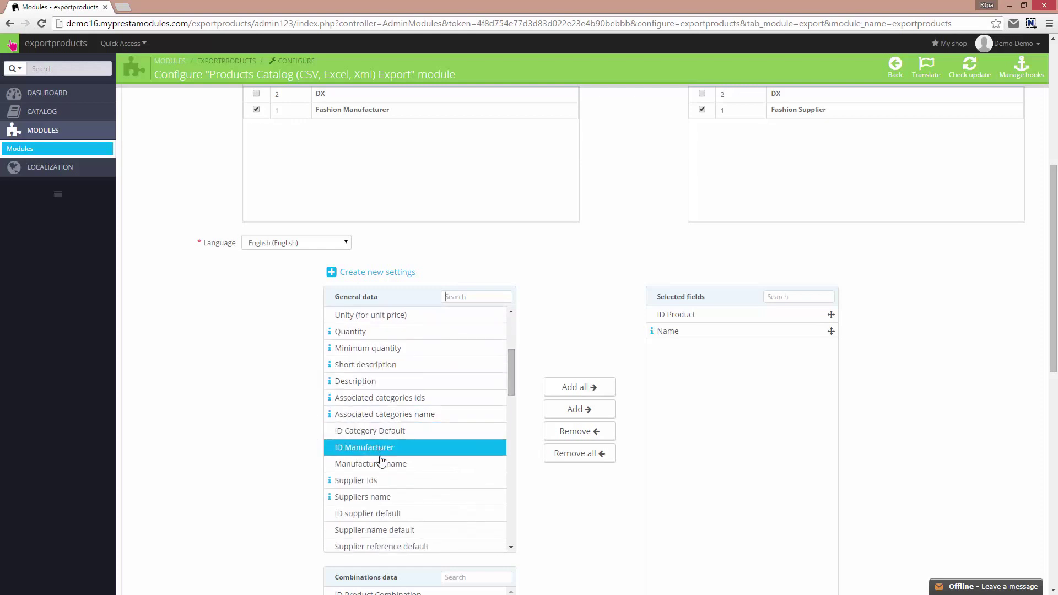
click(587, 410)
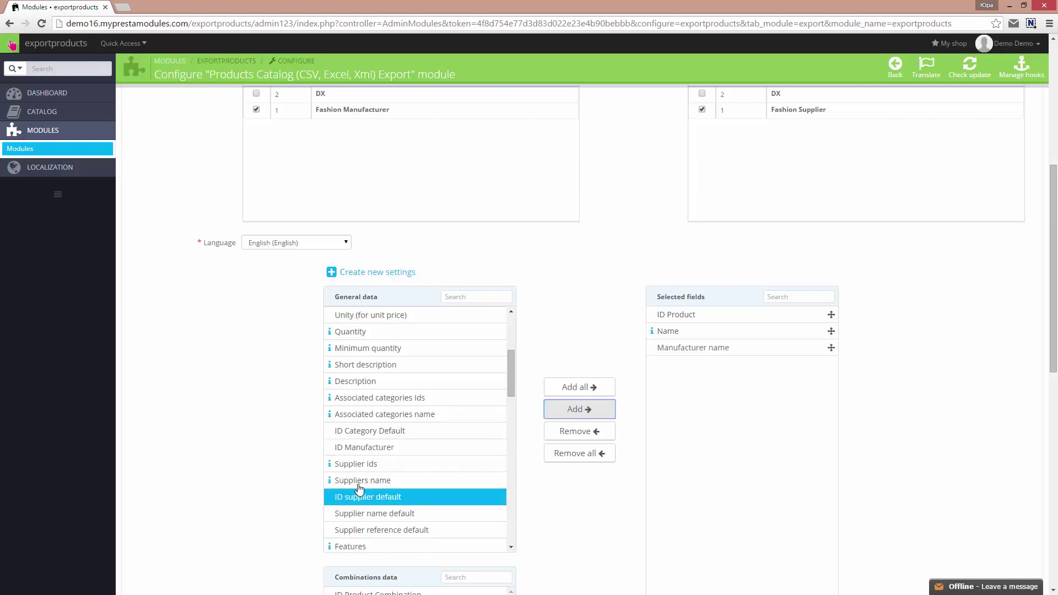
click(578, 422)
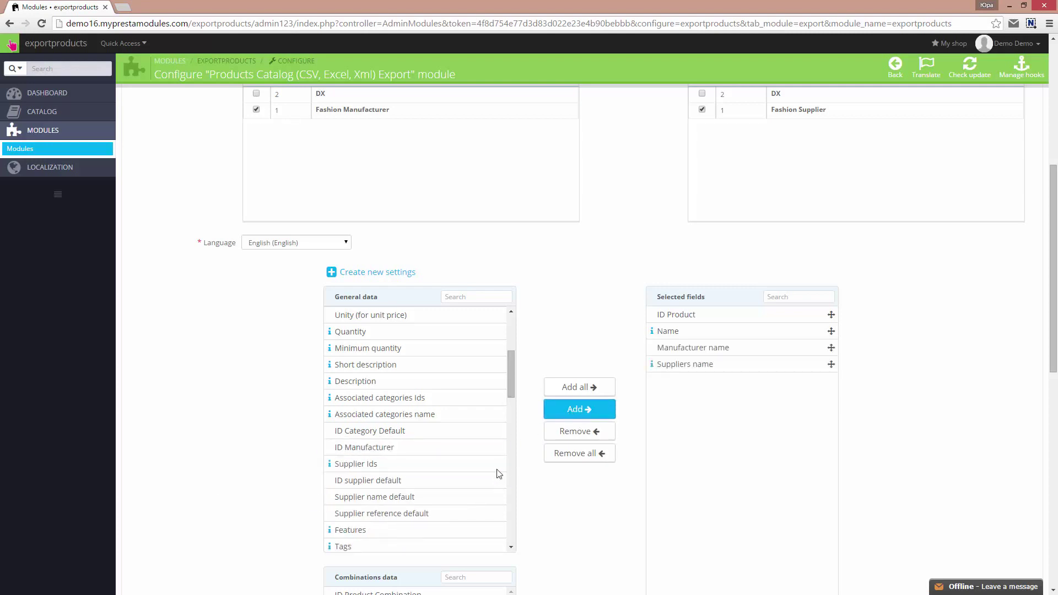
click(383, 499)
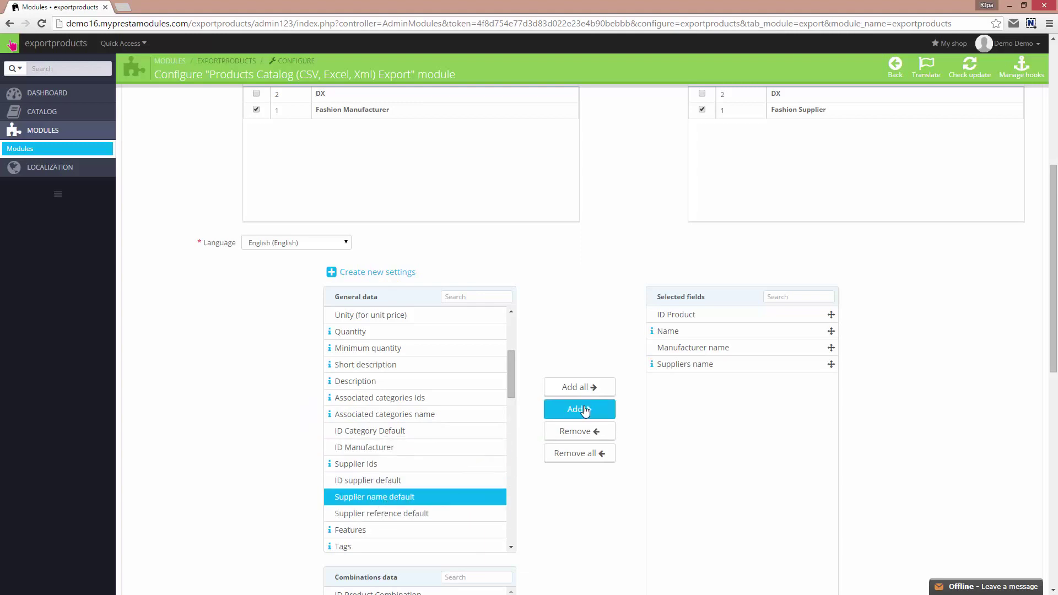
click(579, 409)
click(499, 483)
Add ID Product Combination, ID Specific Price and Specific price reduction to the export fields
scroll(512, 481, down, 1)
scroll(523, 479, down, 2)
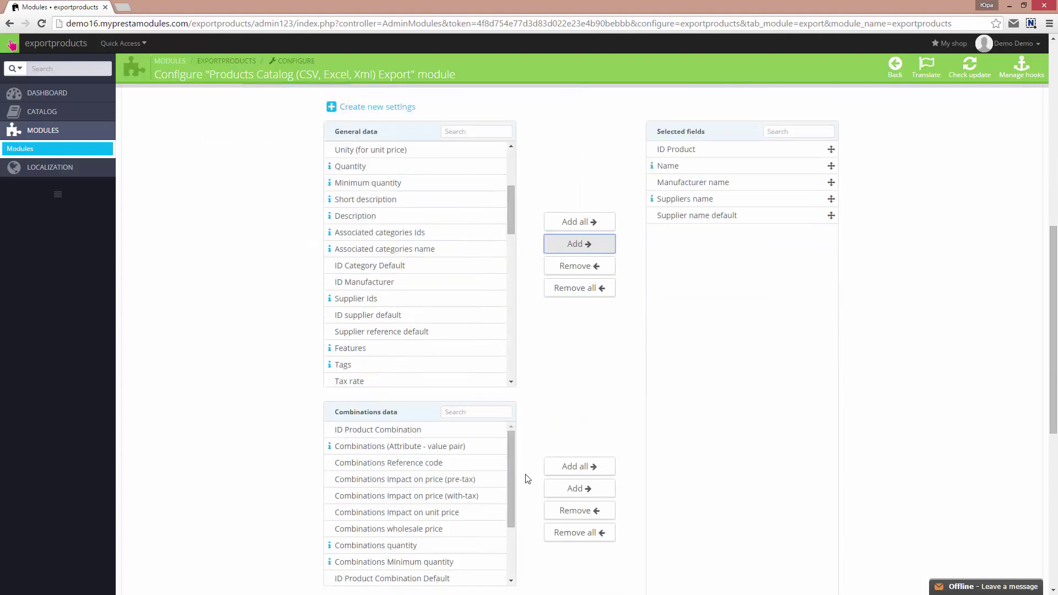
scroll(527, 478, down, 2)
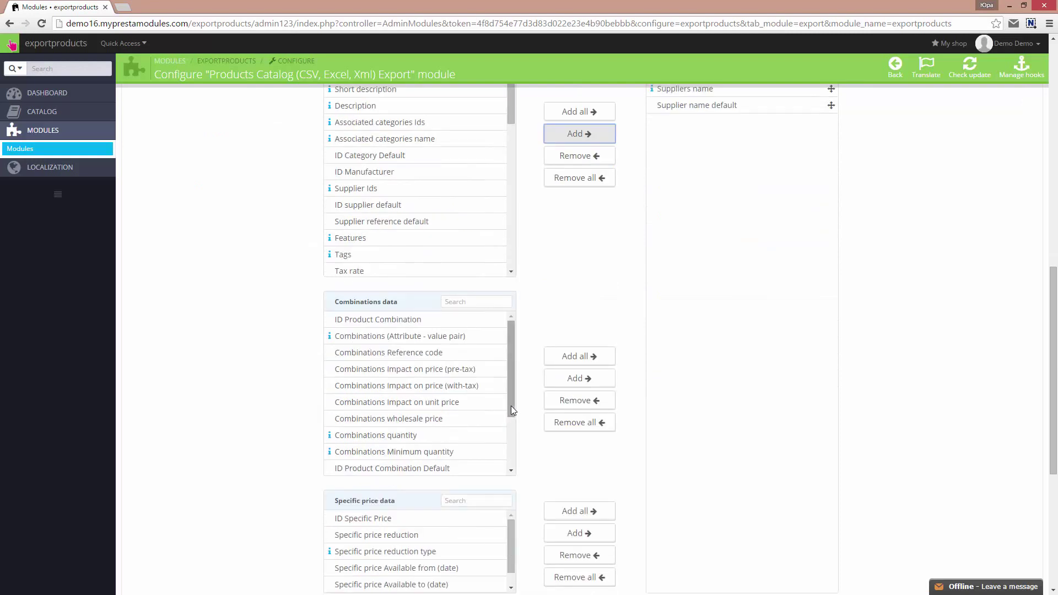
scroll(511, 405, down, 3)
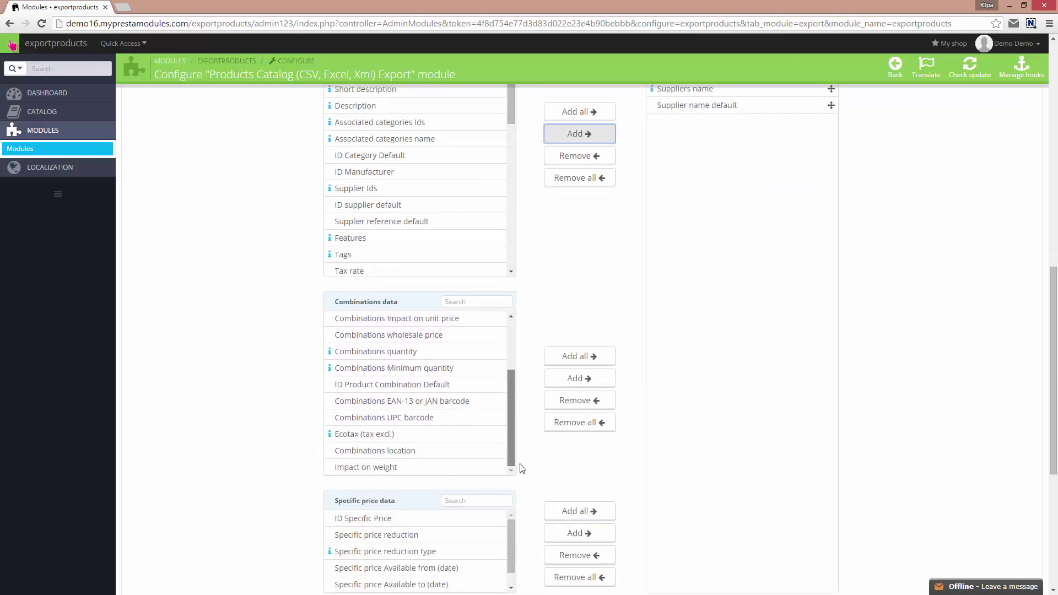
scroll(527, 449, up, 3)
click(403, 323)
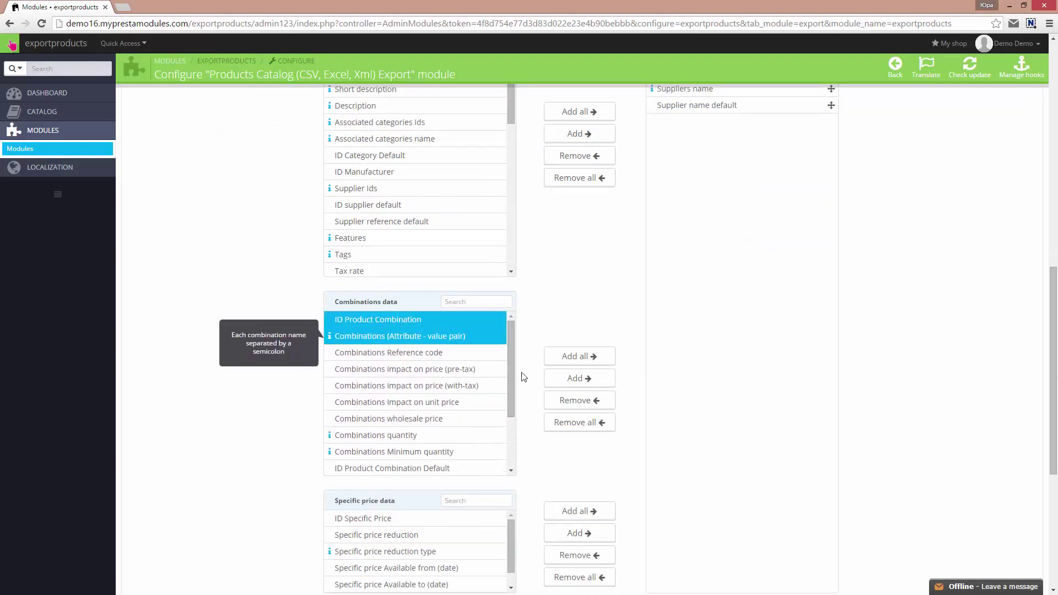
click(579, 378)
scroll(527, 479, down, 1)
scroll(528, 479, down, 1)
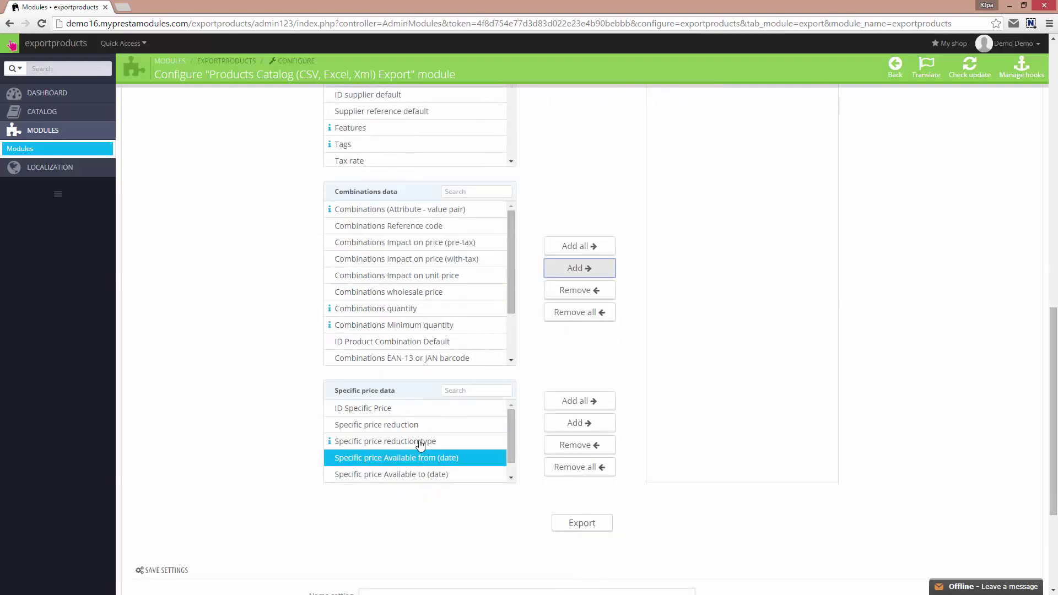
click(410, 409)
click(554, 422)
click(408, 409)
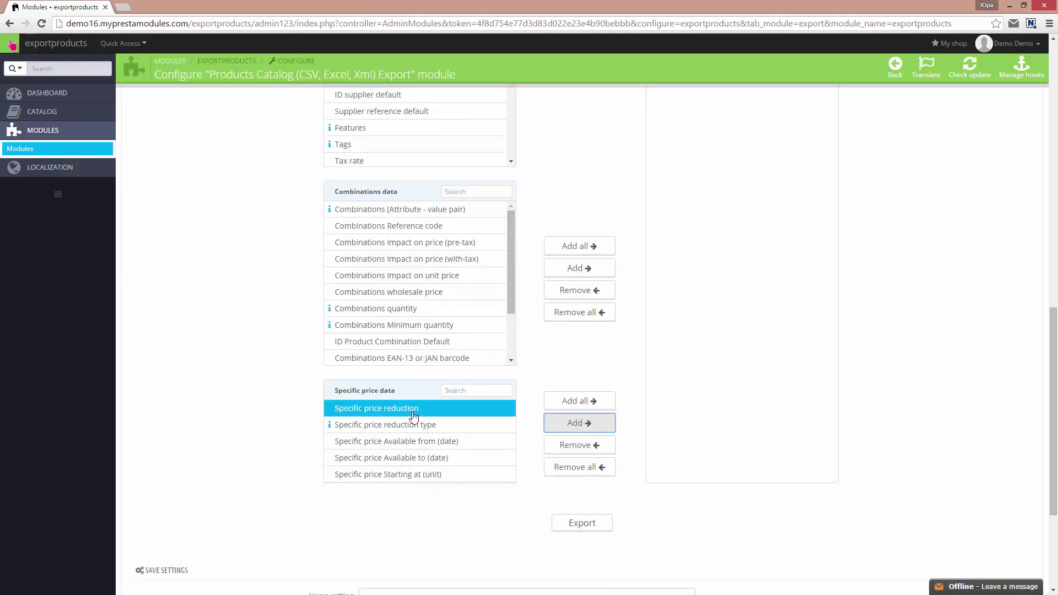
click(571, 423)
Move ID Product, ID Product Combination and ID Specific Price to the bottom of Selected fields
scroll(693, 370, up, 3)
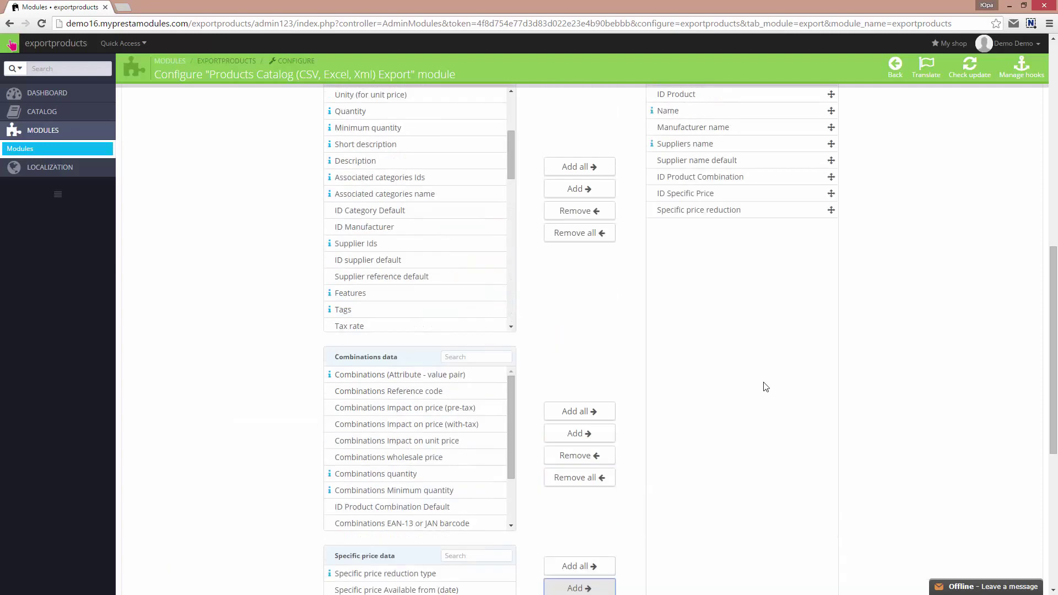
scroll(699, 380, up, 2)
drag(673, 207, 694, 325)
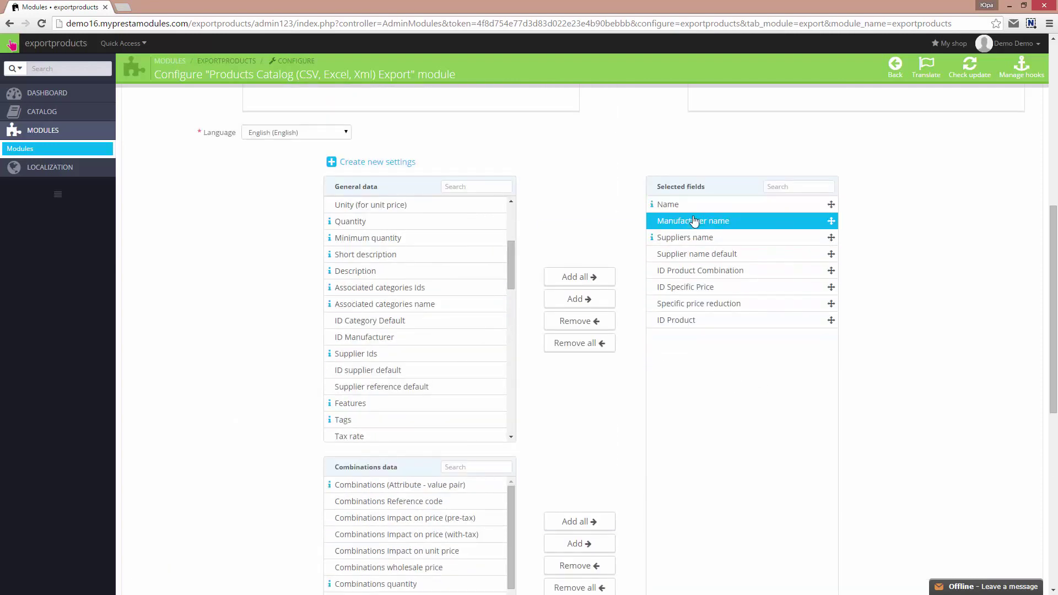
drag(682, 282, 692, 323)
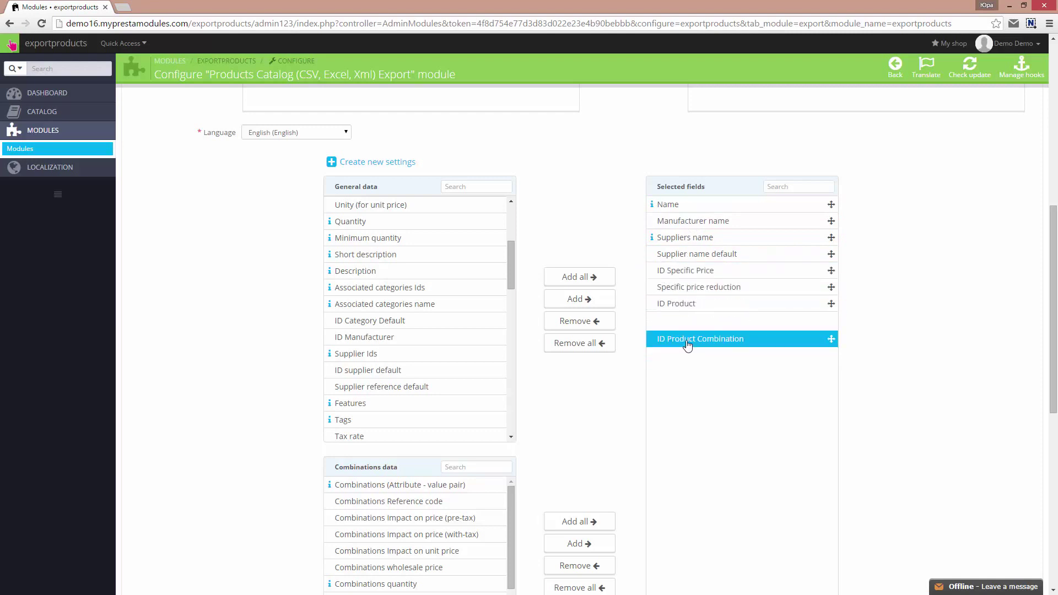
drag(683, 278, 677, 329)
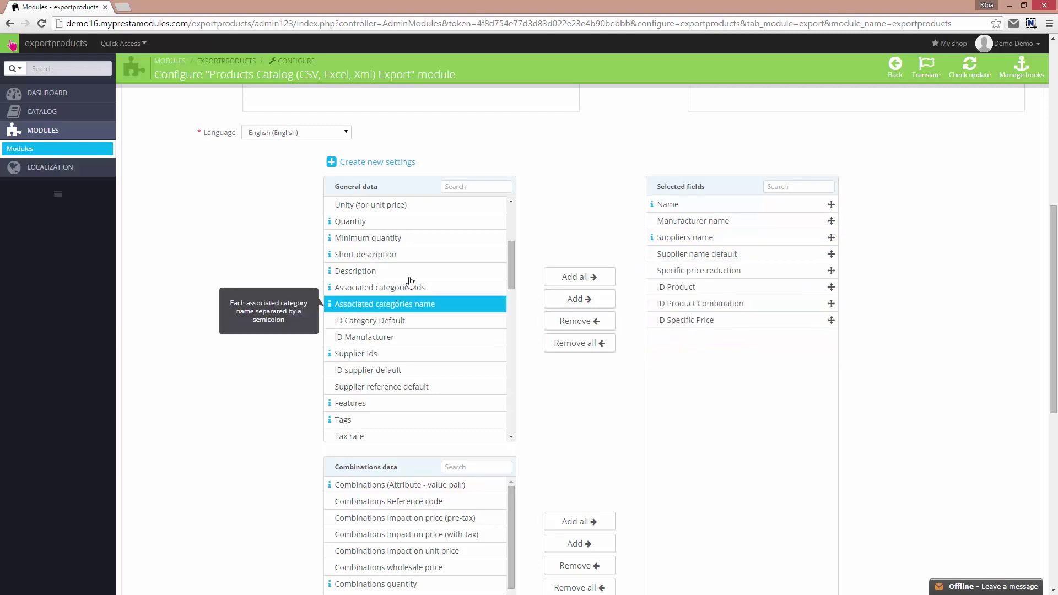
drag(511, 269, 517, 219)
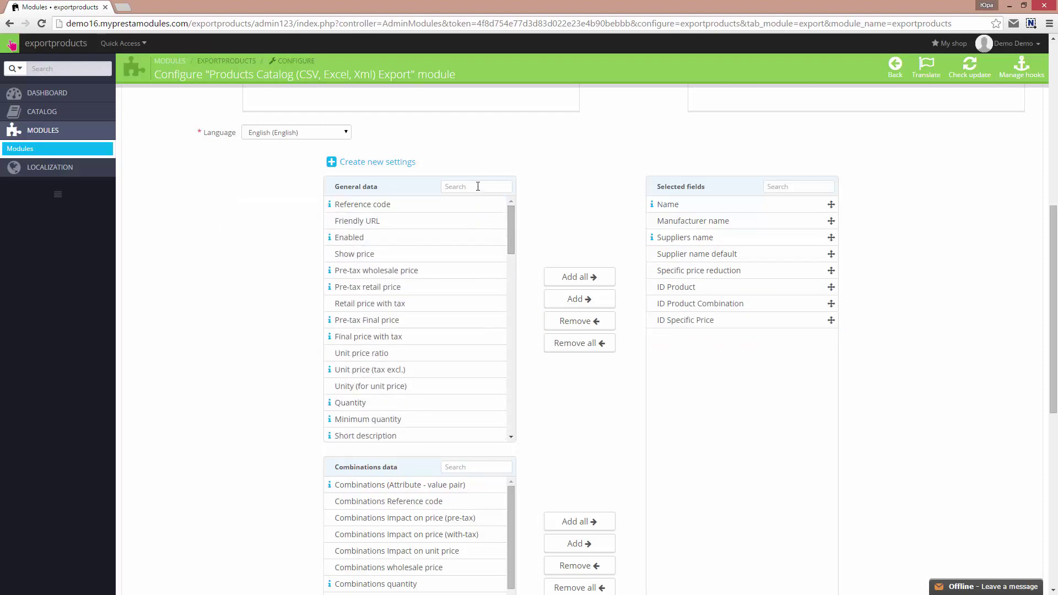
drag(513, 233, 517, 250)
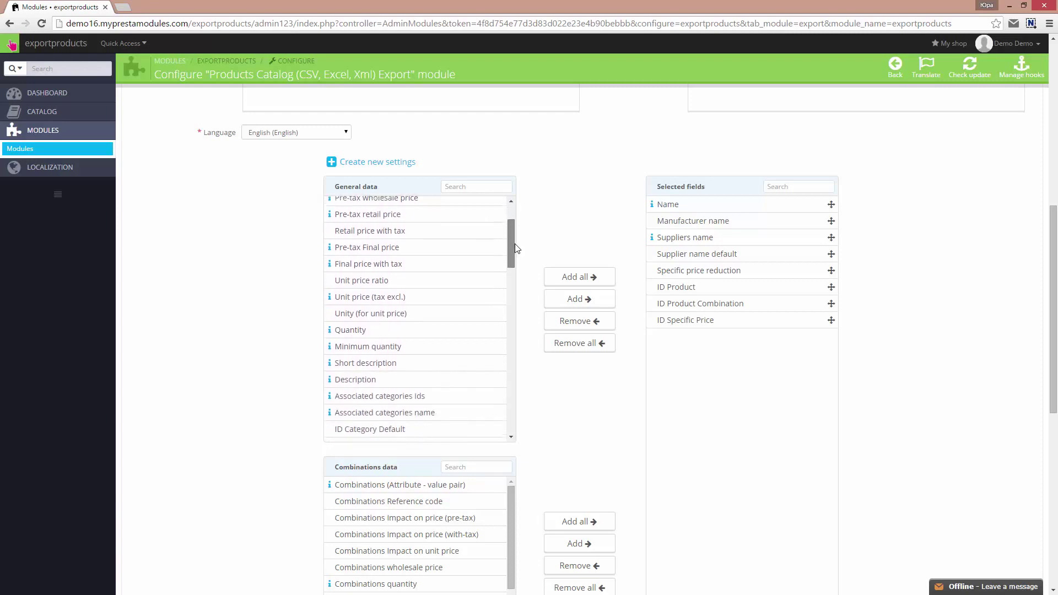
Add ID Category Default to the export fields and rearrange the list
scroll(418, 342, down, 2)
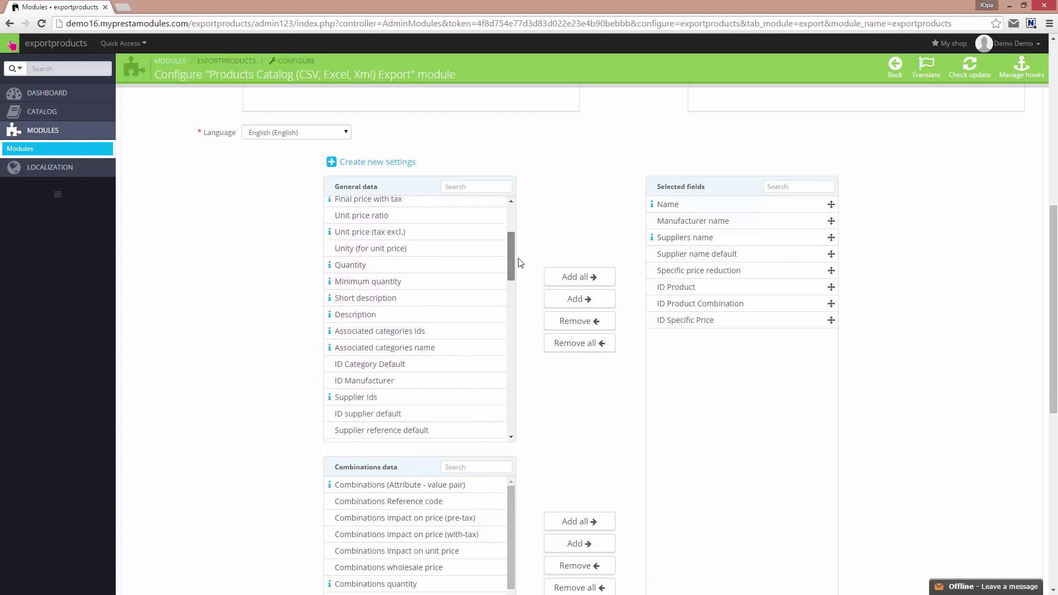
click(388, 355)
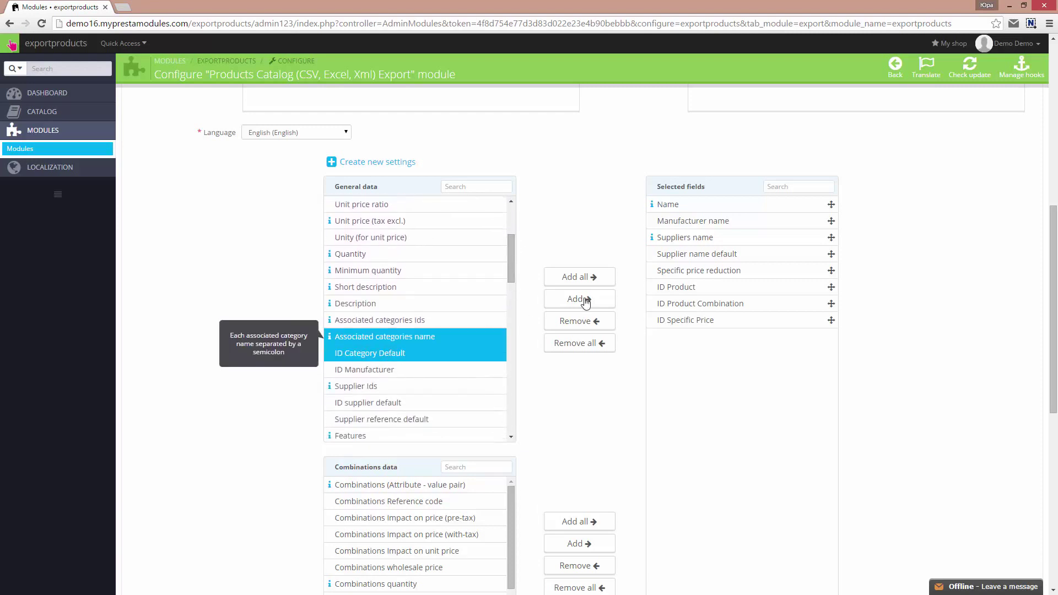
click(577, 298)
click(401, 352)
click(387, 388)
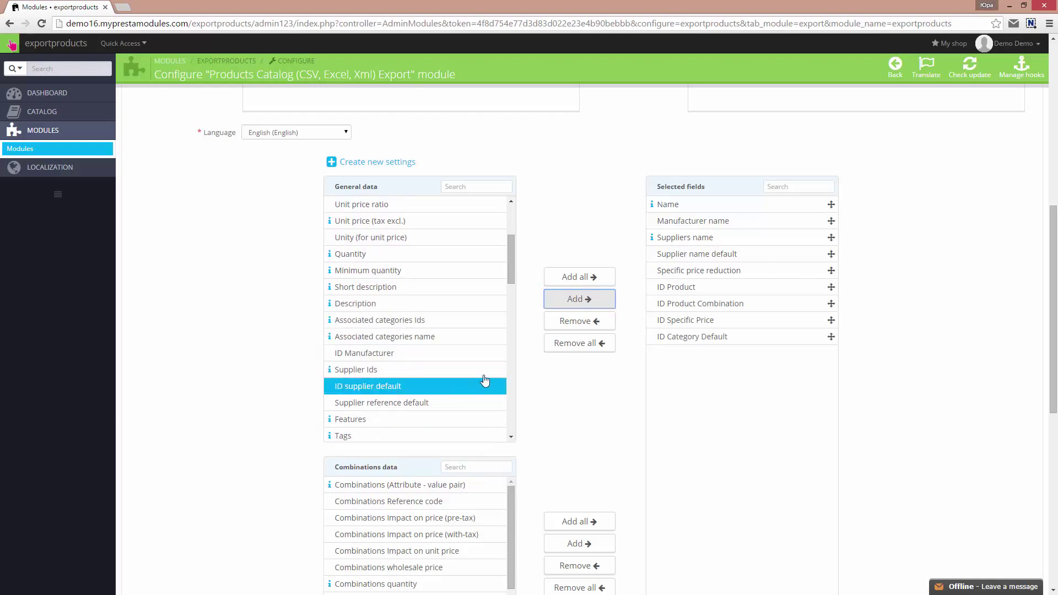
click(485, 374)
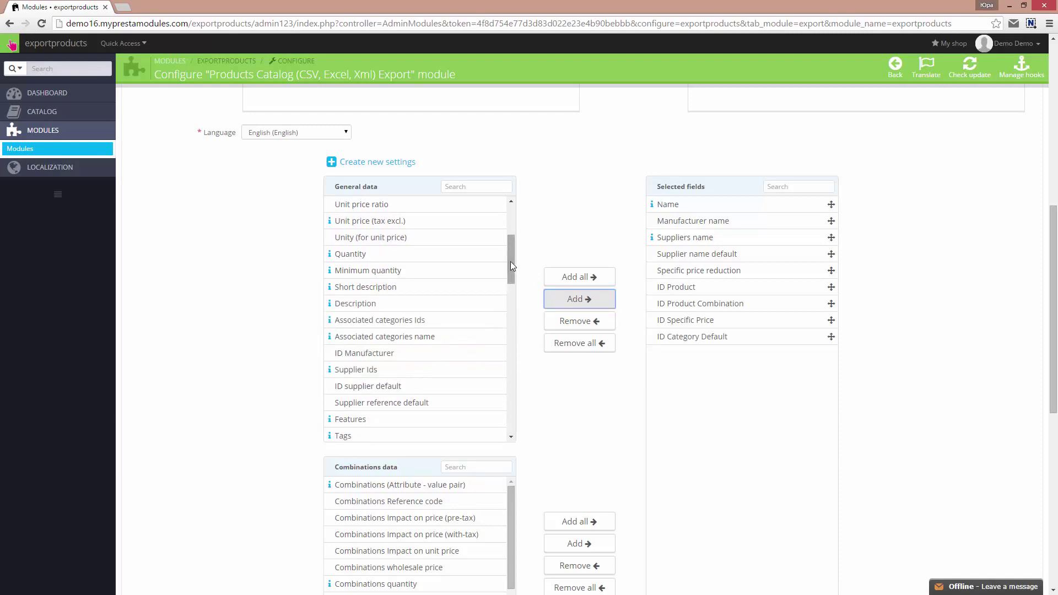
drag(510, 262, 526, 336)
mouse_move(530, 347)
mouse_down()
mouse_move(545, 425)
mouse_move(533, 243)
mouse_move(579, 197)
mouse_up()
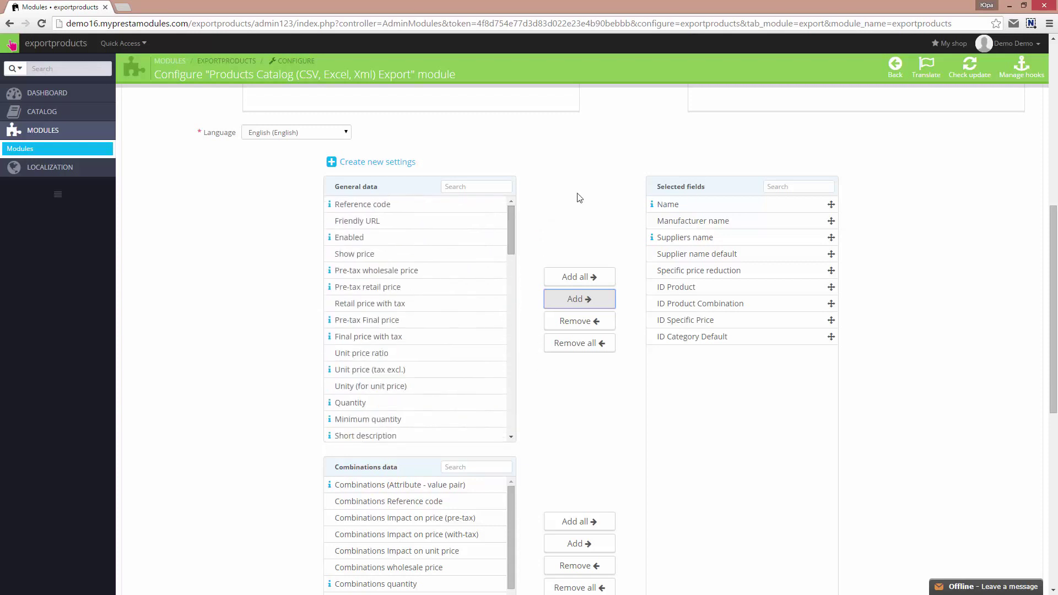
Filter fields by 'as', add Associated categories name and place it second
click(472, 187)
text(as)
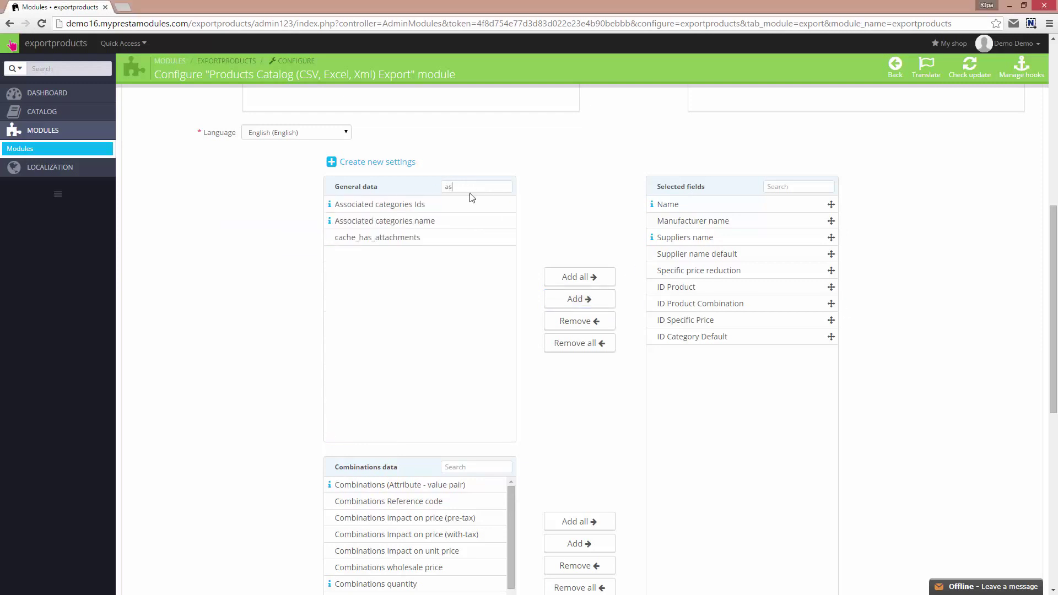
click(385, 221)
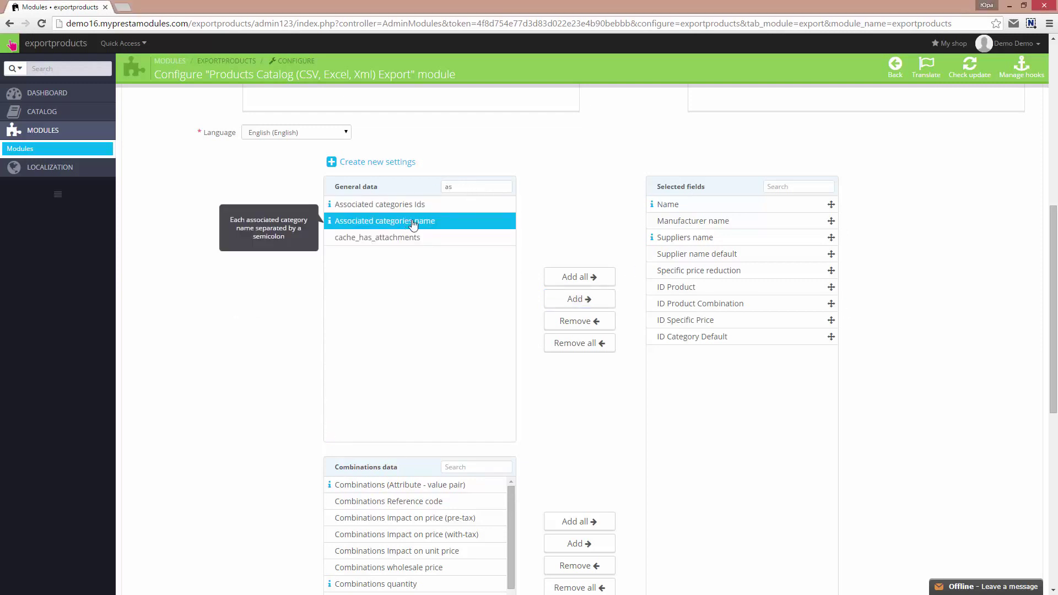
click(590, 304)
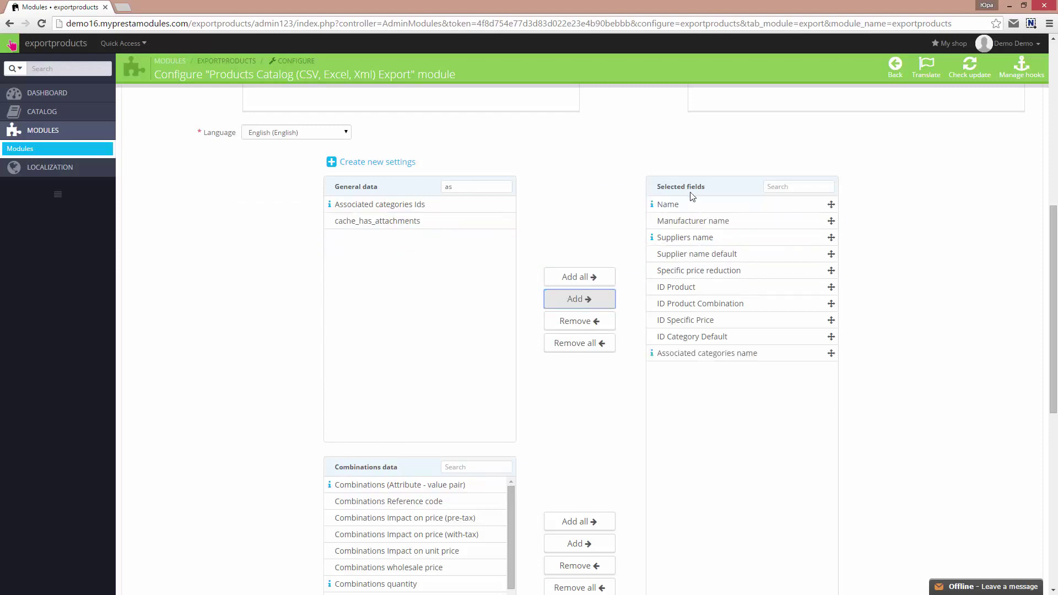
drag(777, 359, 801, 223)
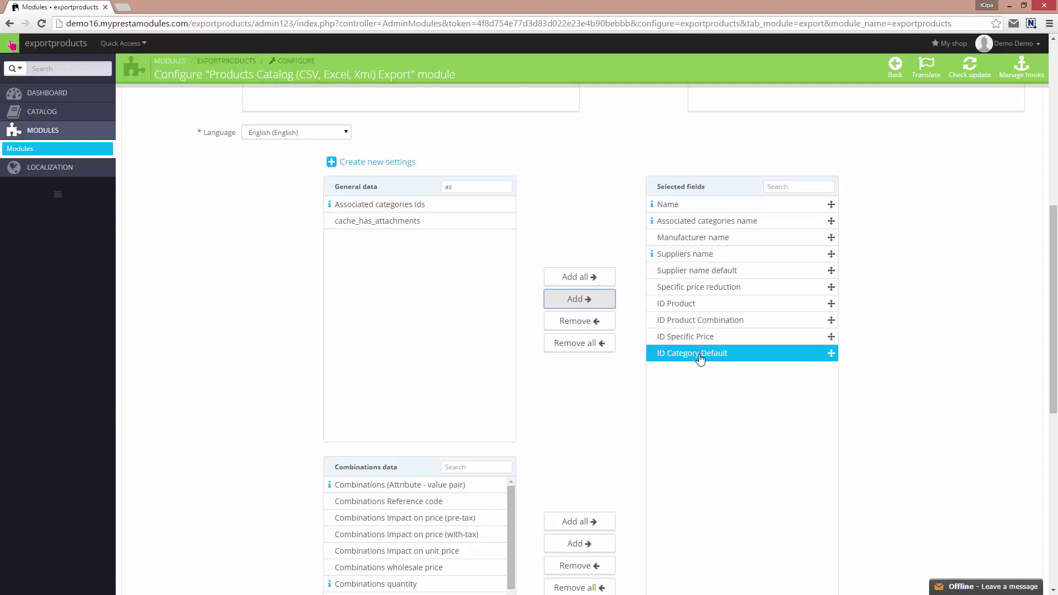
Add Associated categories Ids just above ID Category Default
click(417, 208)
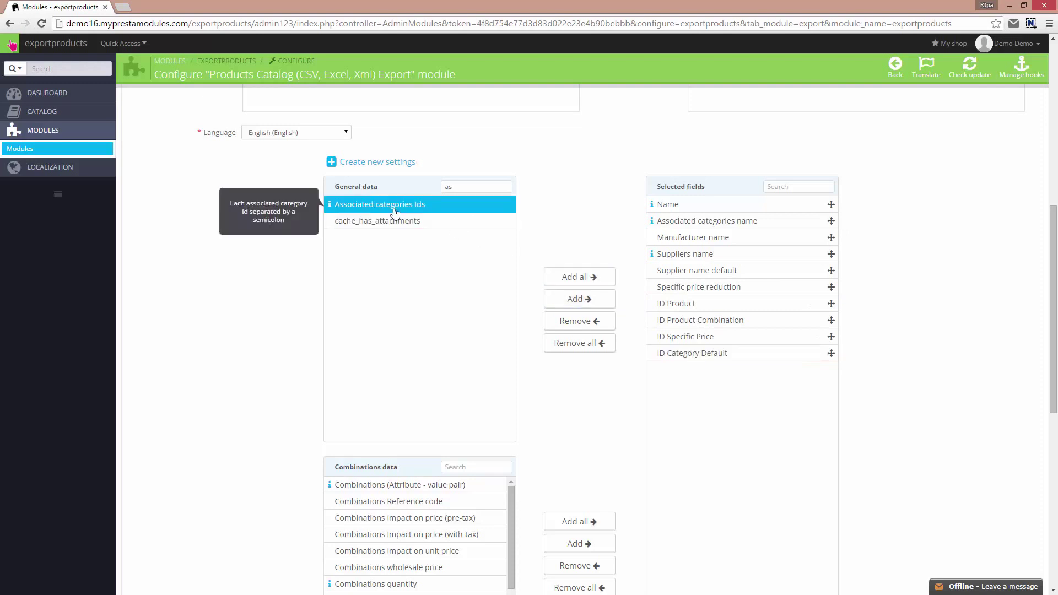
click(571, 299)
drag(745, 371, 753, 353)
Save the current export settings under the name test2
scroll(733, 473, down, 4)
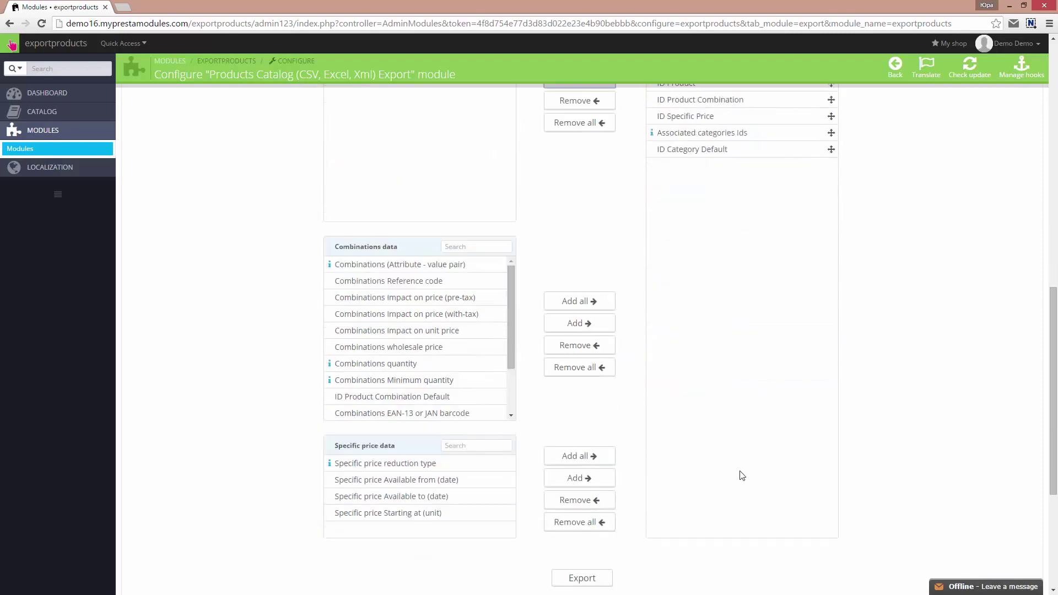
scroll(731, 471, down, 4)
click(394, 431)
text(test2)
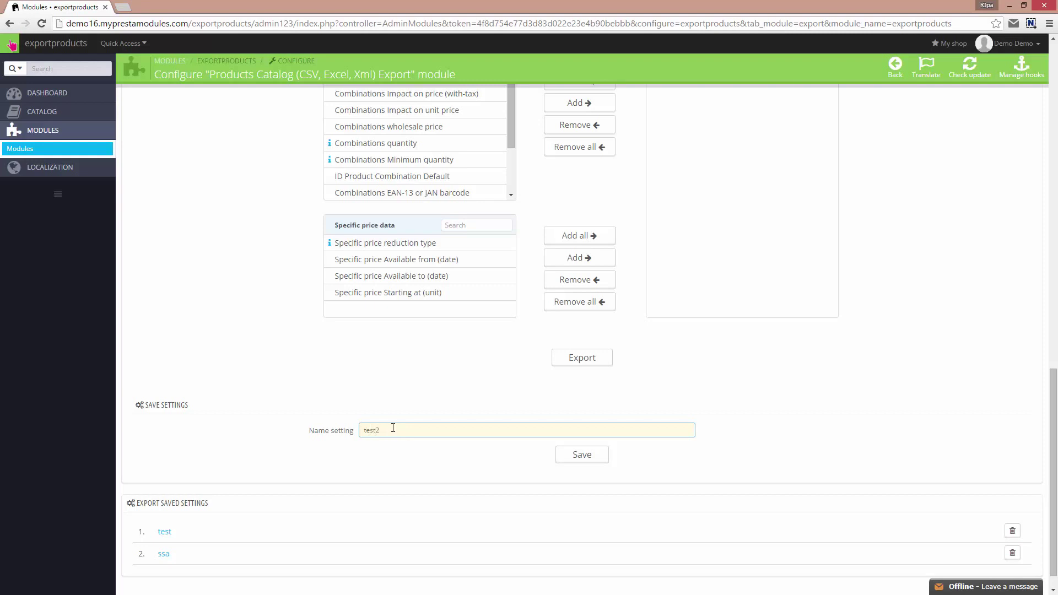
click(580, 455)
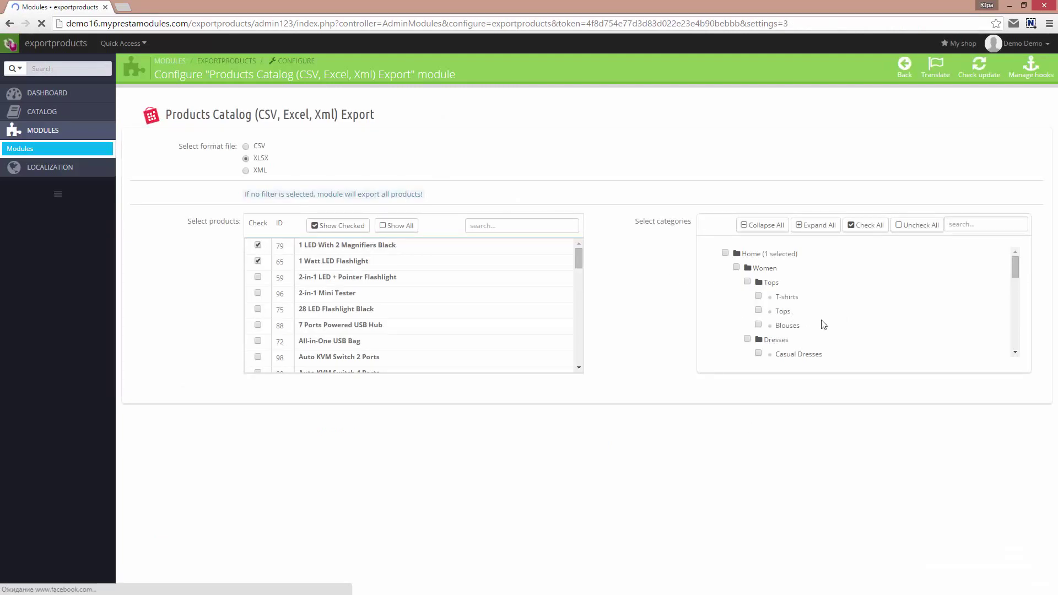
Export the product catalog, save the XLSX file and open it
scroll(821, 325, down, 3)
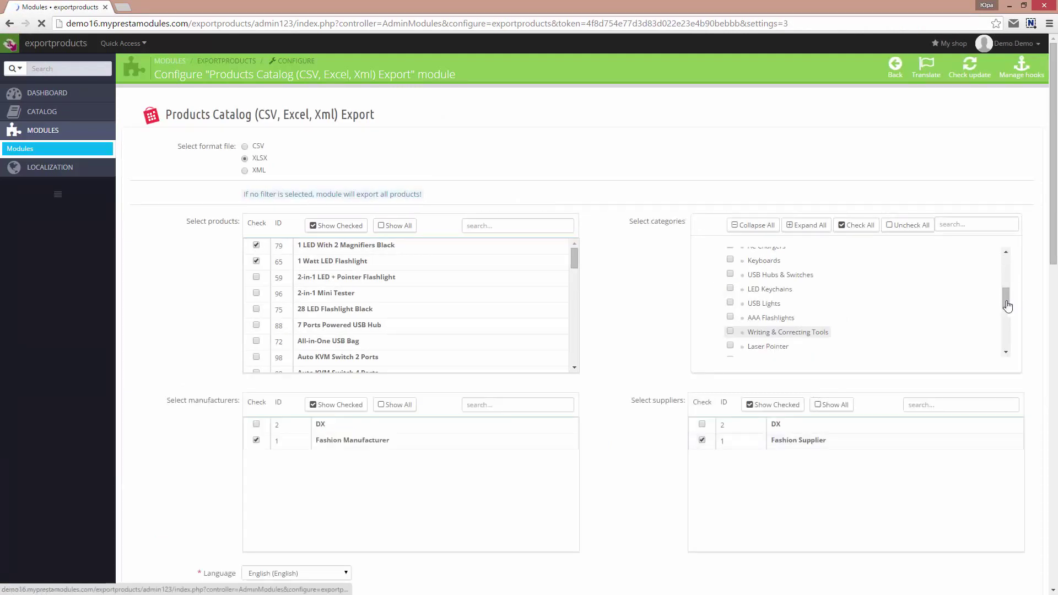
scroll(1006, 301, down, 2)
drag(1006, 297, 1003, 265)
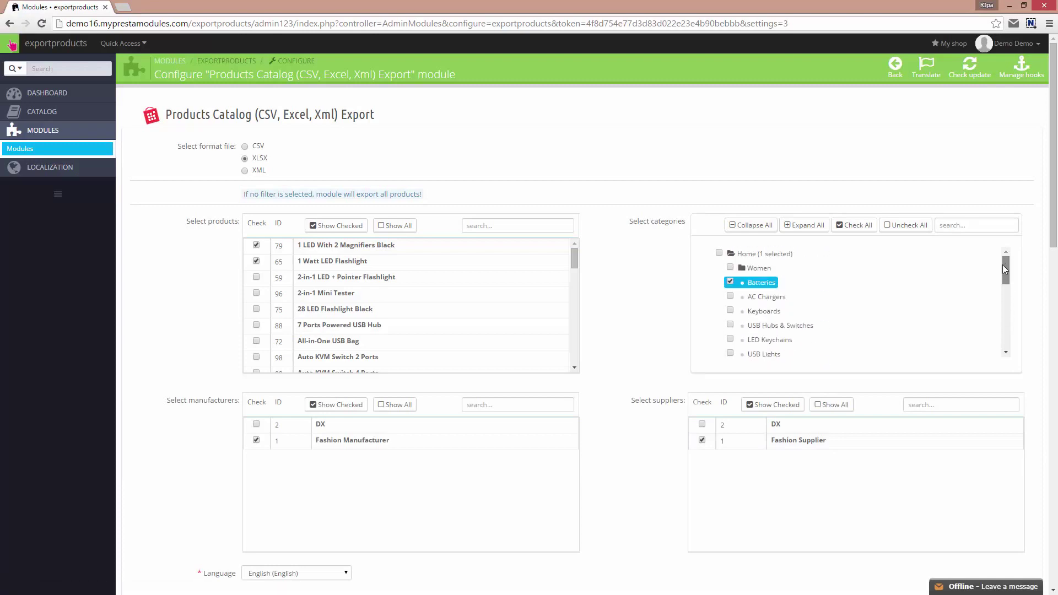
scroll(358, 468, down, 3)
scroll(483, 484, down, 3)
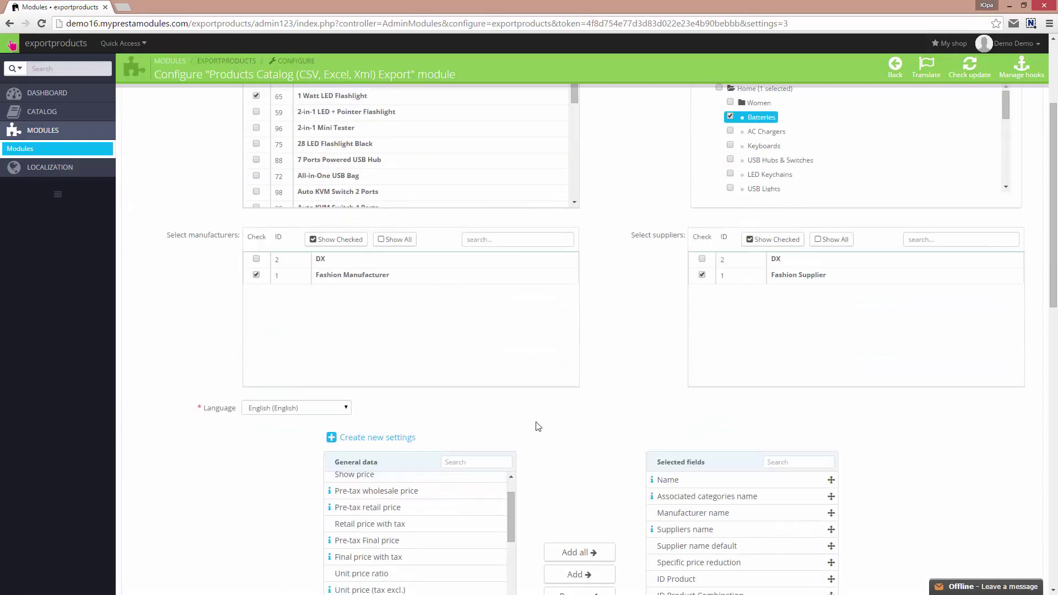
scroll(540, 423, down, 2)
scroll(595, 396, down, 2)
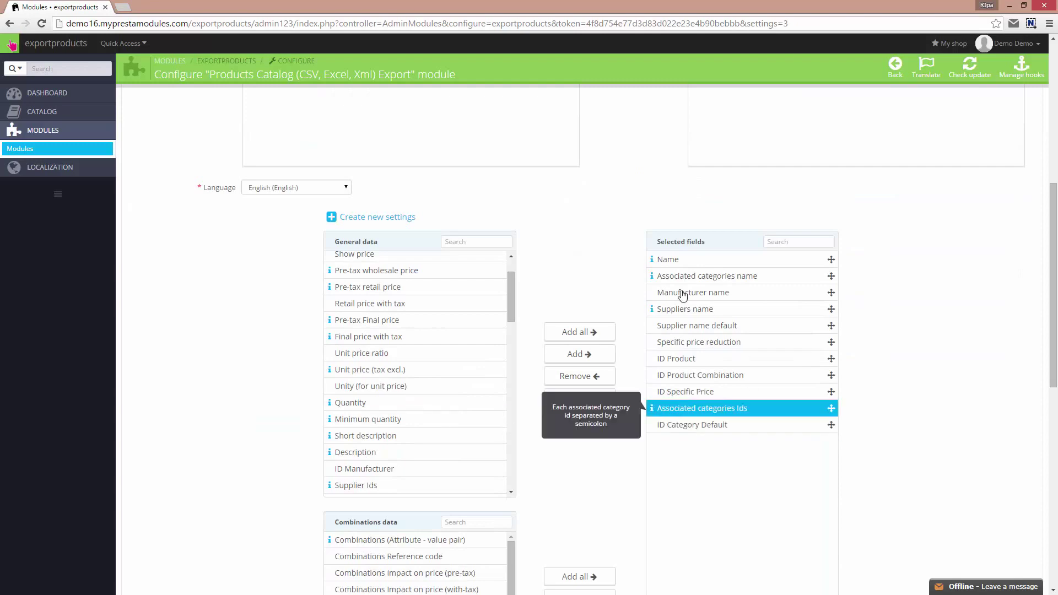
click(708, 375)
scroll(602, 457, down, 3)
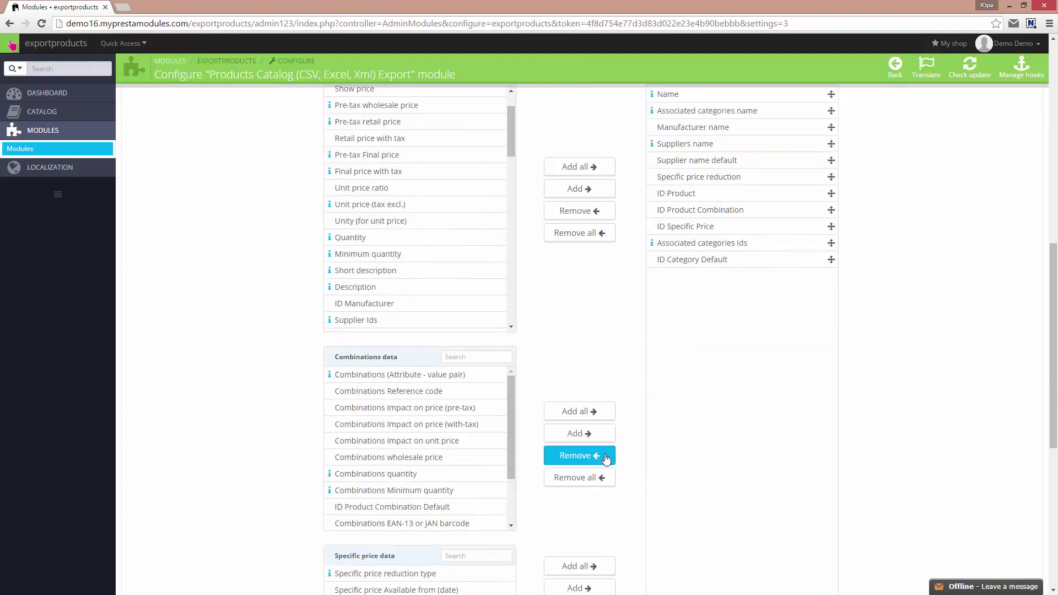
scroll(626, 440, down, 1)
scroll(625, 434, down, 5)
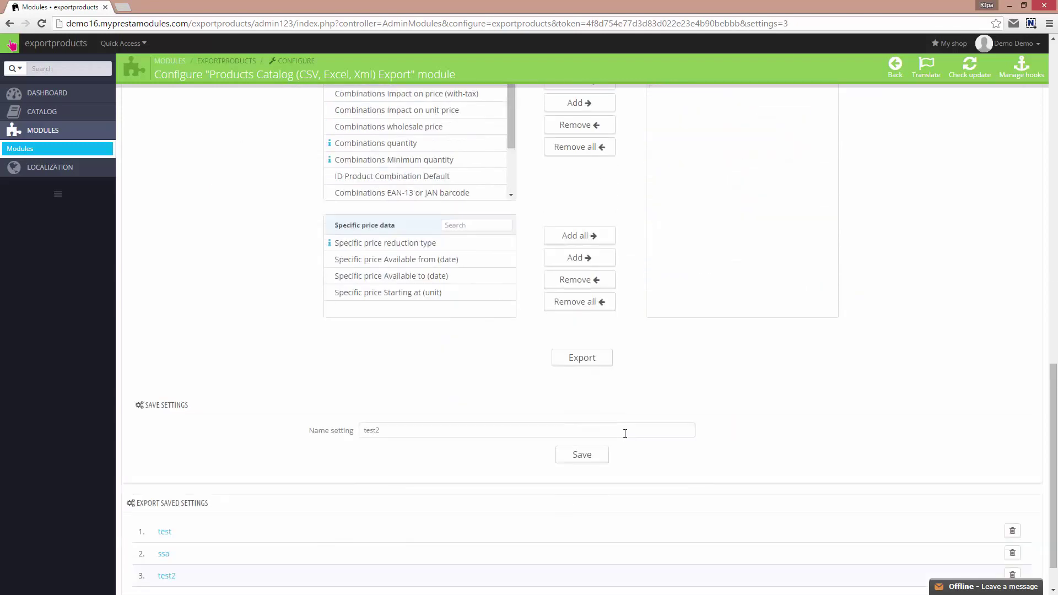
click(581, 361)
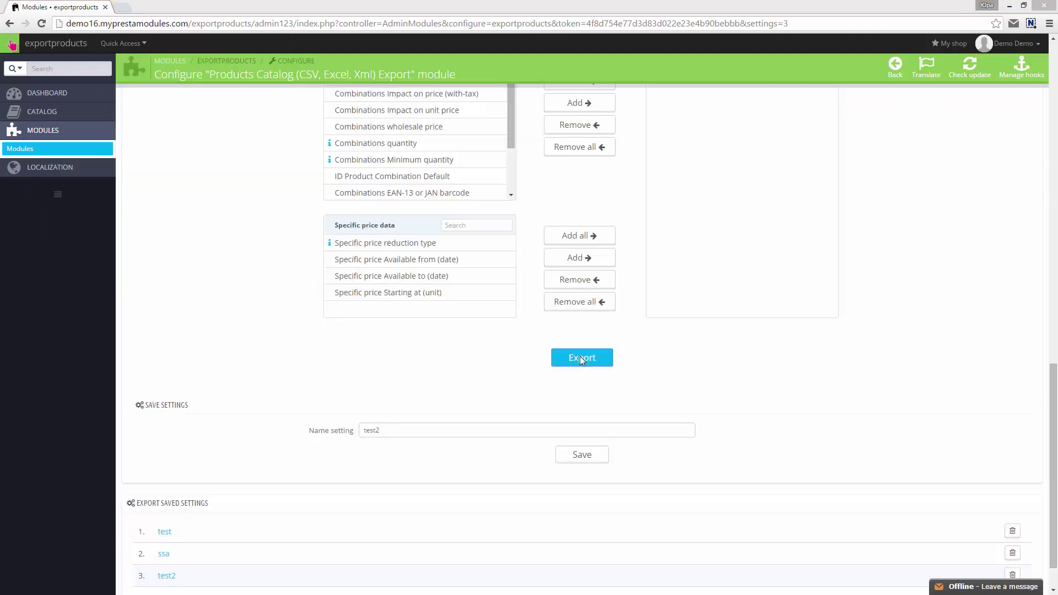
click(277, 246)
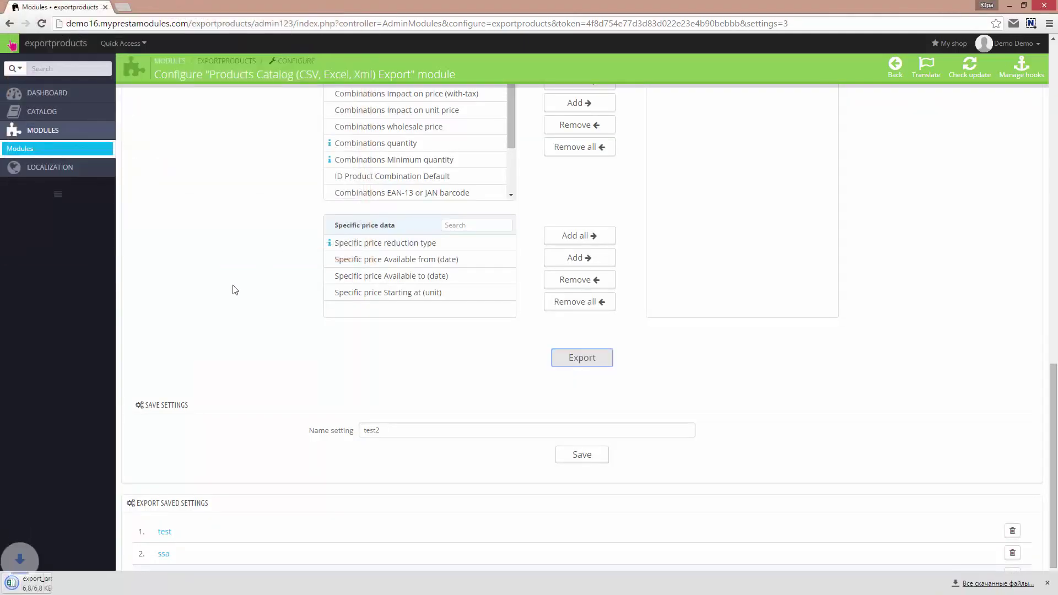
click(78, 584)
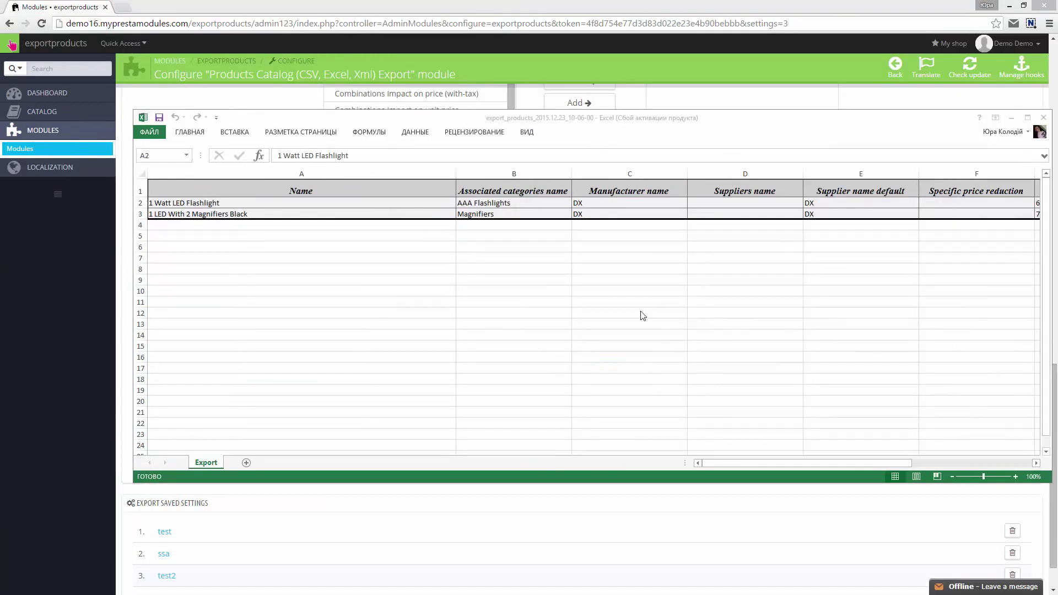
Check the second product's name and the default supplier name values in the sheet
drag(687, 124, 558, 105)
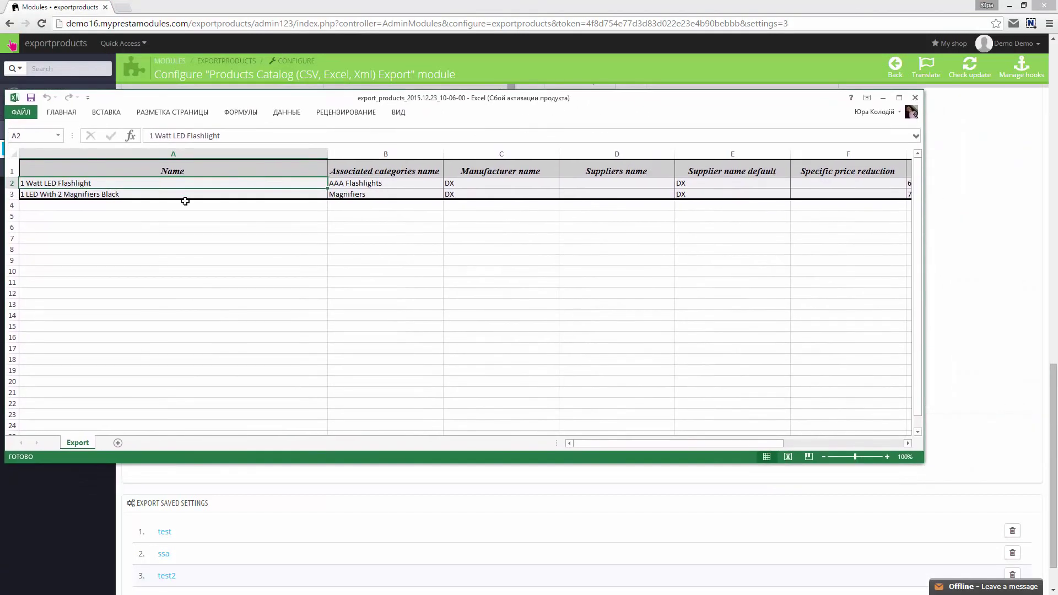
click(143, 195)
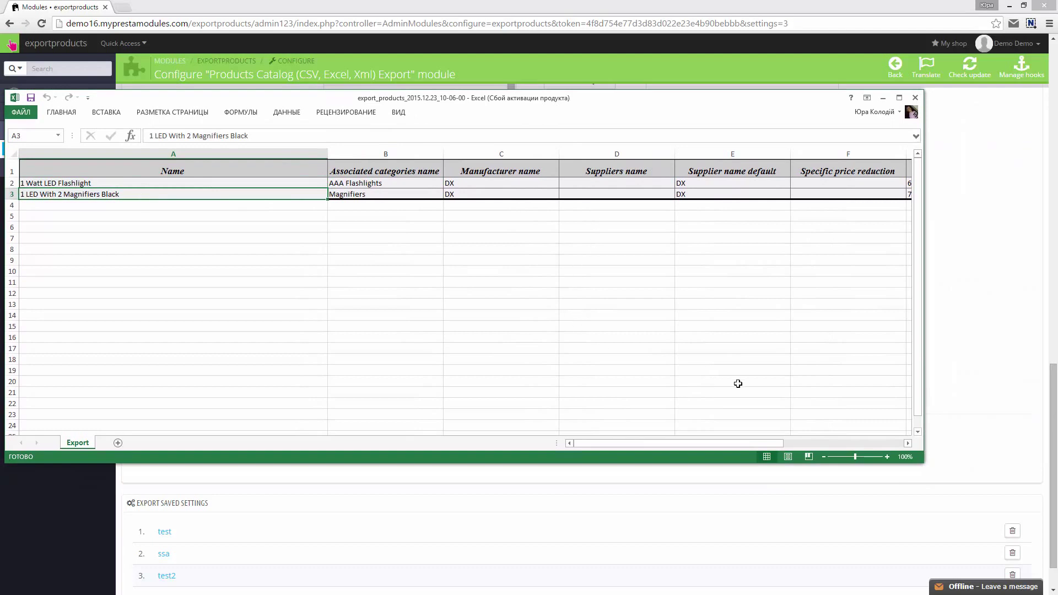
drag(727, 445, 726, 445)
click(516, 183)
click(711, 183)
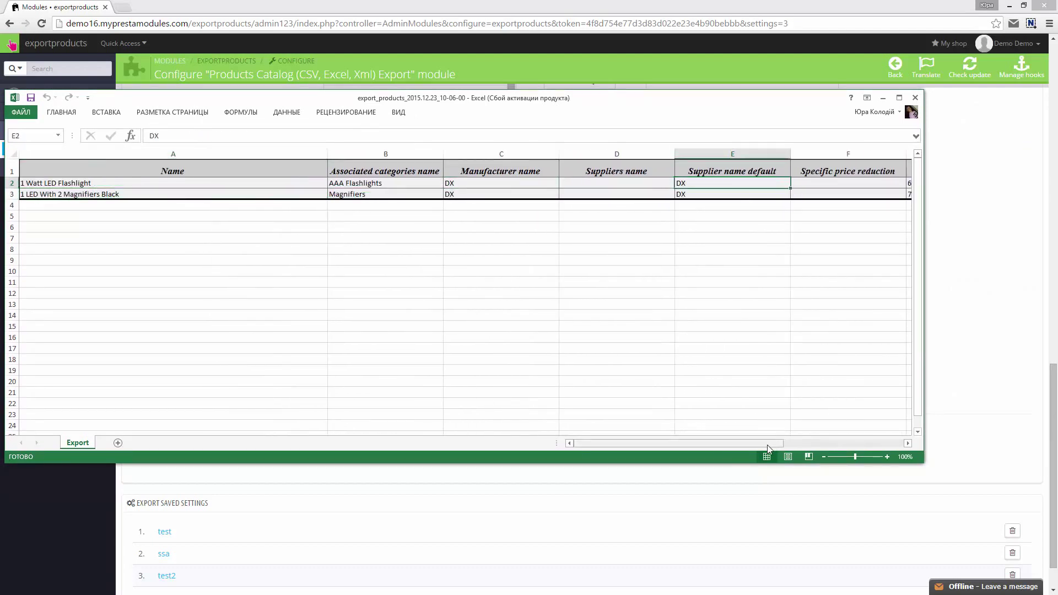
drag(767, 444, 811, 441)
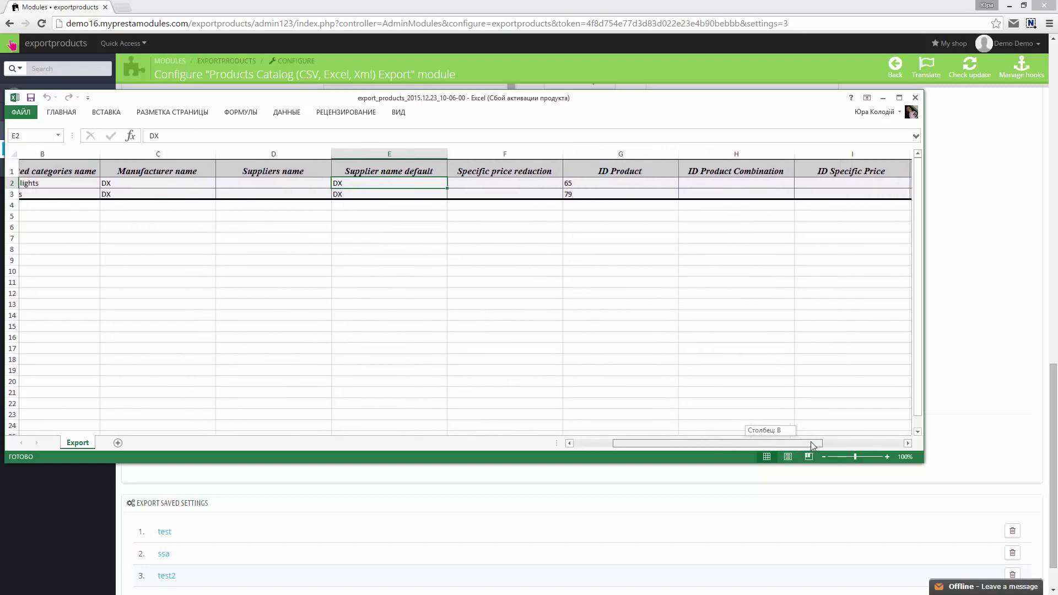
drag(811, 441, 887, 445)
Inspect the associated category ids and both products' category names
click(752, 182)
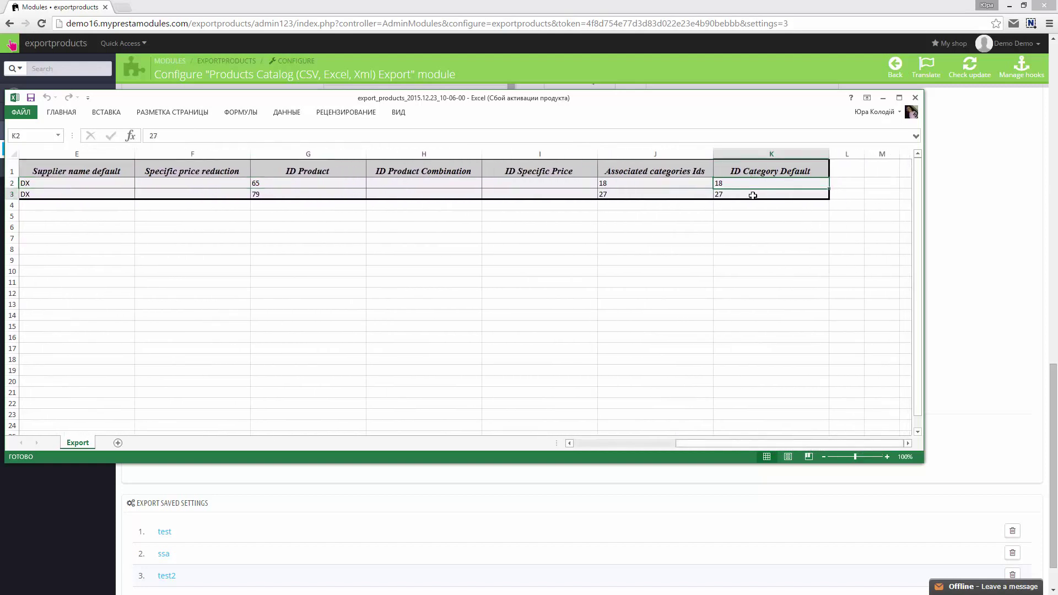
click(661, 194)
drag(791, 443, 719, 457)
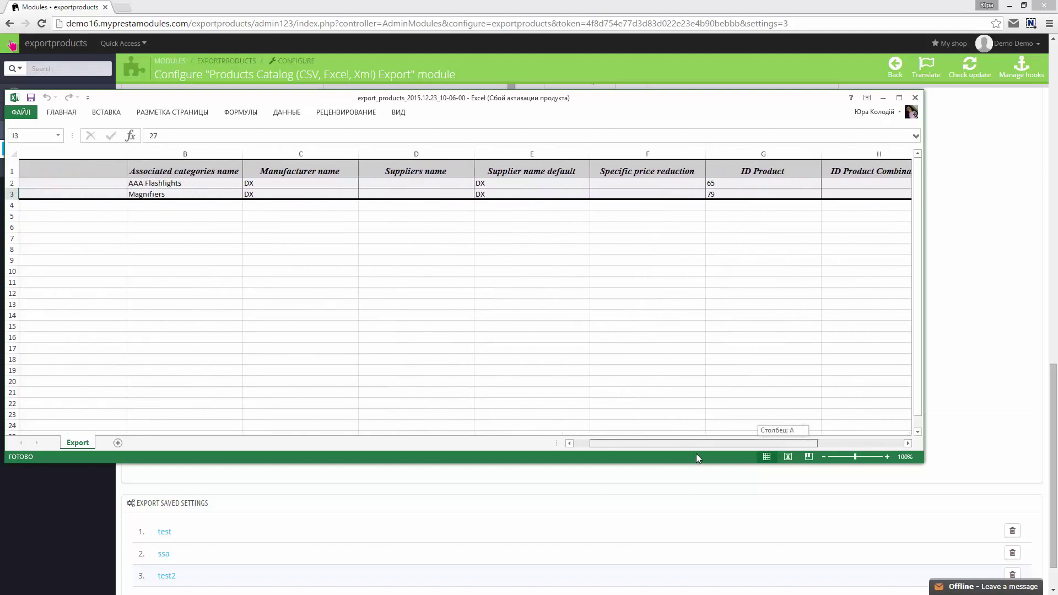
click(45, 183)
click(49, 196)
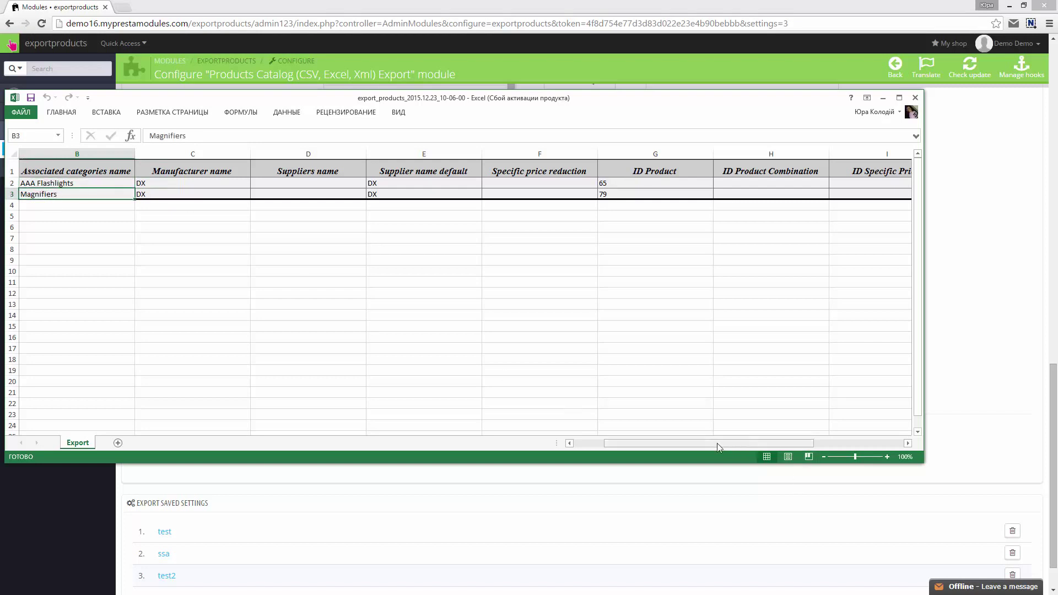
drag(716, 443, 685, 443)
Return to the export module and add the Women category to the export filter
click(883, 97)
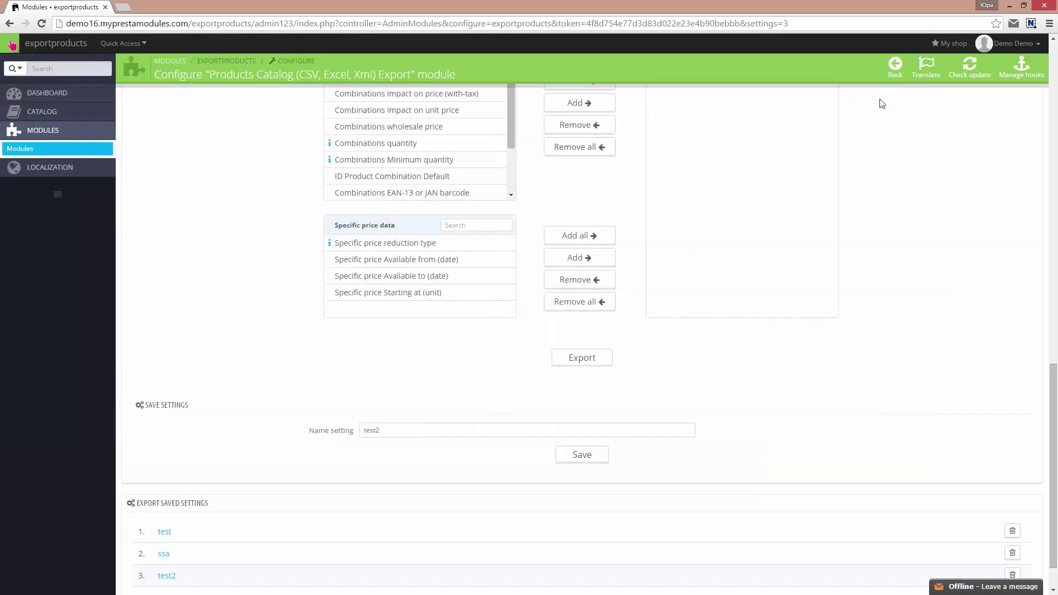
scroll(891, 276, up, 5)
scroll(890, 287, up, 5)
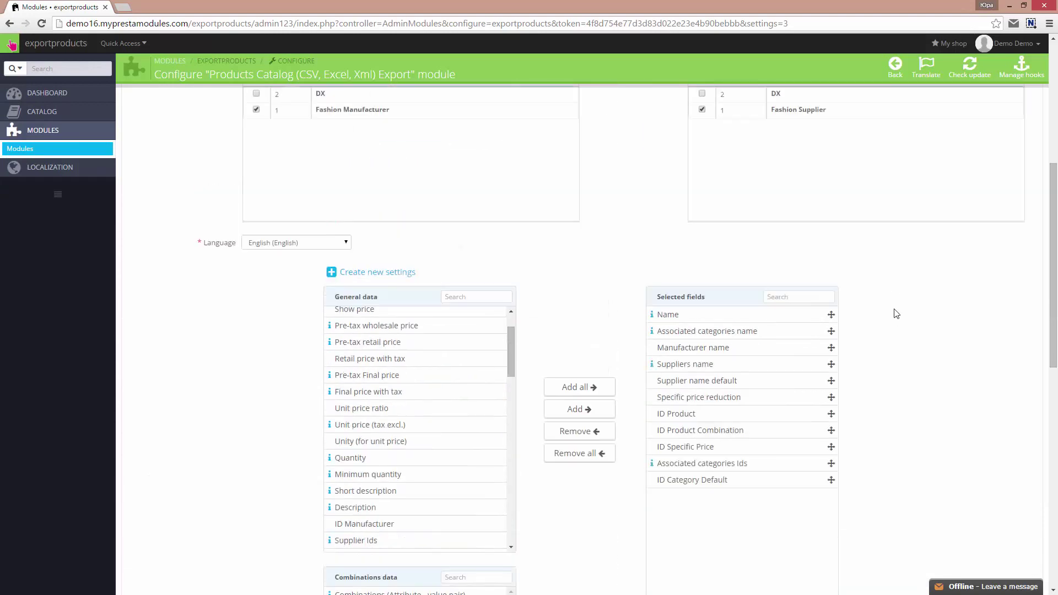
scroll(887, 301, up, 5)
scroll(886, 312, up, 5)
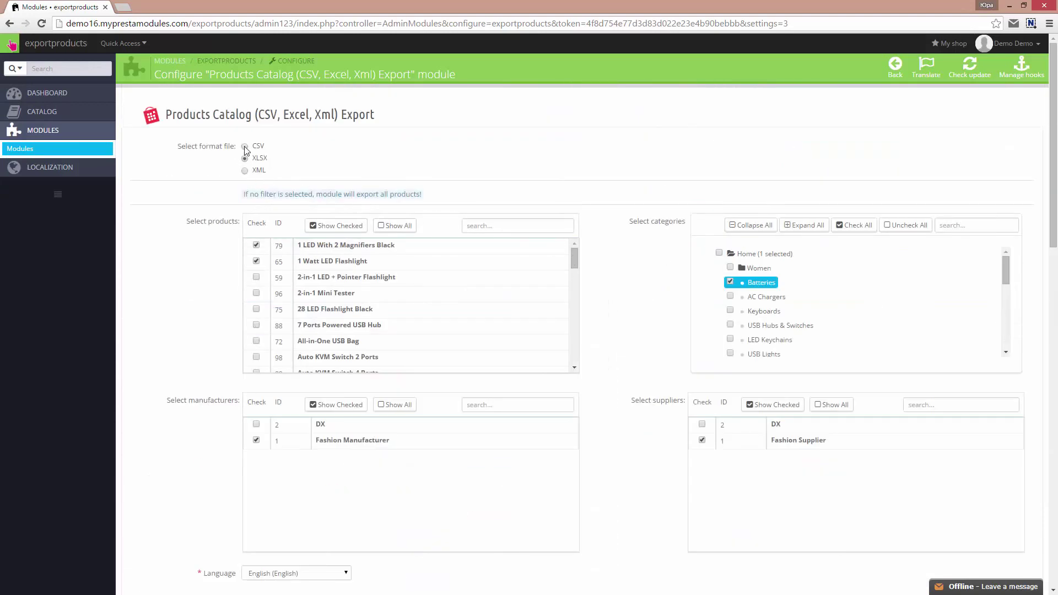
scroll(697, 339, down, 5)
scroll(650, 358, down, 2)
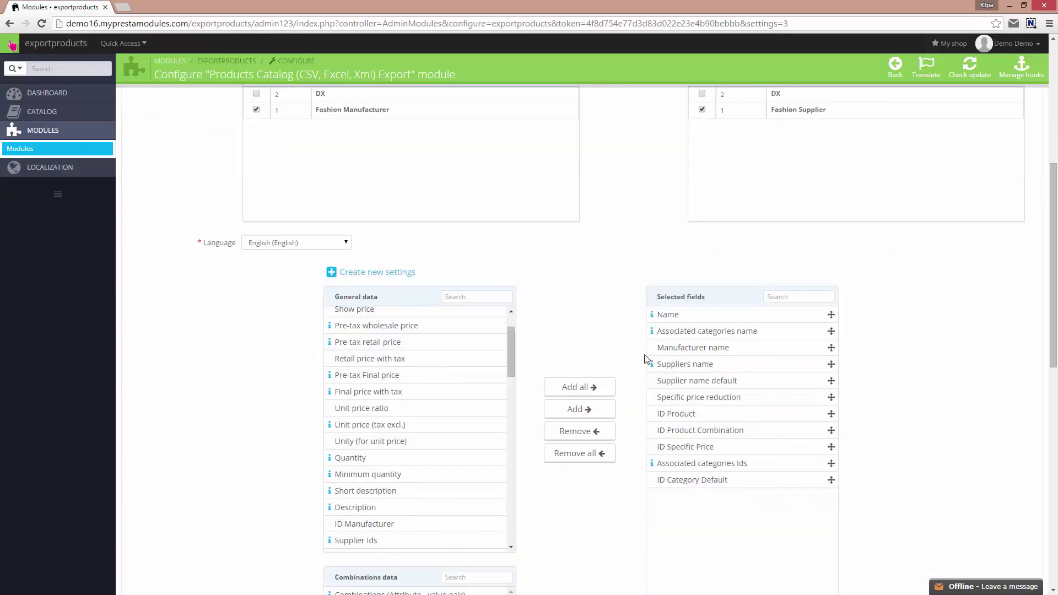
scroll(441, 363, up, 5)
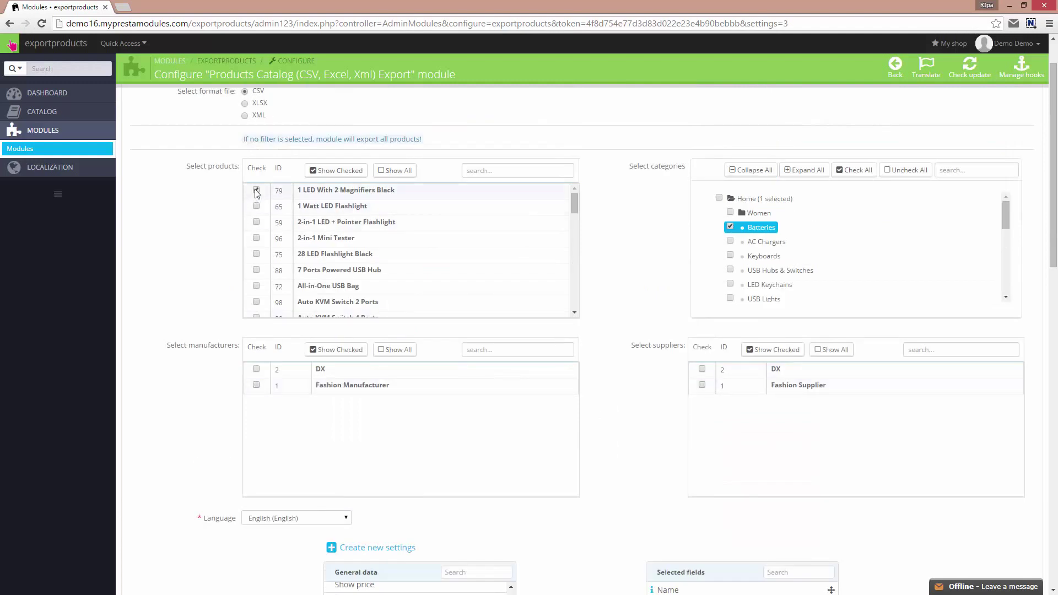
click(730, 212)
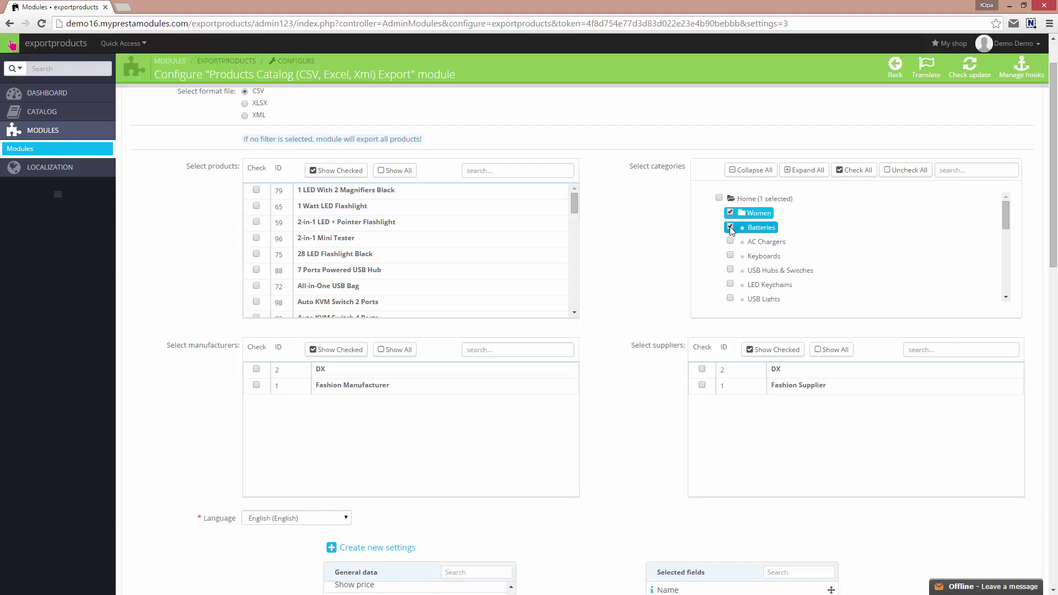
Export the filtered catalog as CSV and save the file
scroll(619, 373, down, 2)
scroll(620, 370, down, 5)
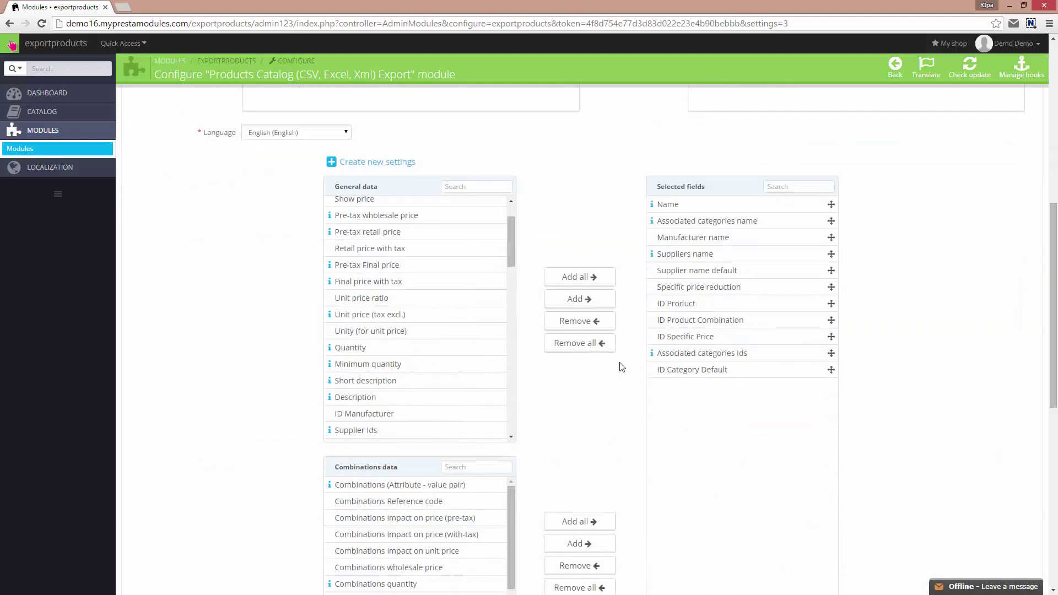
scroll(622, 365, down, 5)
scroll(619, 365, down, 2)
scroll(618, 361, down, 3)
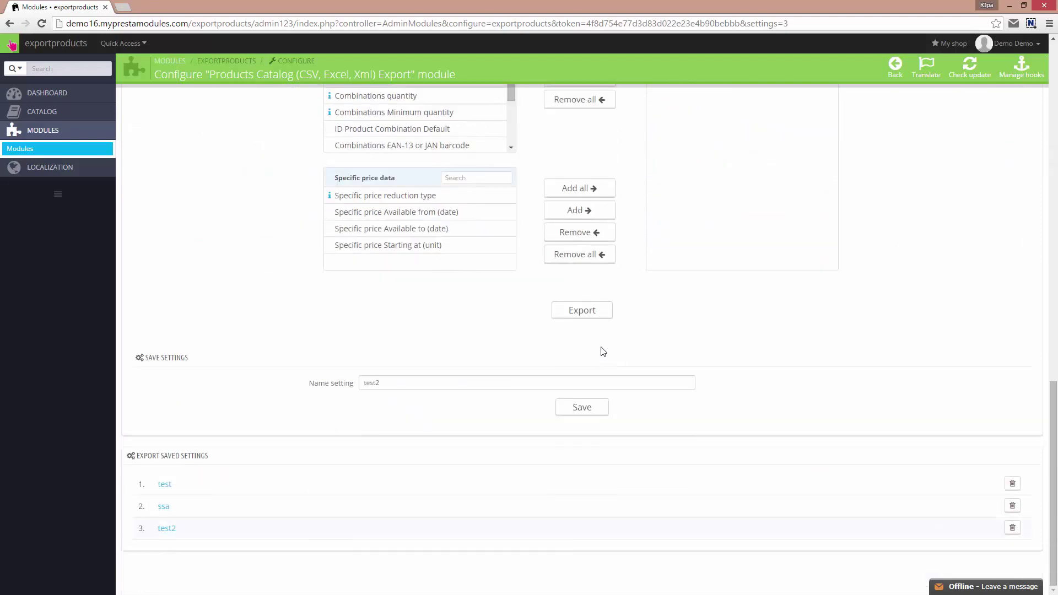
click(589, 312)
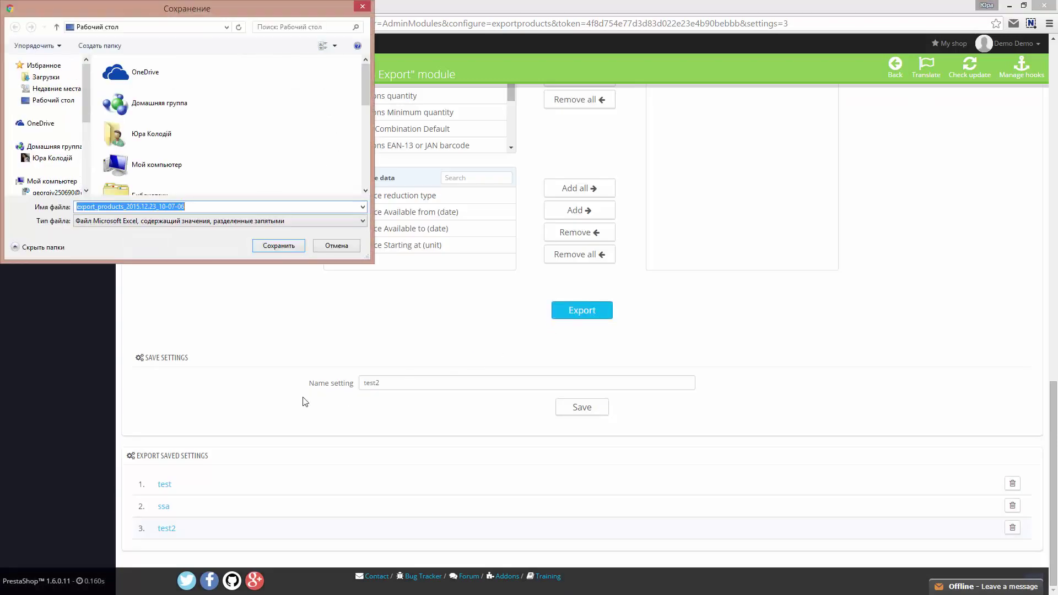
click(291, 250)
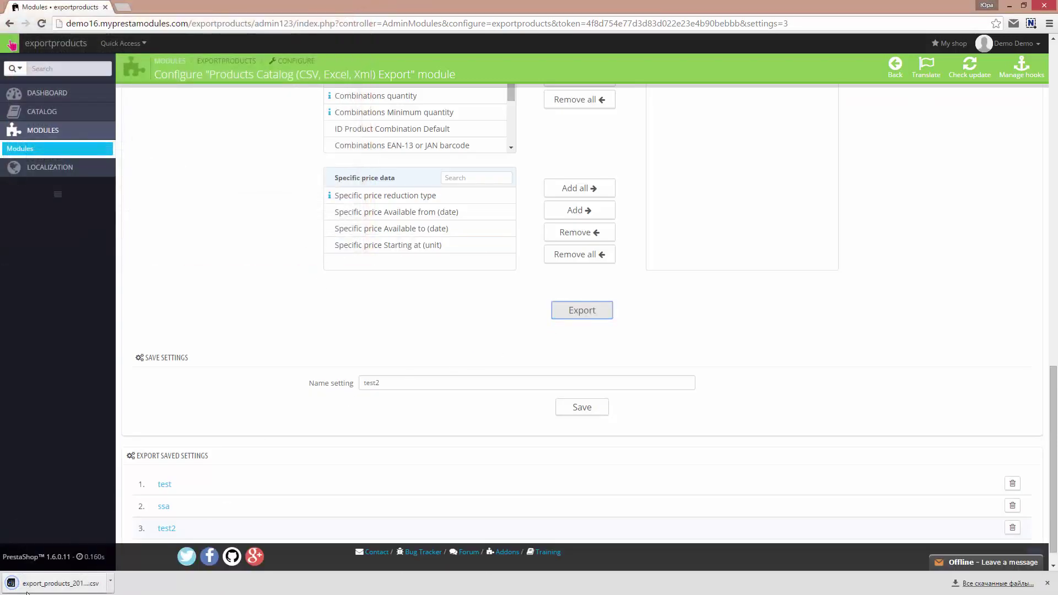
Open the exported CSV in CSVed, look through the shoe to Soshine rows, then close it
click(32, 588)
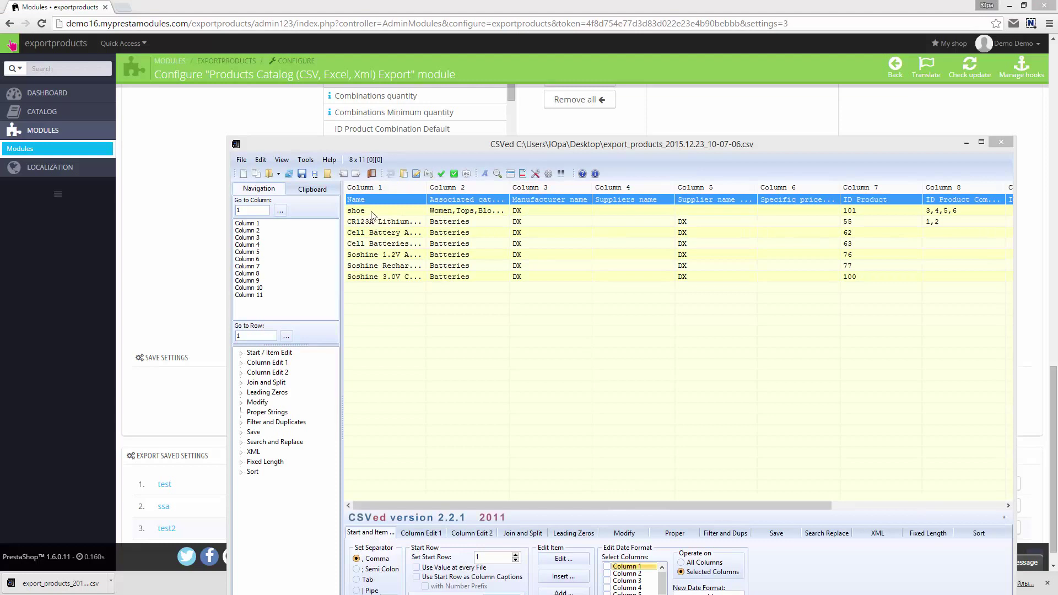
click(372, 215)
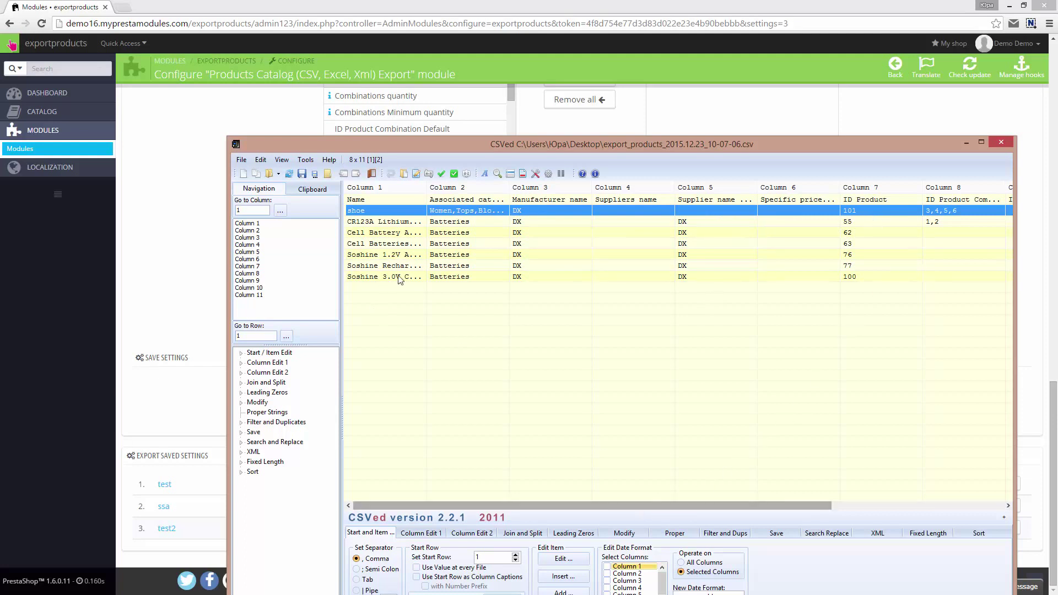
click(443, 224)
mouse_move(447, 241)
mouse_down()
mouse_move(656, 509)
mouse_move(822, 532)
mouse_move(563, 513)
mouse_up()
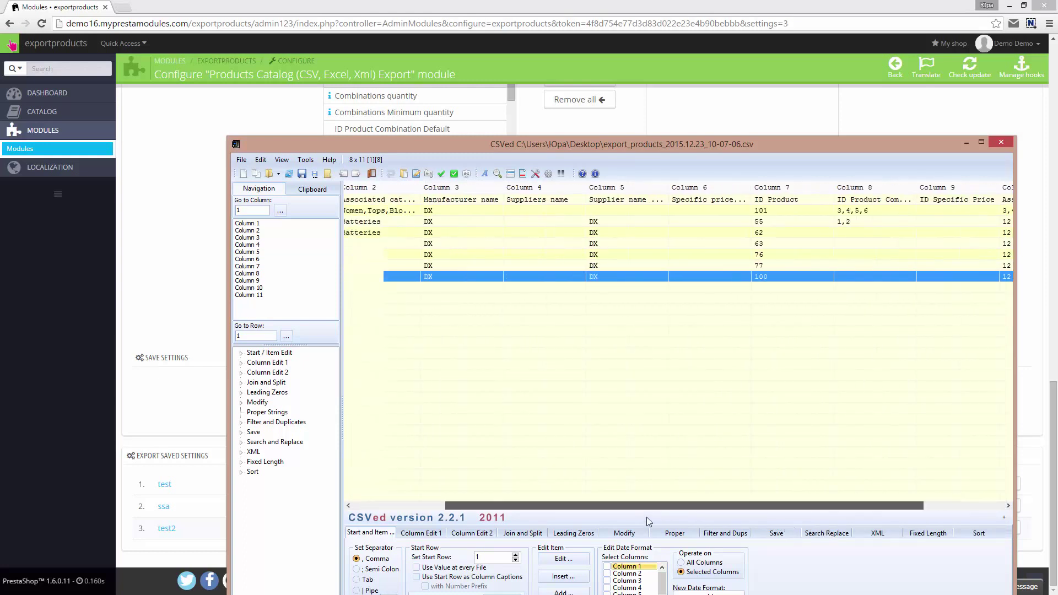
click(1002, 142)
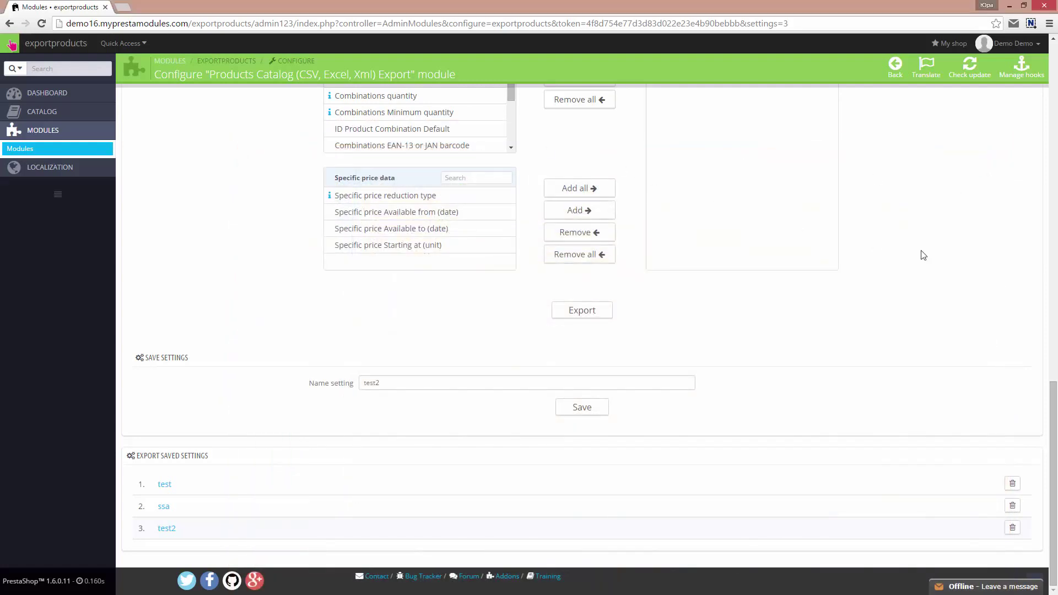
Remove Batteries and Women from the category filter
scroll(914, 278, up, 3)
scroll(771, 280, up, 2)
scroll(893, 289, up, 4)
scroll(893, 288, up, 5)
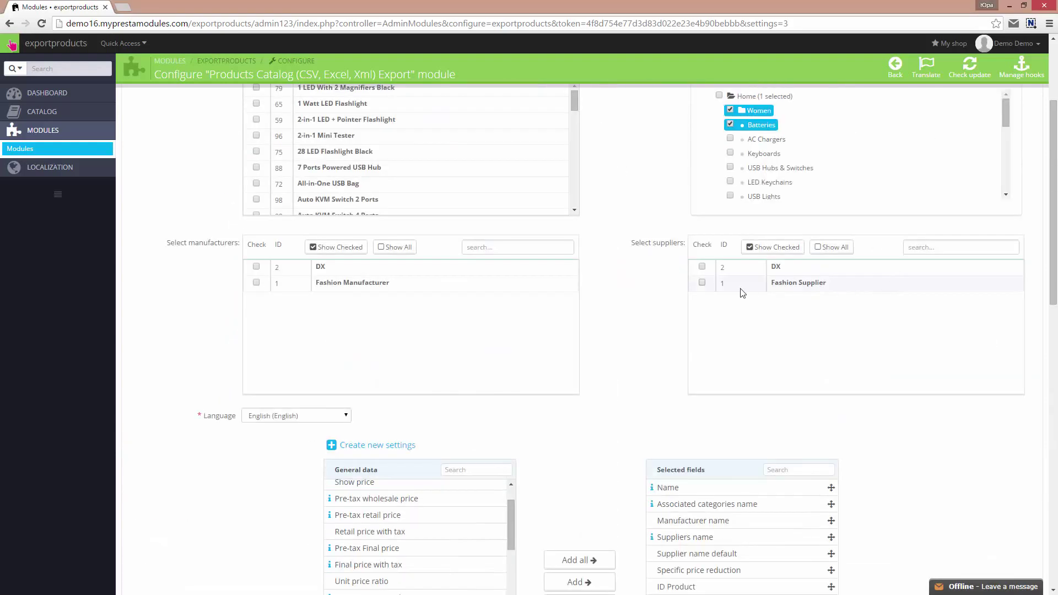
scroll(741, 292, up, 2)
click(731, 234)
click(731, 234)
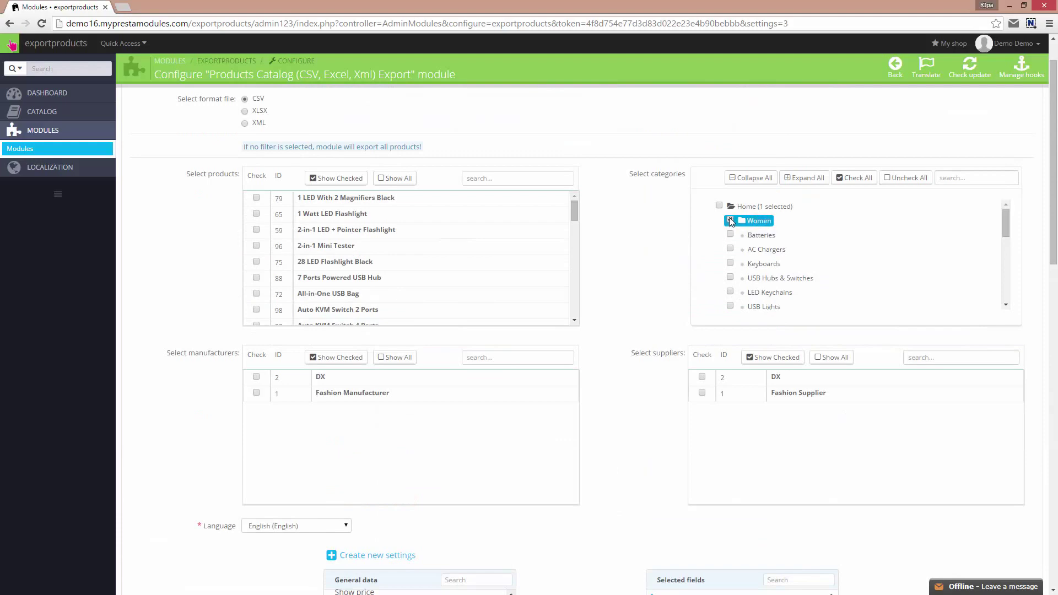
click(731, 221)
scroll(588, 358, down, 2)
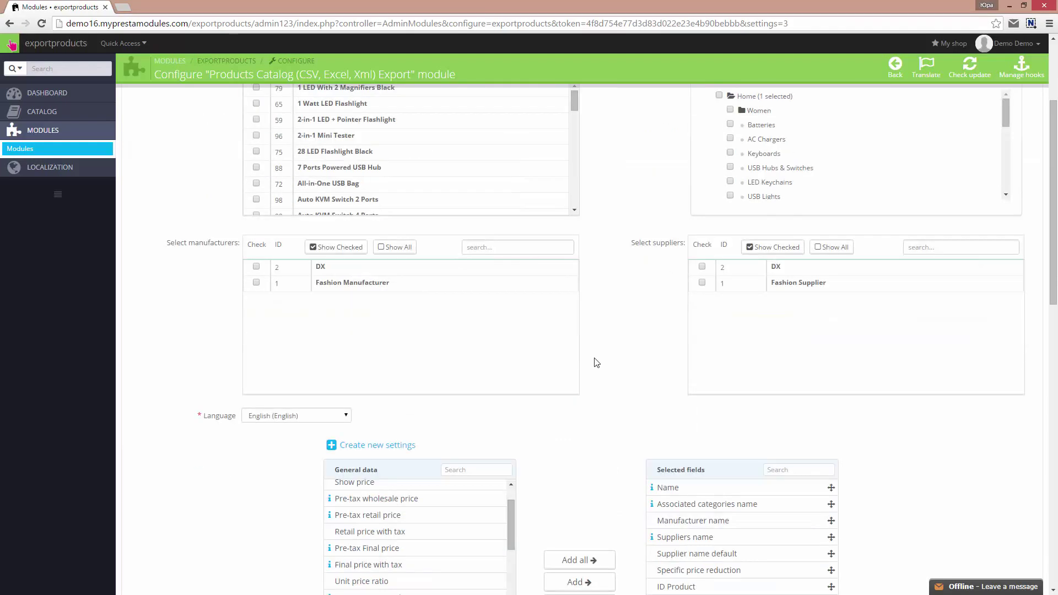
scroll(595, 362, up, 3)
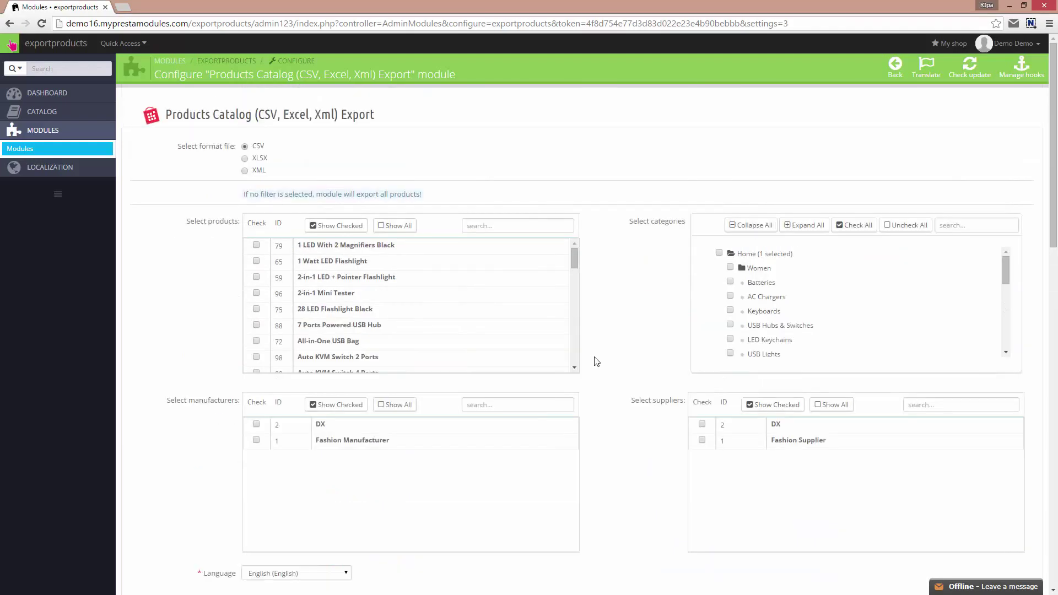
Switch the export format to XML and select a field in the chosen export columns
click(244, 170)
scroll(626, 359, down, 2)
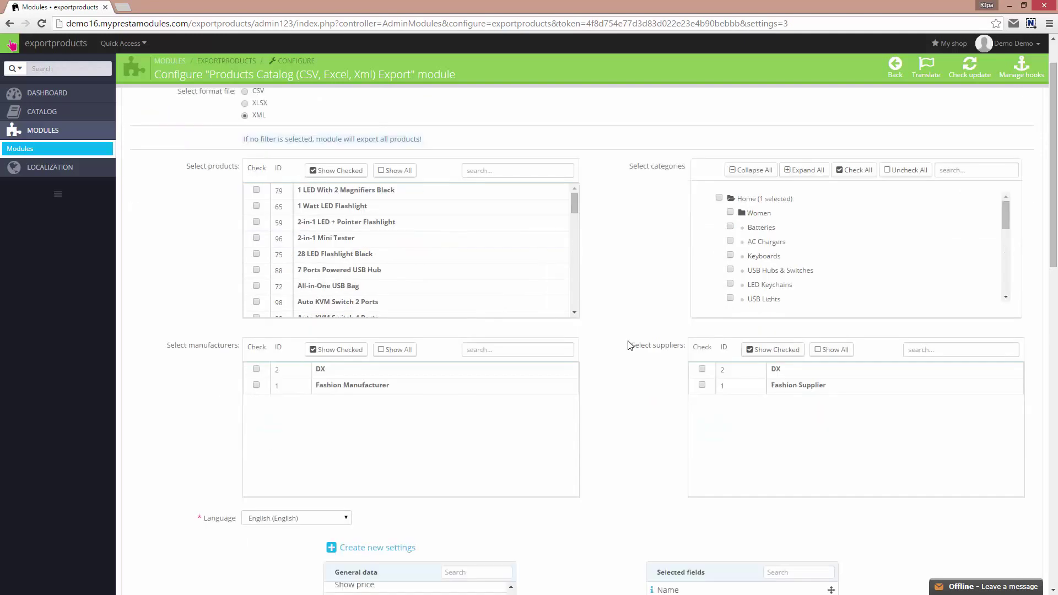
scroll(631, 357, down, 3)
scroll(633, 341, down, 3)
click(696, 338)
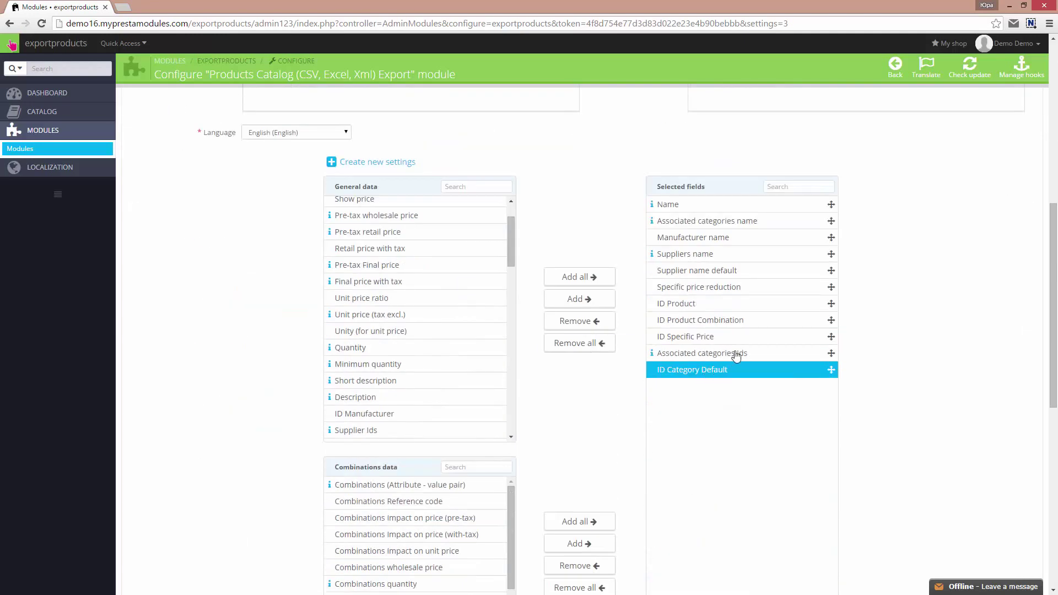
Export the catalog as XML and save the file as an XML Document
scroll(710, 383, down, 6)
scroll(708, 378, down, 3)
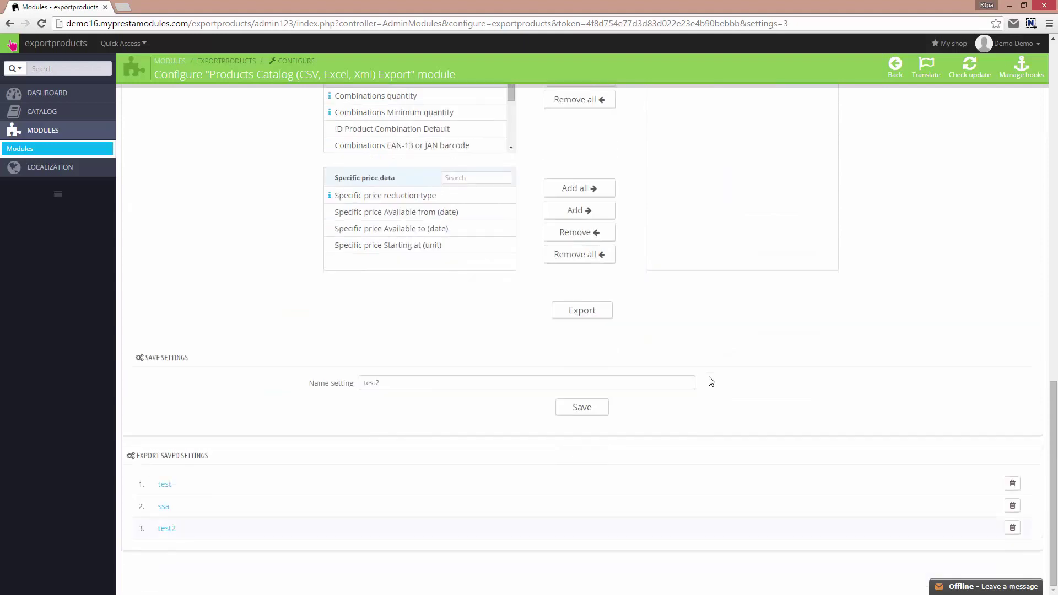
click(580, 311)
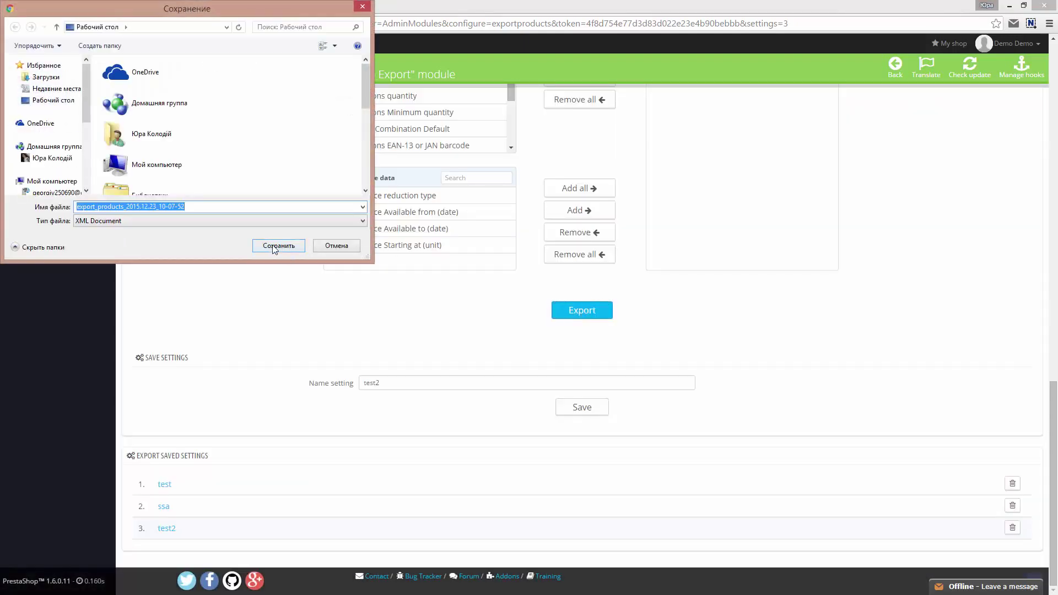
click(275, 245)
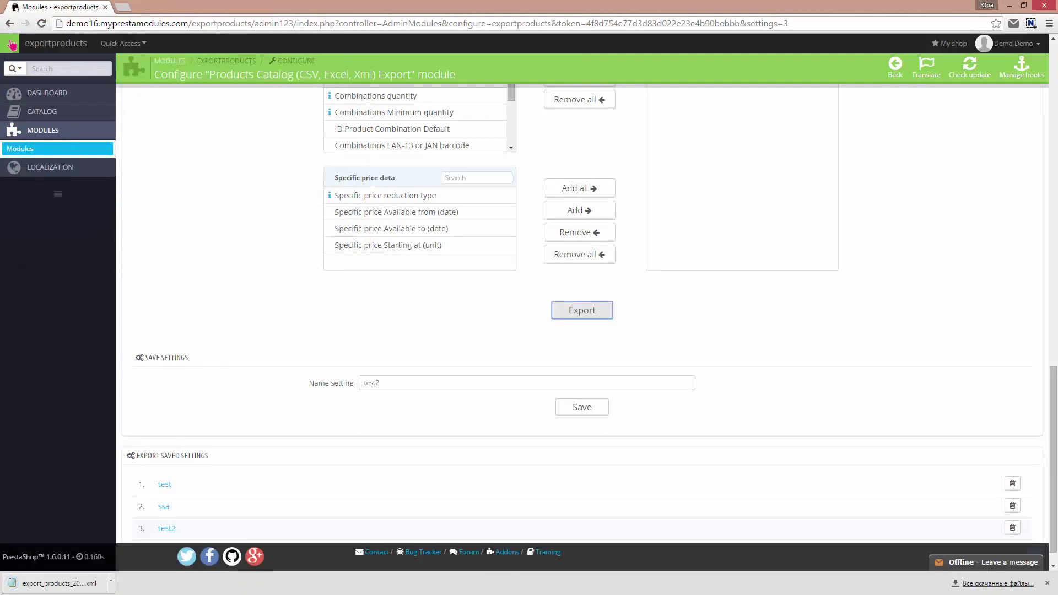
Open export_products_2015.12.23_10-07-52.xml in Notepad++ and inspect the products tag and the first product's name and categories
click(11, 583)
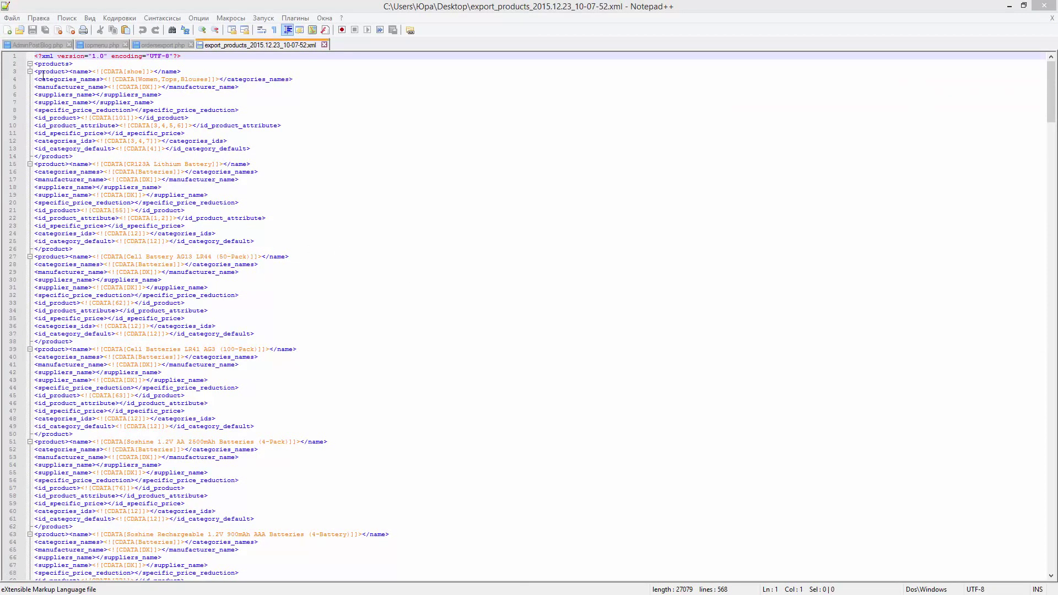
drag(34, 64, 77, 64)
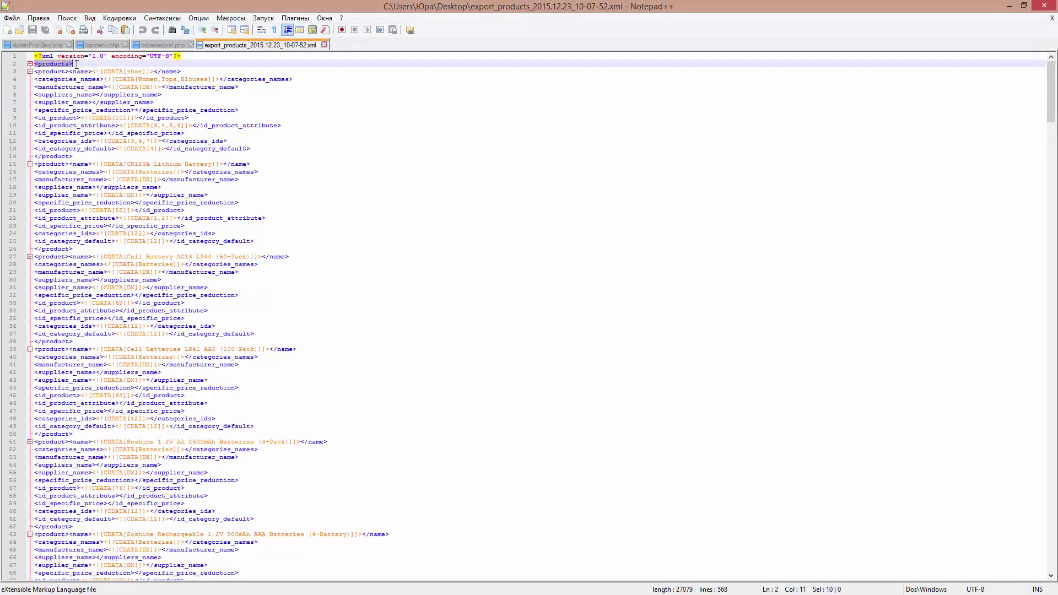
click(127, 72)
click(202, 79)
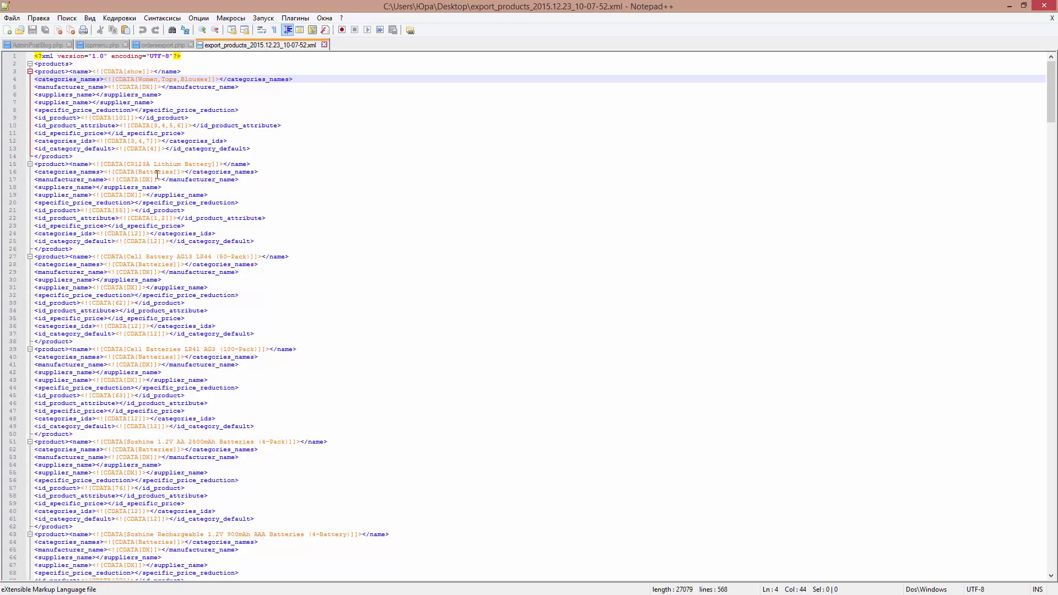
Scroll down and select the product entries on lines 39–62
scroll(157, 174, down, 1)
scroll(155, 177, down, 7)
scroll(151, 181, down, 1)
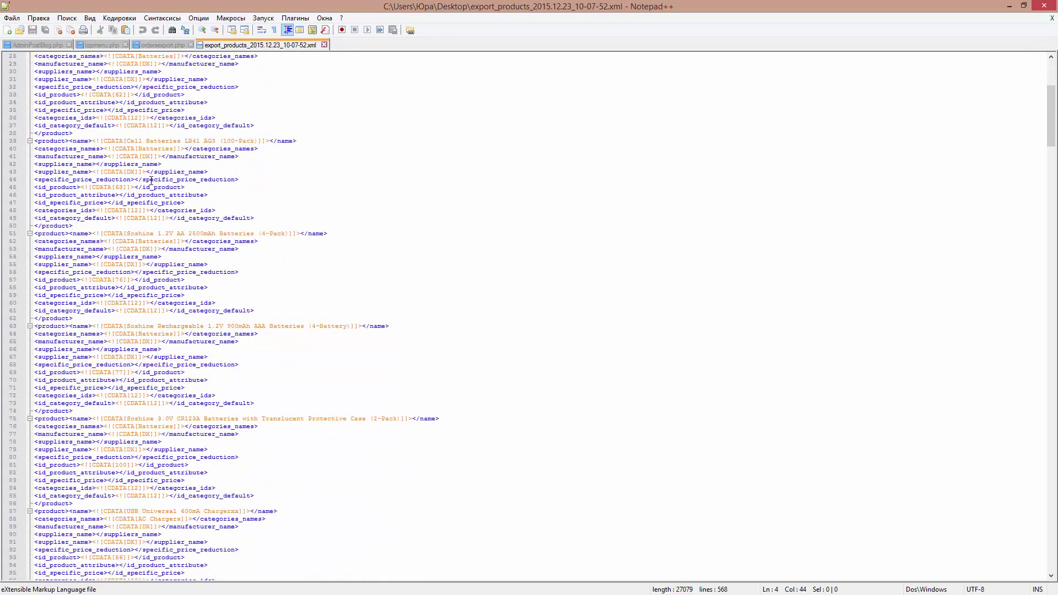
scroll(151, 181, down, 1)
drag(34, 303, 20, 120)
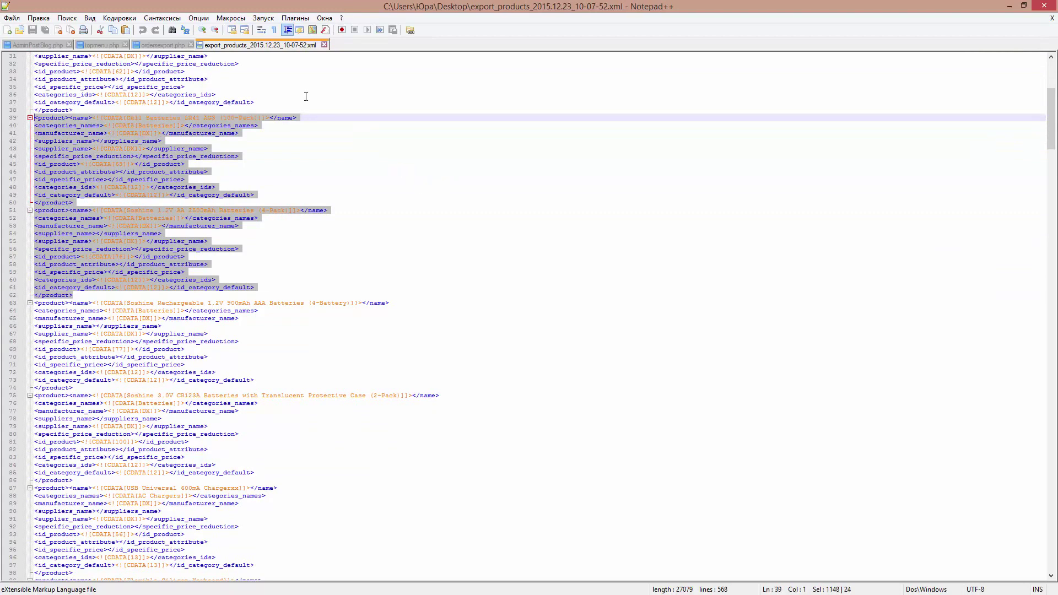
Close Notepad++ and delete the 'ssa' saved export setting
click(1048, 4)
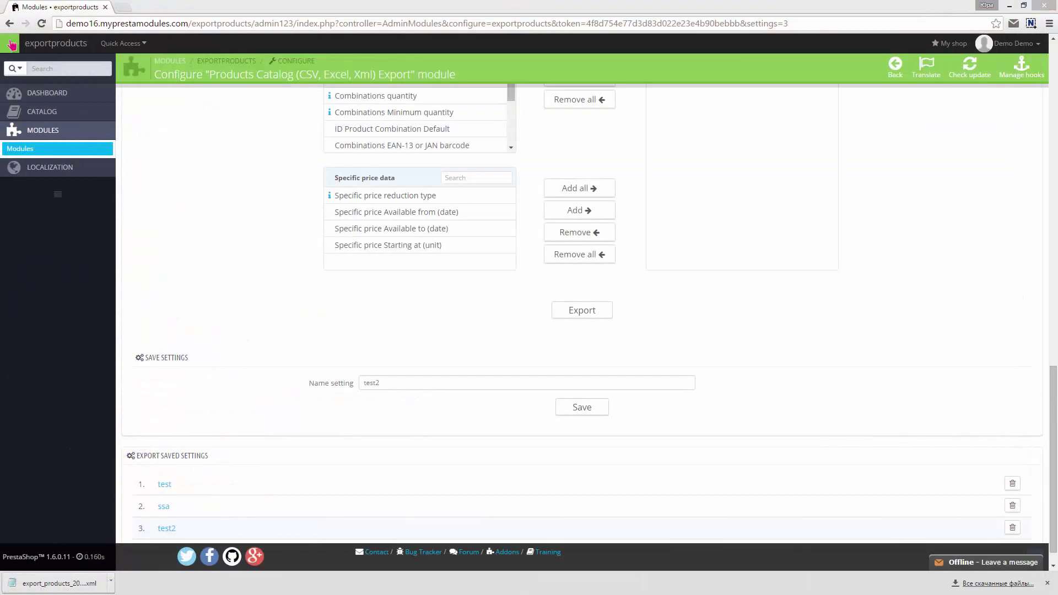
scroll(632, 379, down, 1)
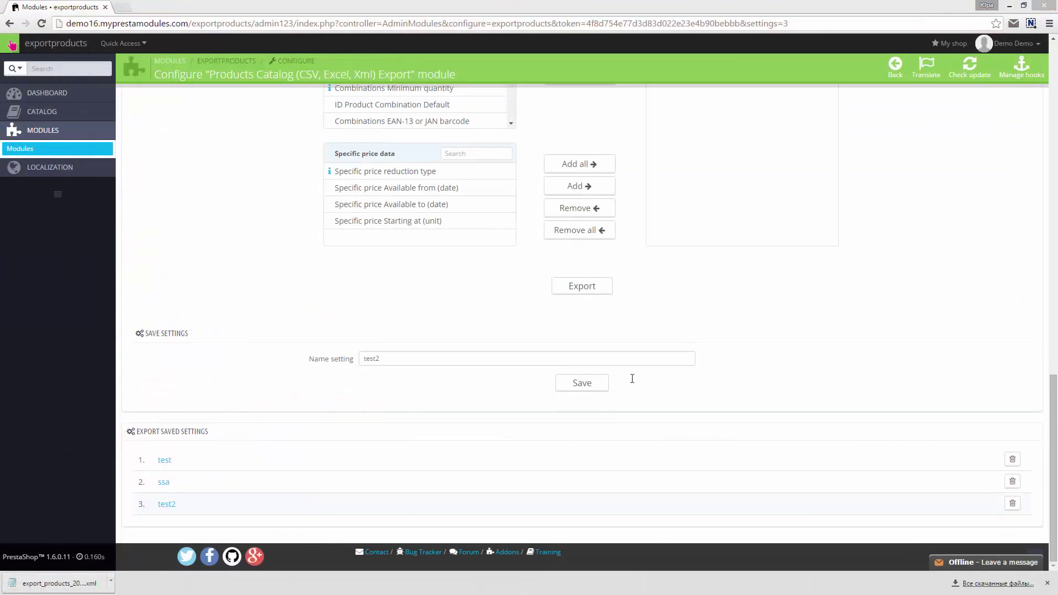
click(1013, 485)
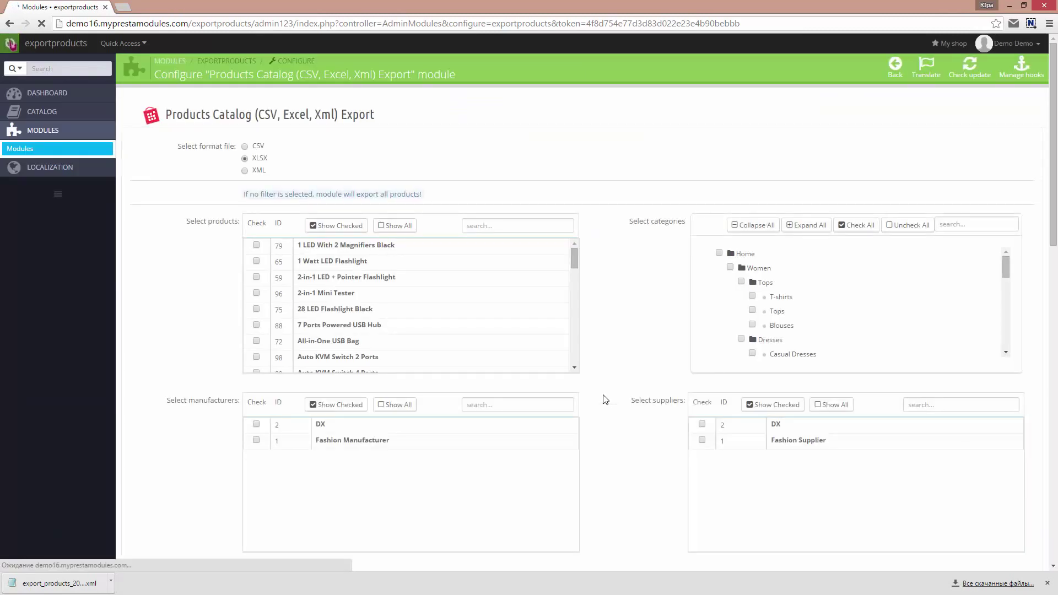
Search the manufacturers list for 'dx'
scroll(603, 400, down, 4)
scroll(609, 392, up, 2)
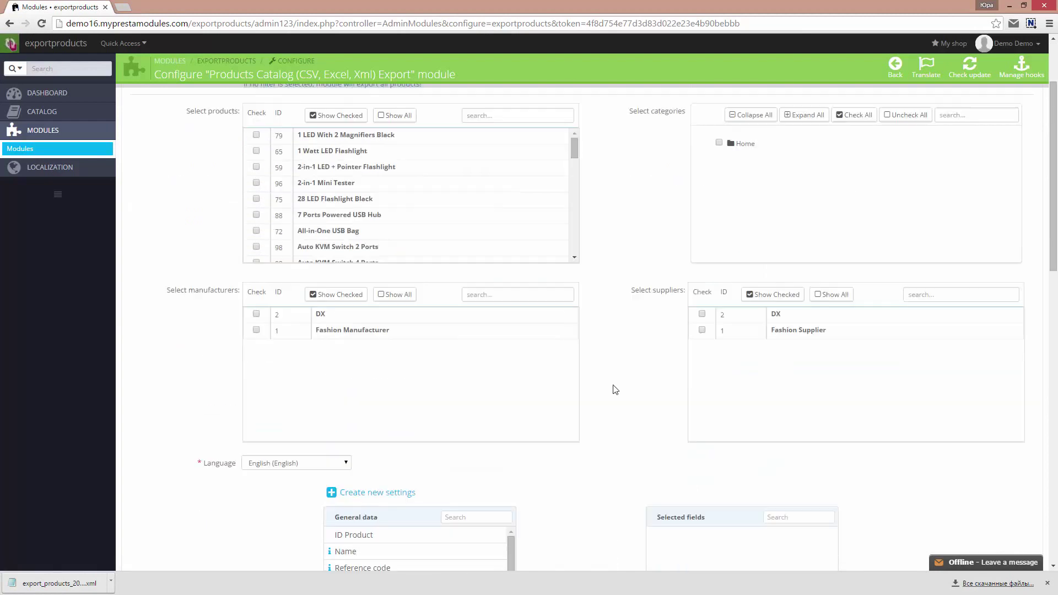
click(506, 296)
text(d)
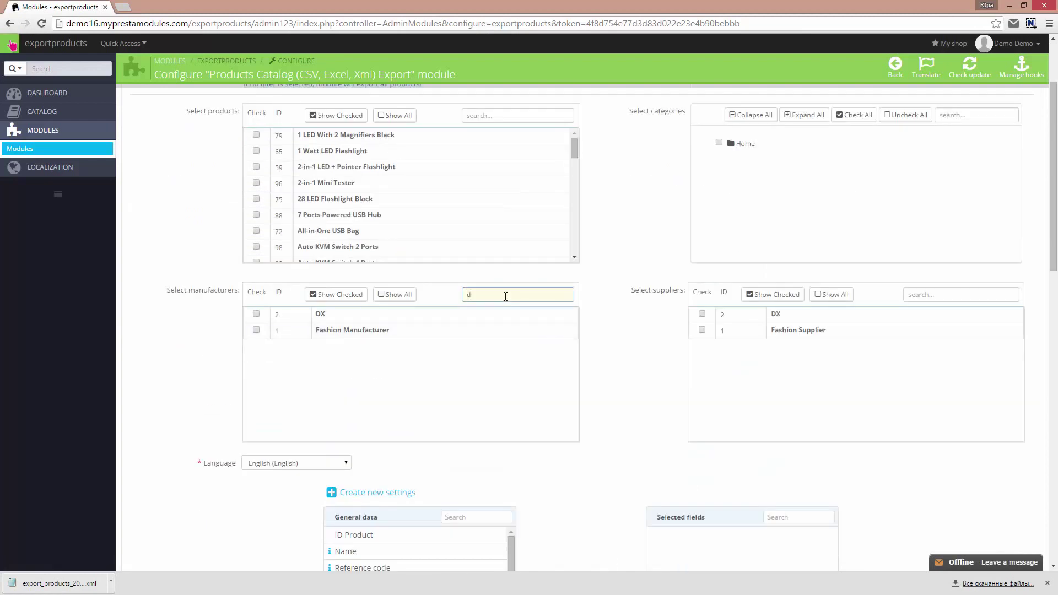
text(x)
Create new settings to reset the export form to defaults
scroll(578, 391, down, 4)
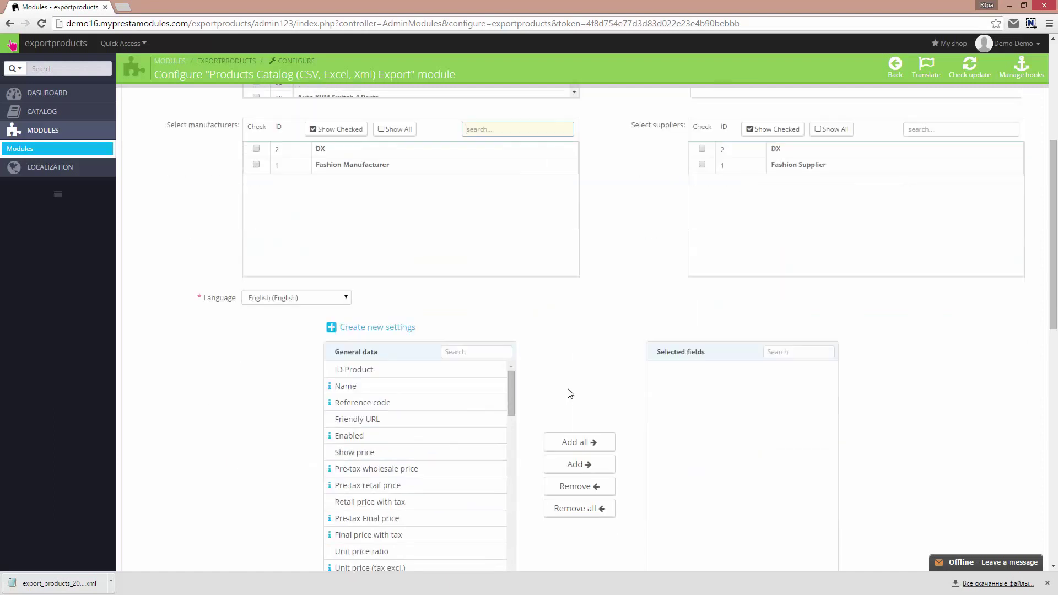
click(337, 272)
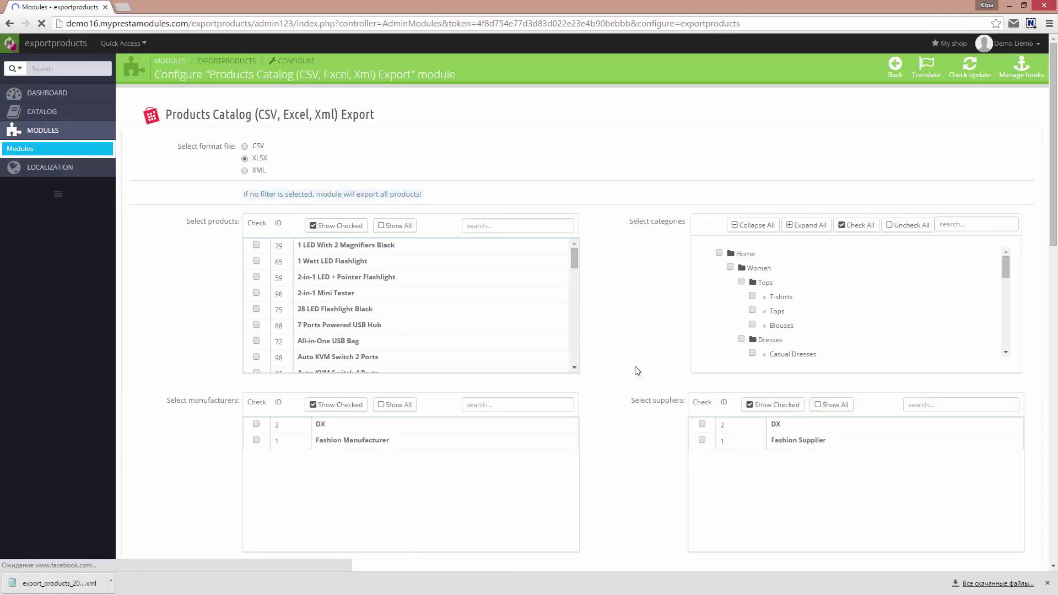
scroll(629, 375, down, 2)
scroll(623, 372, down, 5)
scroll(617, 372, down, 5)
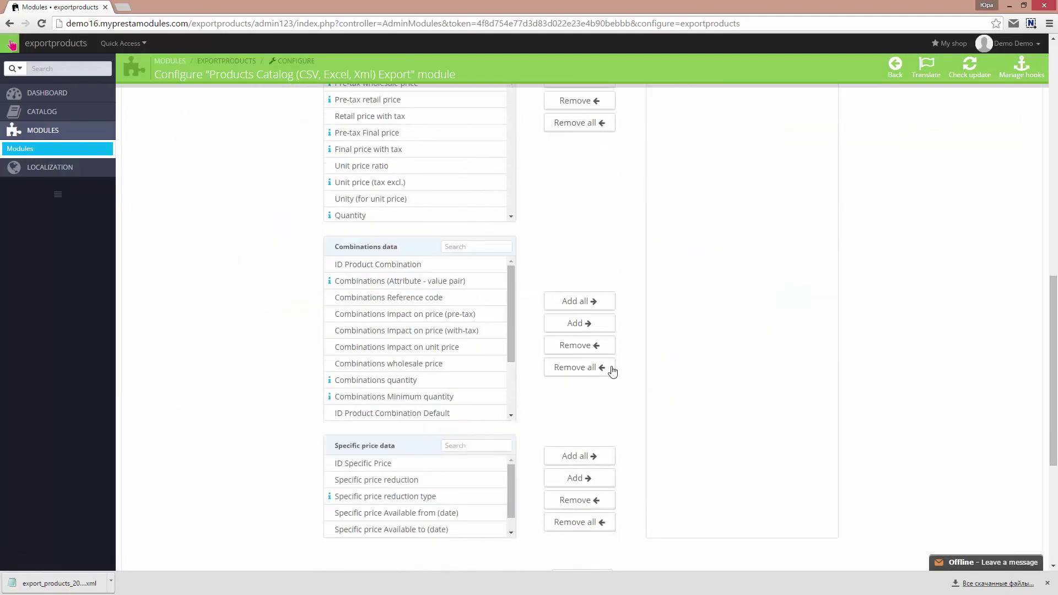
scroll(612, 371, down, 5)
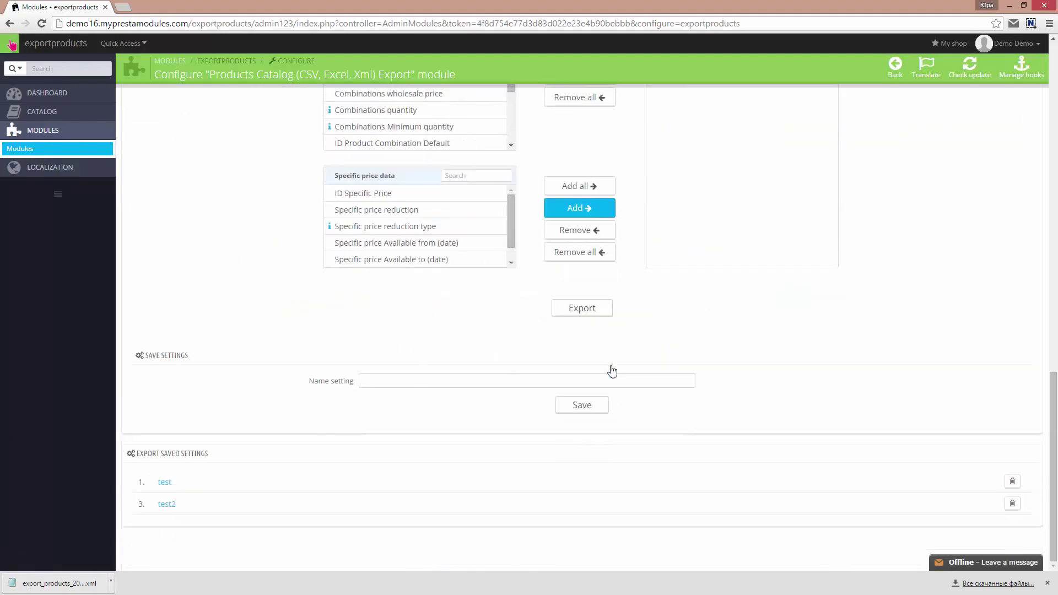
Load the 'test' saved setting and review its selected fields
click(163, 483)
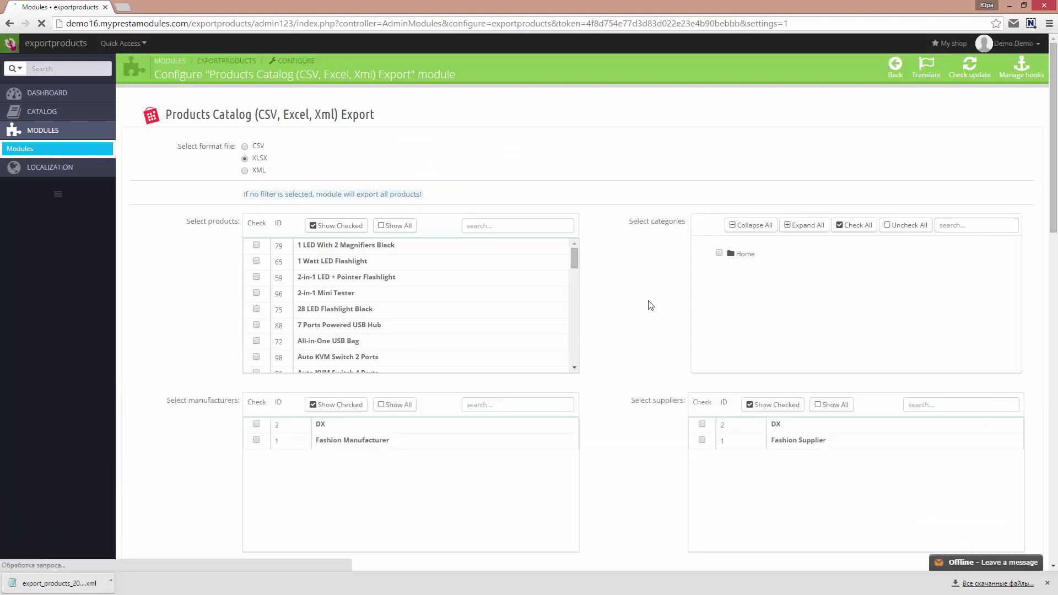
scroll(650, 302, down, 5)
scroll(715, 348, down, 2)
scroll(710, 353, down, 1)
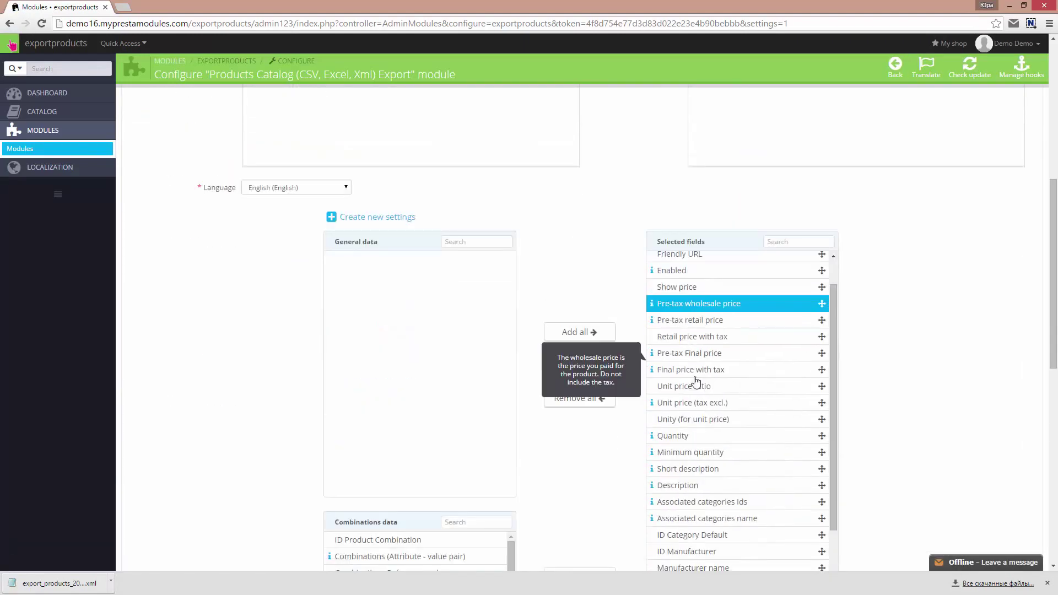
scroll(711, 386, down, 4)
scroll(710, 413, down, 5)
scroll(716, 414, down, 5)
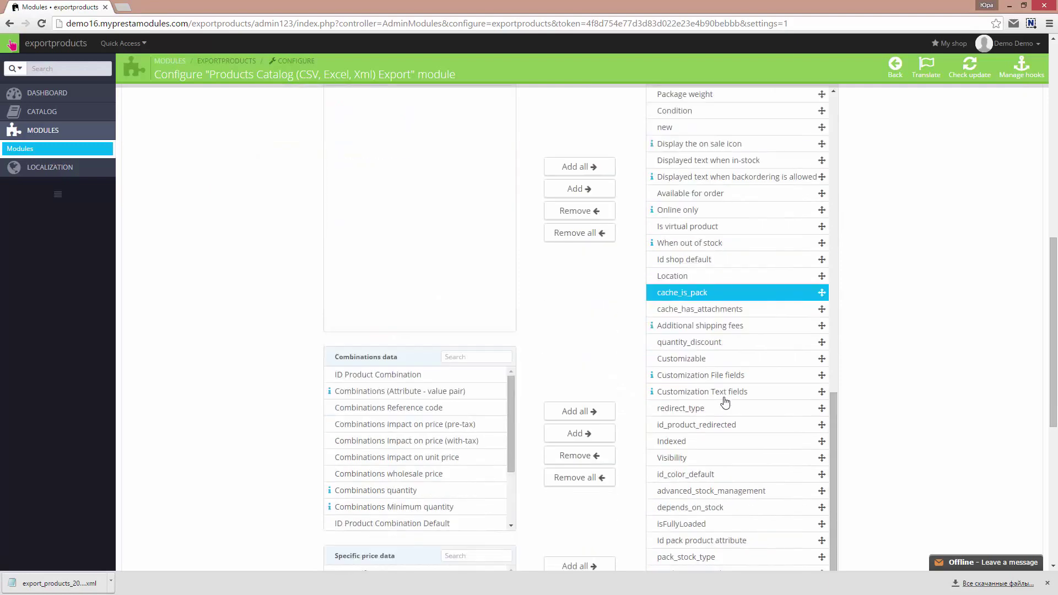
scroll(727, 414, down, 5)
scroll(739, 417, up, 2)
scroll(738, 408, up, 5)
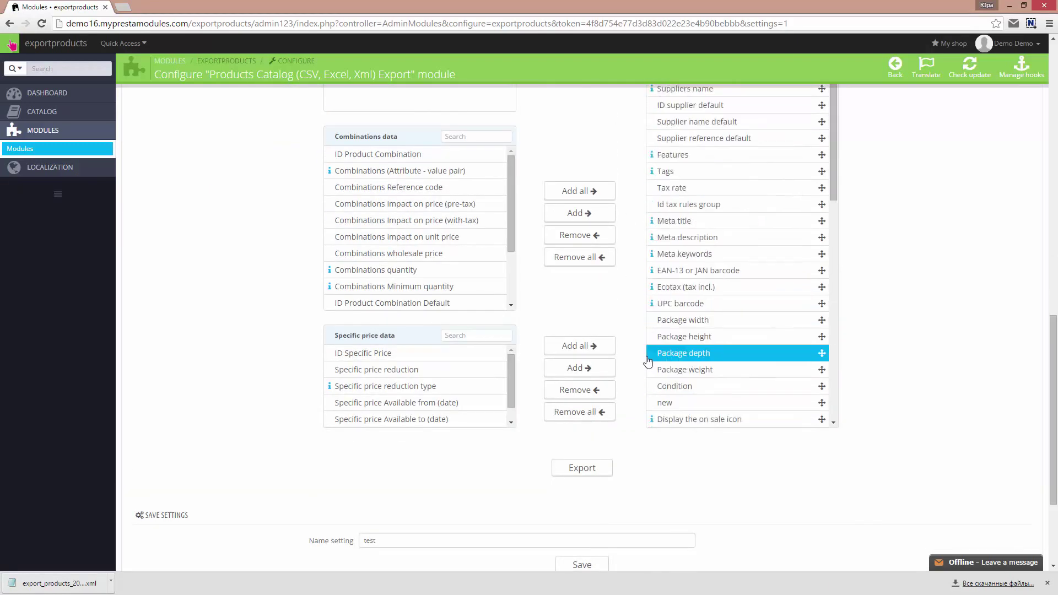
scroll(918, 232, up, 5)
scroll(919, 239, up, 1)
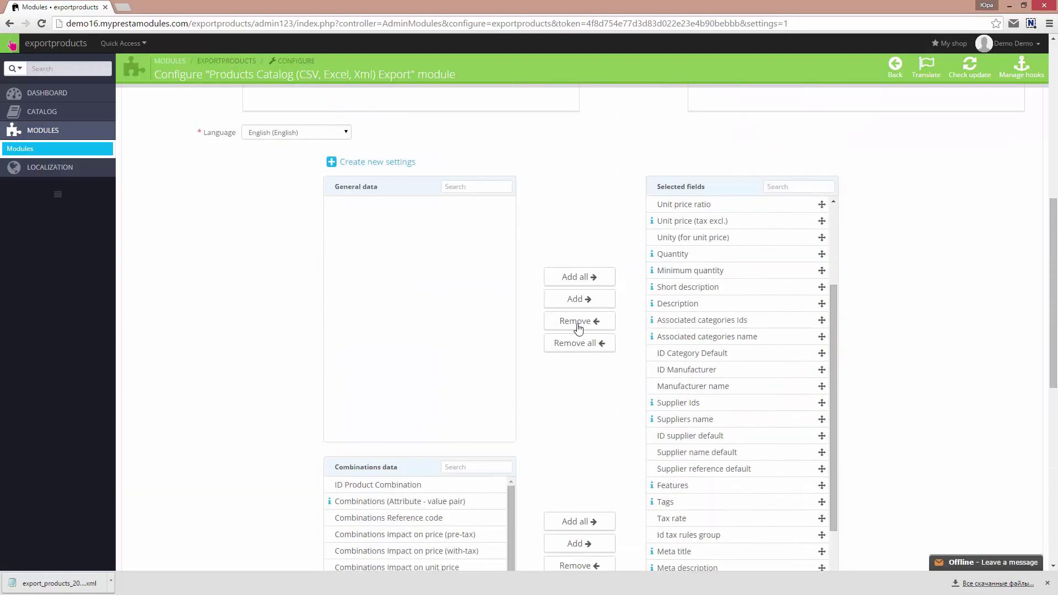
Select Description and use Remove all to empty the Selected fields list
click(667, 304)
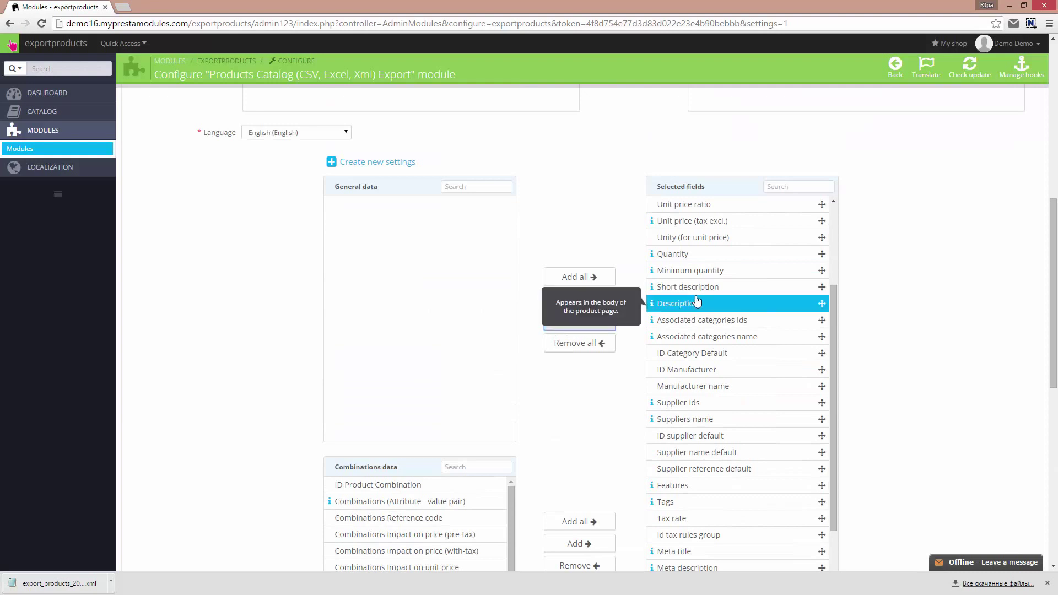
click(587, 345)
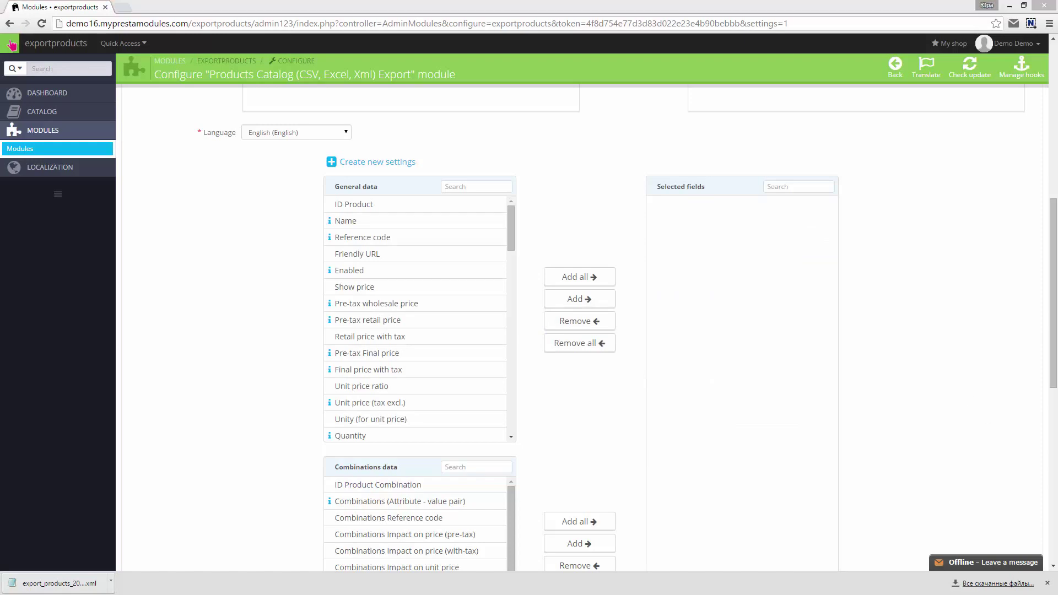
scroll(935, 320, up, 8)
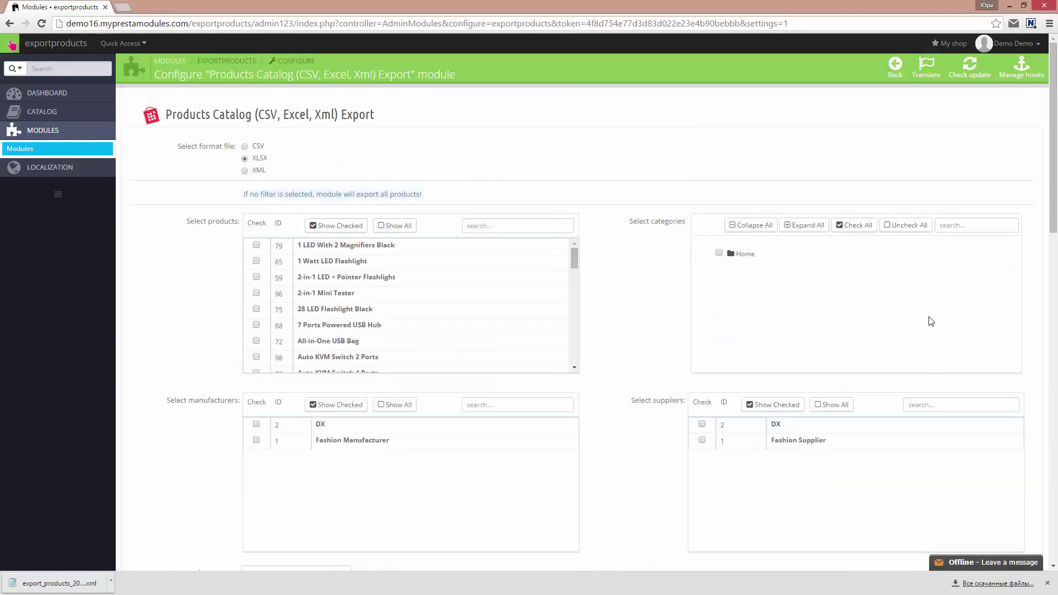